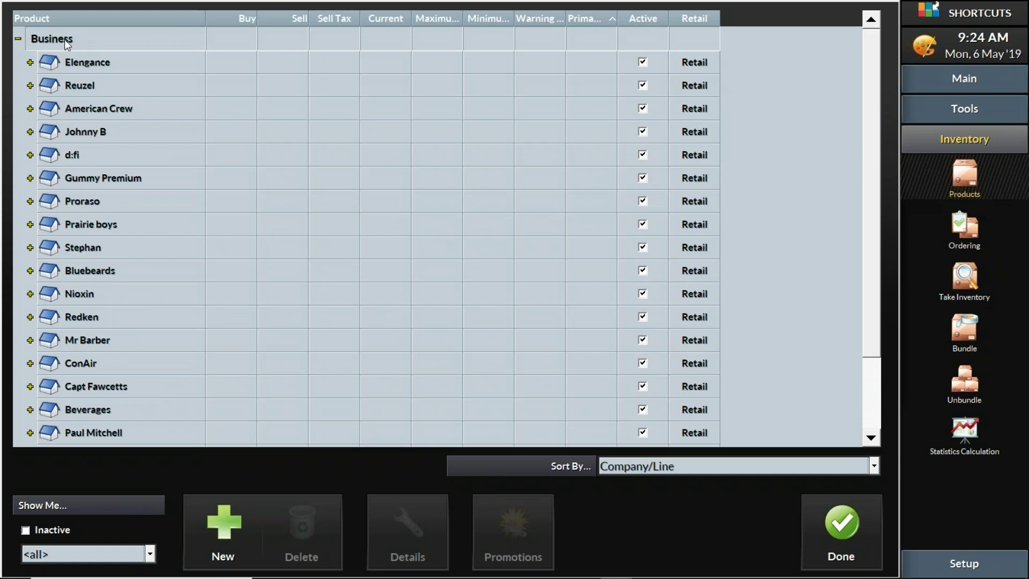
- Change the label type for the whole Business product tree to Medium
{"action": "right_click", "coordinate": [66, 43]}
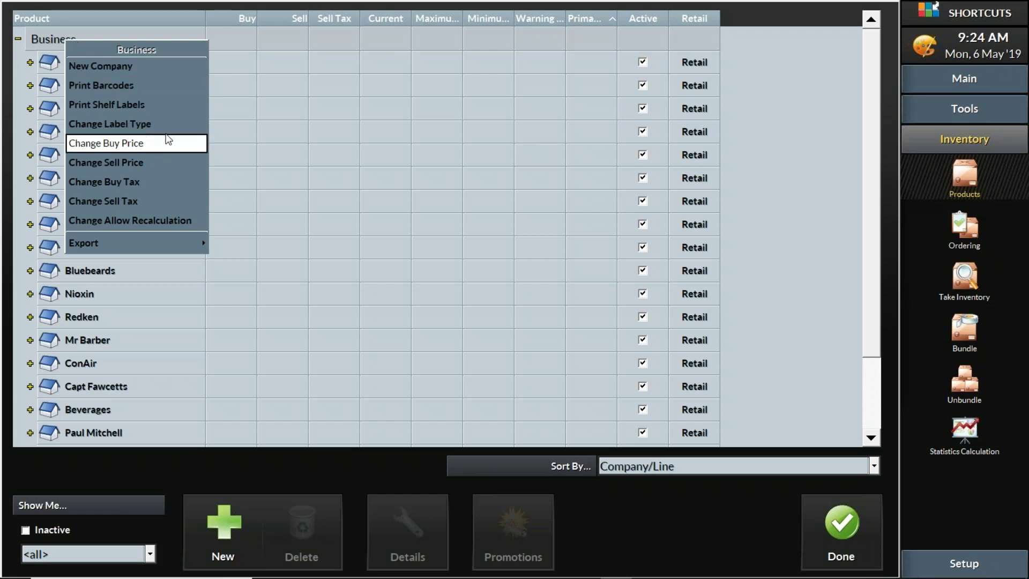
{"action": "left_click", "coordinate": [135, 125]}
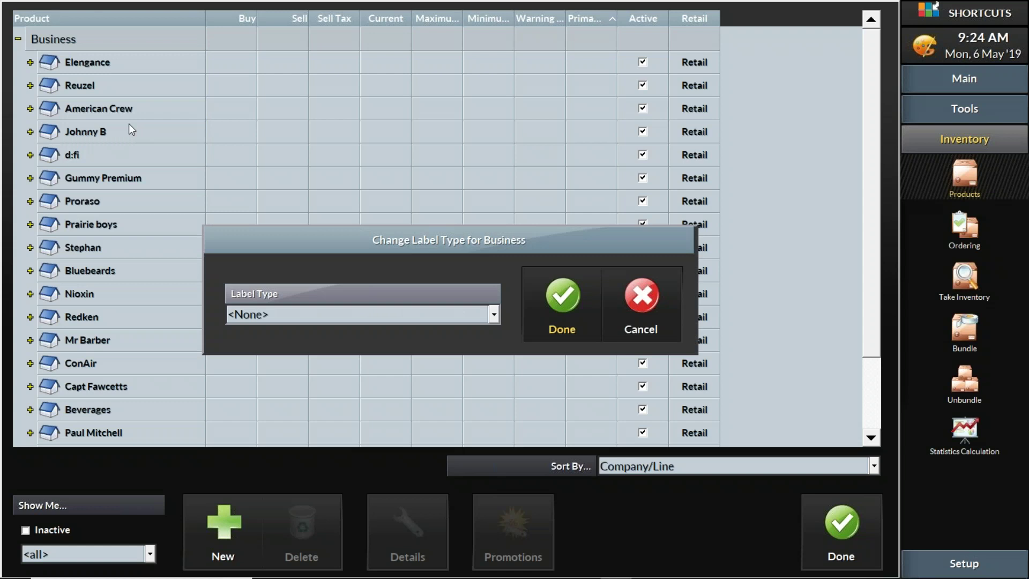
{"action": "left_click", "coordinate": [495, 315]}
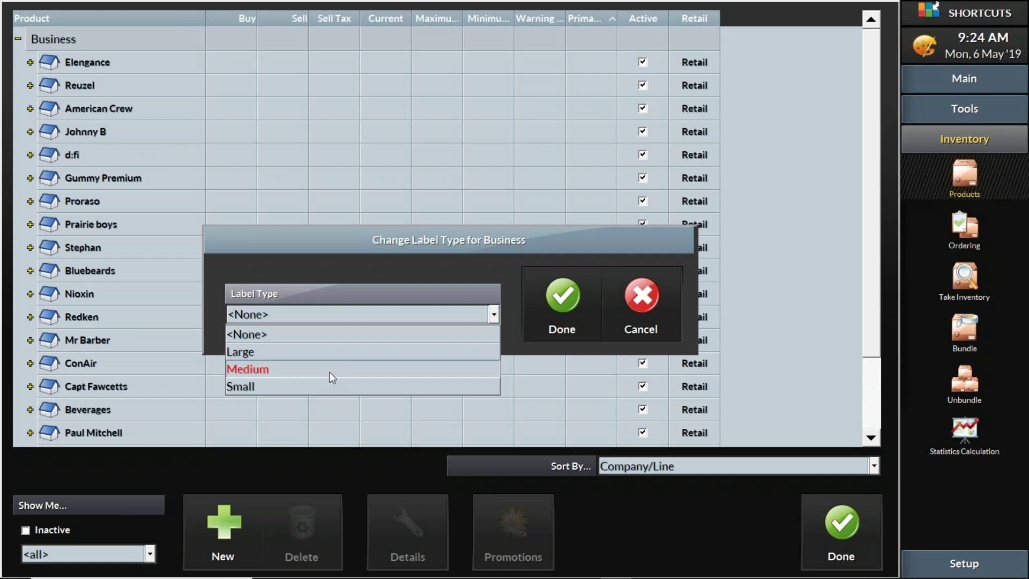
{"action": "left_click", "coordinate": [298, 369]}
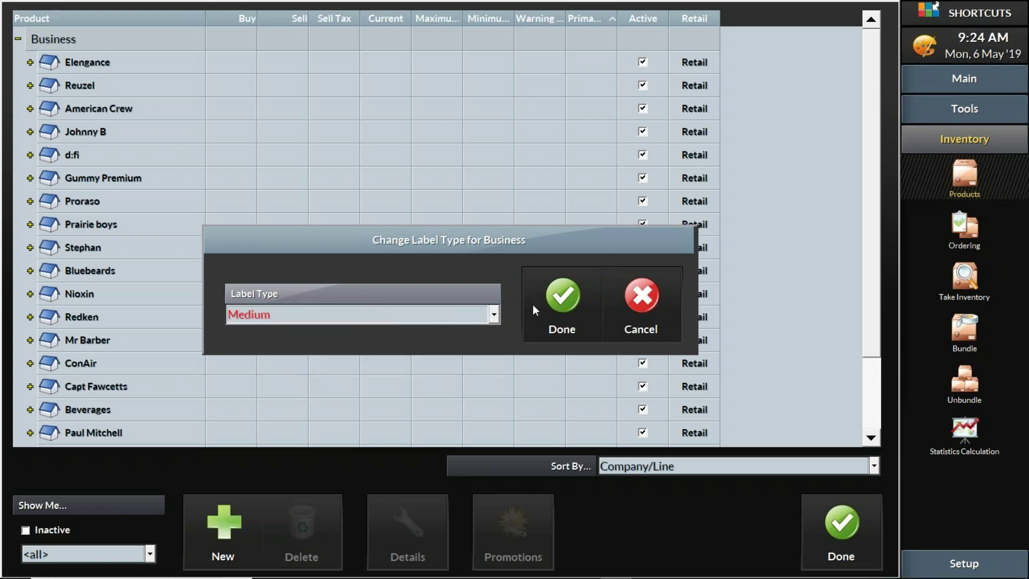
{"action": "left_click", "coordinate": [550, 300]}
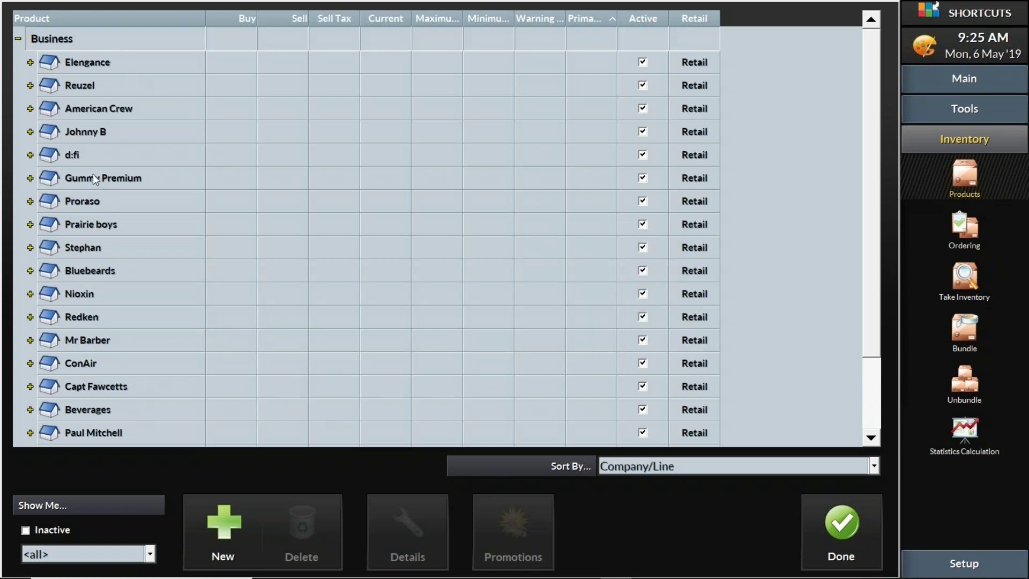
- Start barcode label printing for Elengance's Styling Products line and advance to the label quantity listing
{"action": "left_click", "coordinate": [30, 62]}
{"action": "left_click", "coordinate": [42, 86]}
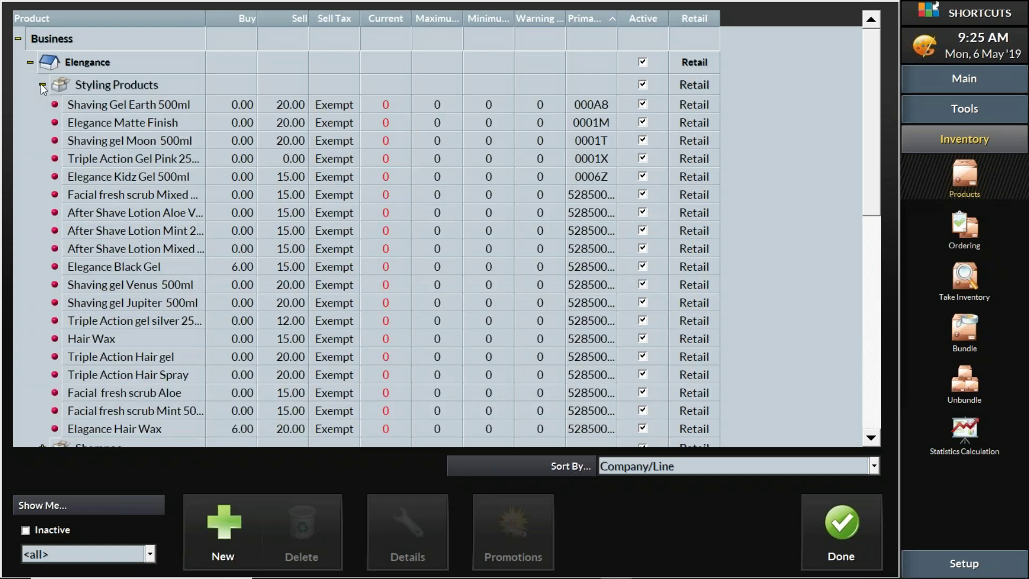
{"action": "right_click", "coordinate": [130, 102]}
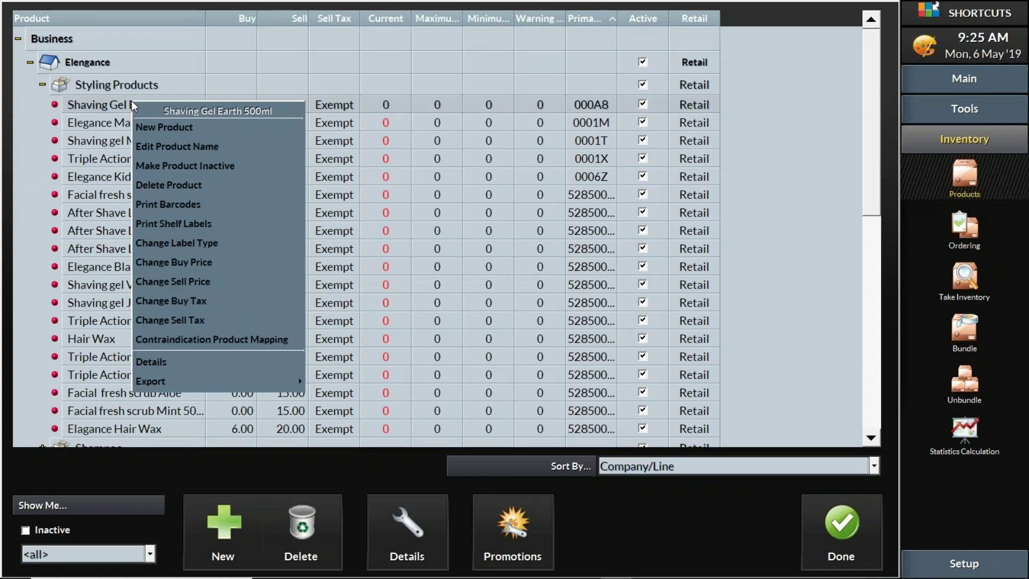
{"action": "left_click", "coordinate": [42, 85]}
{"action": "right_click", "coordinate": [93, 89]}
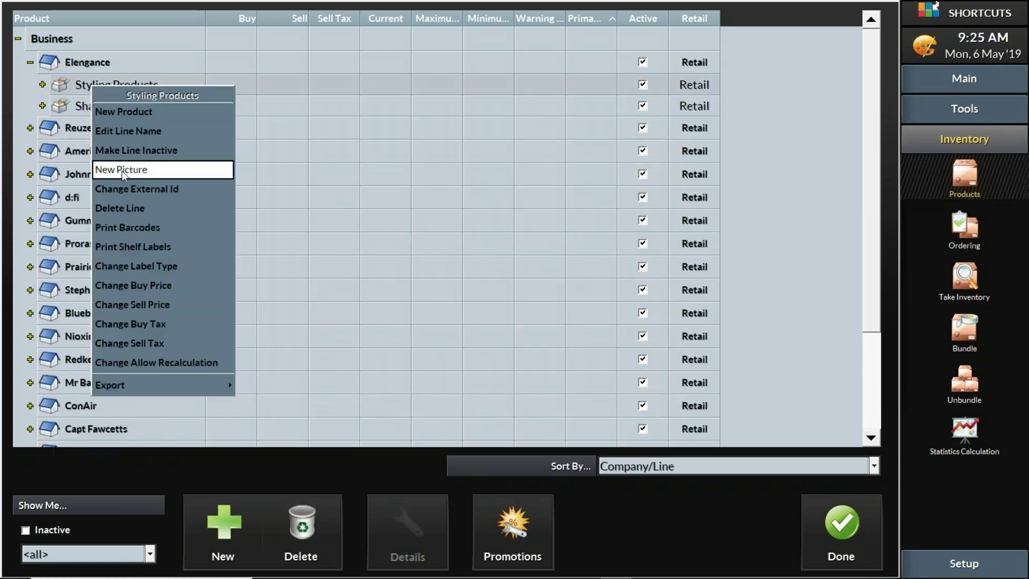
{"action": "left_click", "coordinate": [159, 227]}
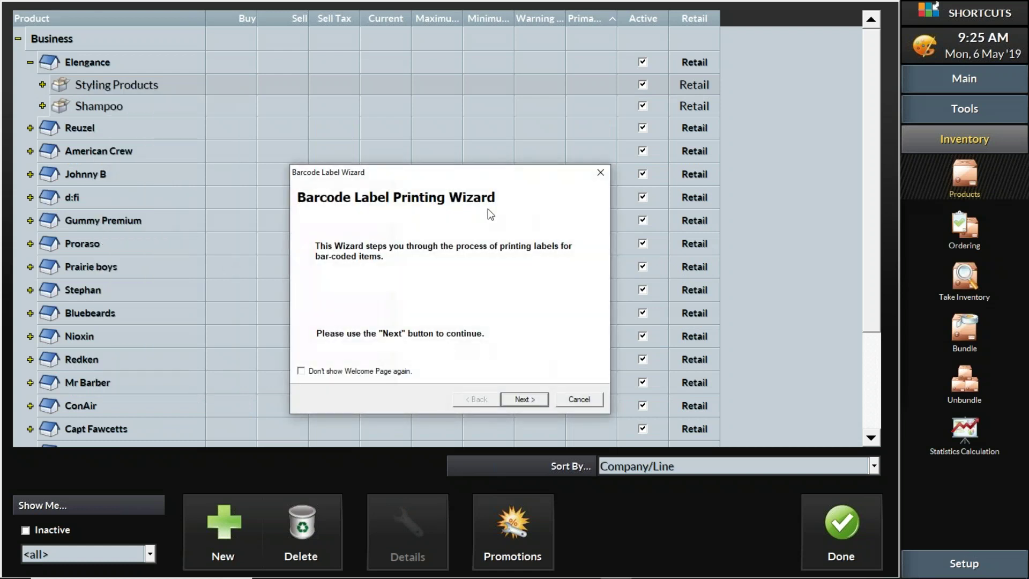
{"action": "left_click", "coordinate": [531, 401]}
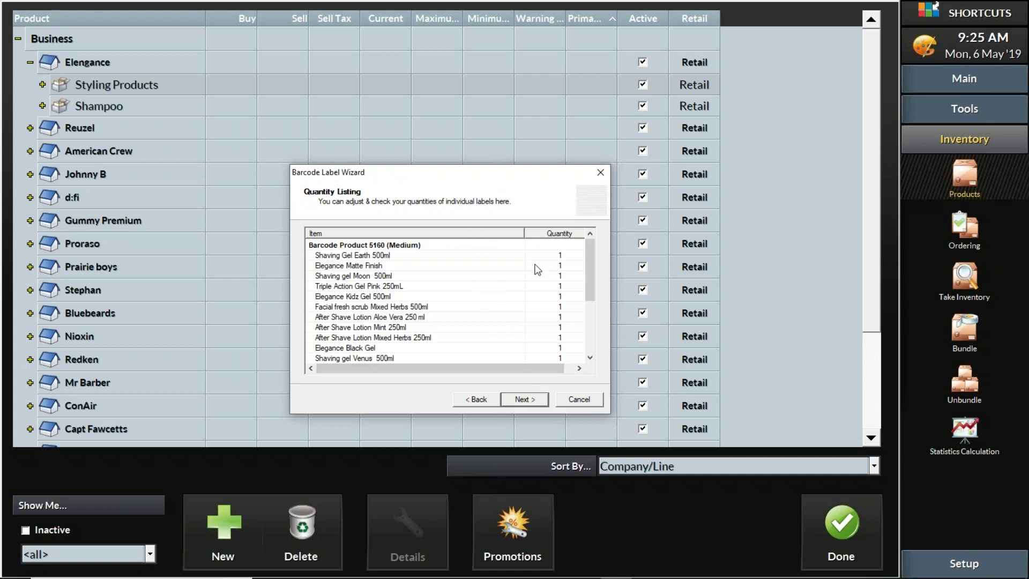
- Set label quantities to 5 for Shaving Gel Earth 500ml, 7 for Elegance Matte Finish and 4 for Shaving gel Moon 500ml
{"action": "left_click", "coordinate": [557, 255]}
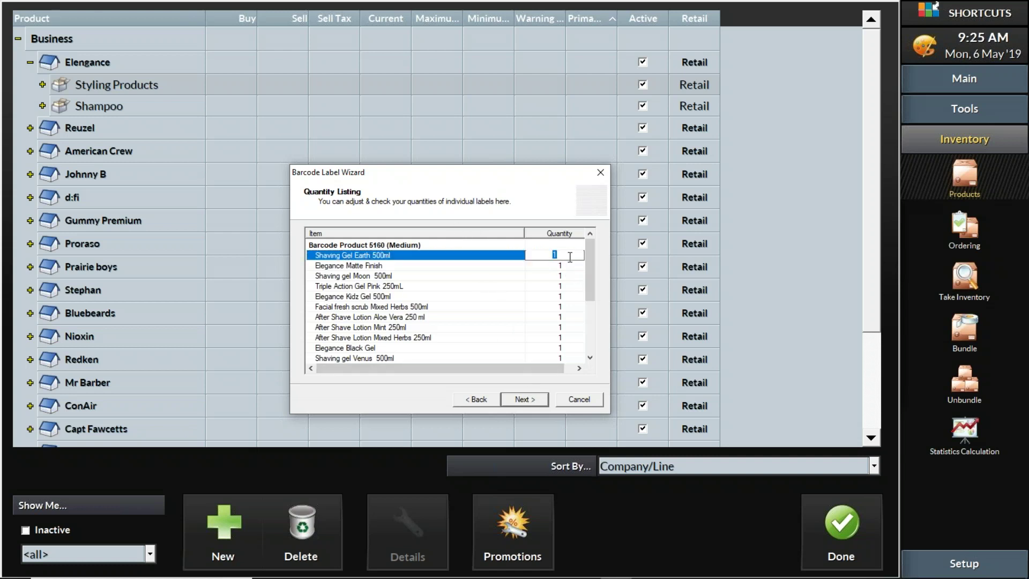
{"action": "type", "text": "5"}
{"action": "left_click", "coordinate": [566, 265]}
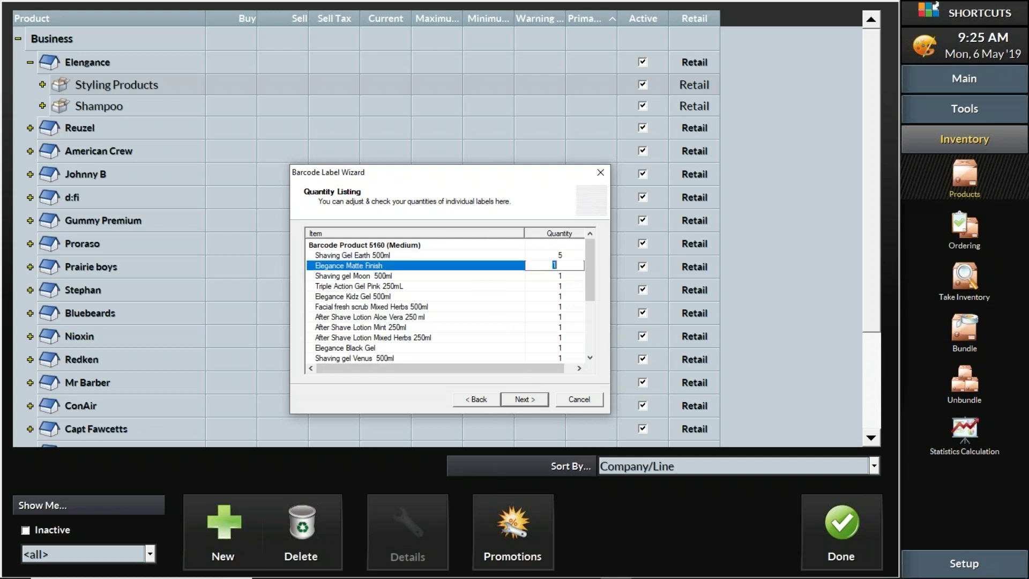
{"action": "type", "text": "7"}
{"action": "left_click", "coordinate": [567, 277]}
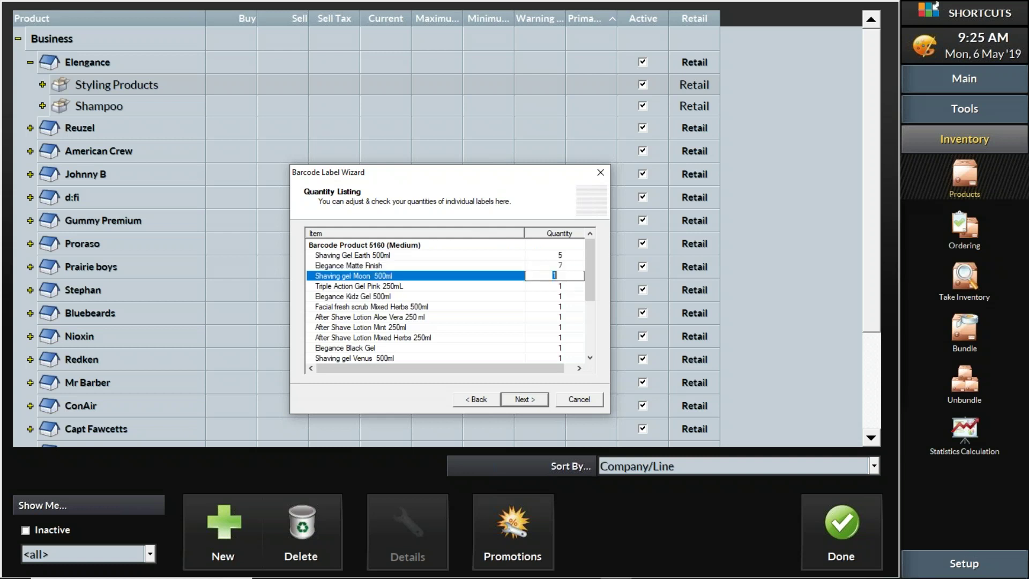
{"action": "type", "text": "4"}
{"action": "left_click", "coordinate": [392, 247]}
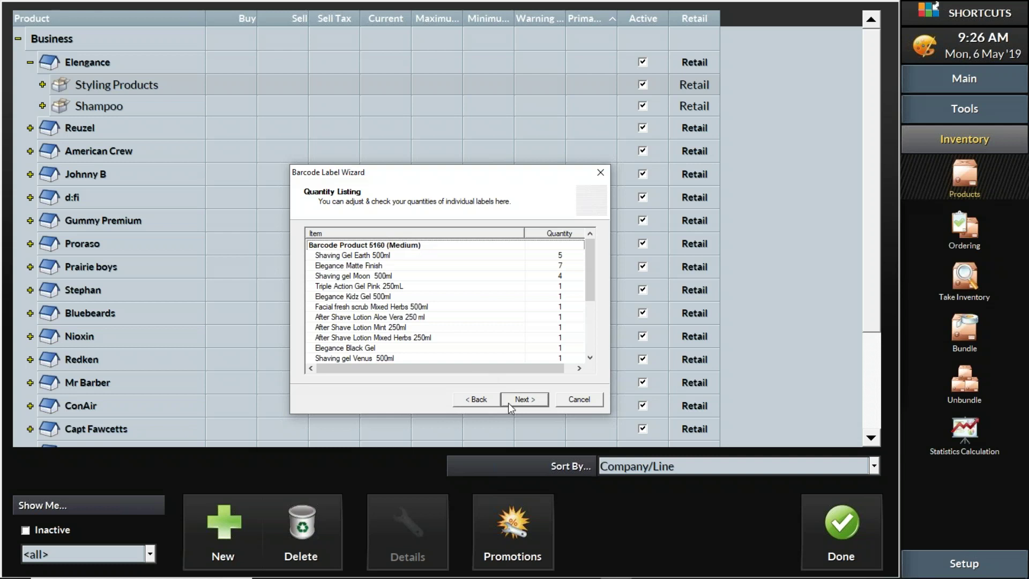
- Check the starting row and column on the label page setup, and cancel the barcode label wizard
{"action": "left_click", "coordinate": [534, 398]}
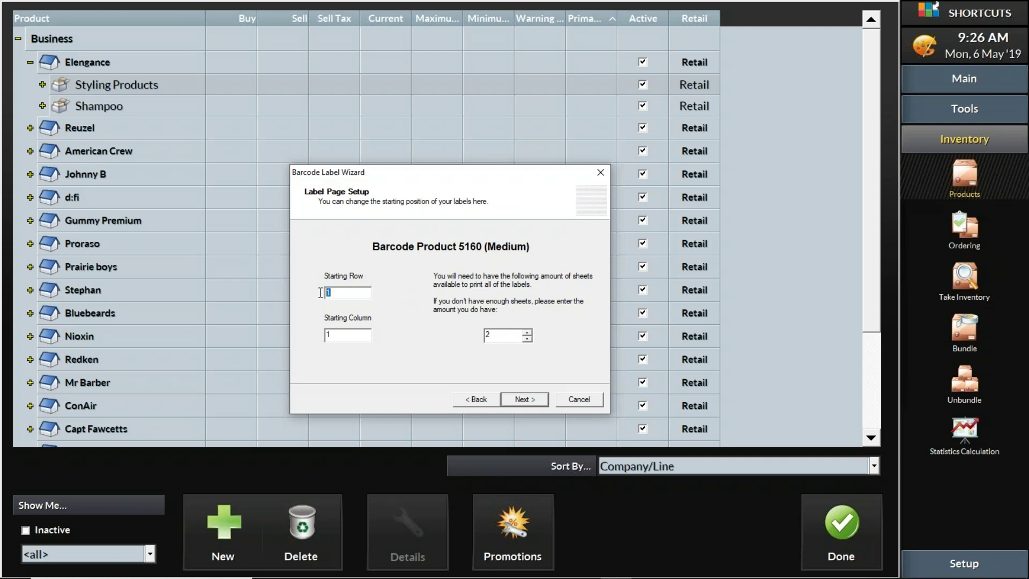
{"action": "left_click", "coordinate": [327, 333]}
{"action": "left_click", "coordinate": [579, 400]}
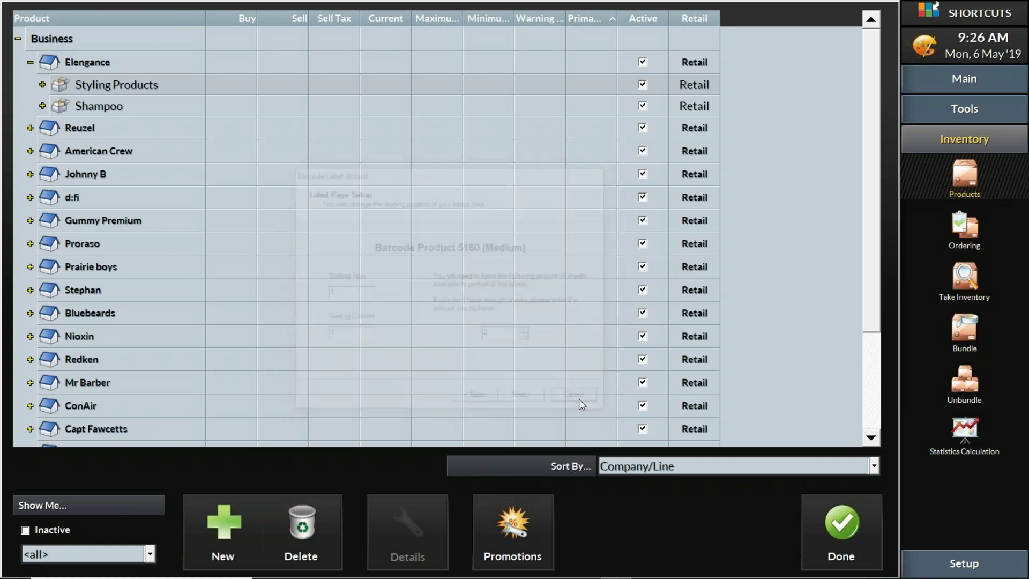
{"action": "left_click", "coordinate": [42, 85]}
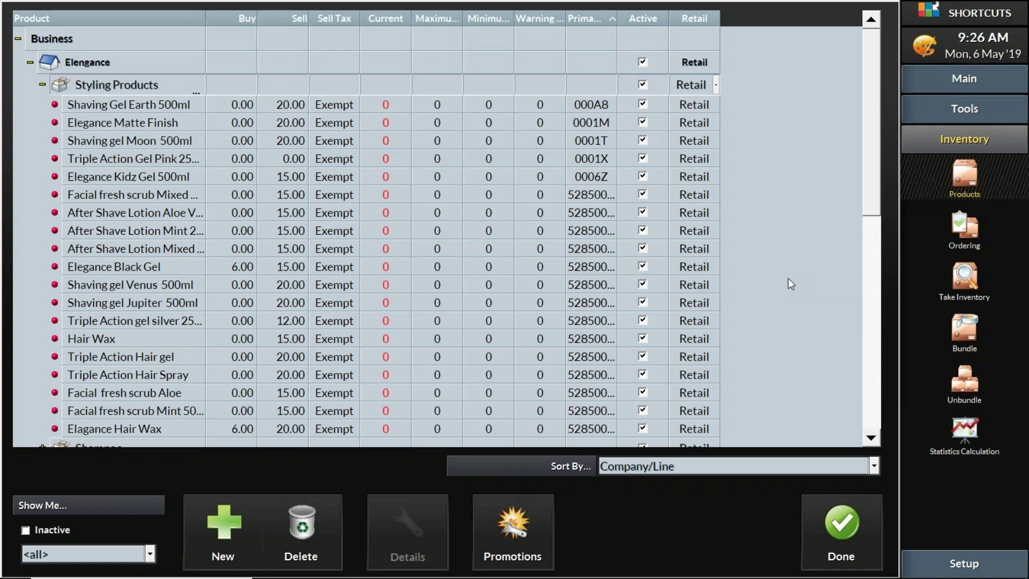
{"action": "key", "text": "XF86AudioRaiseVolume"}
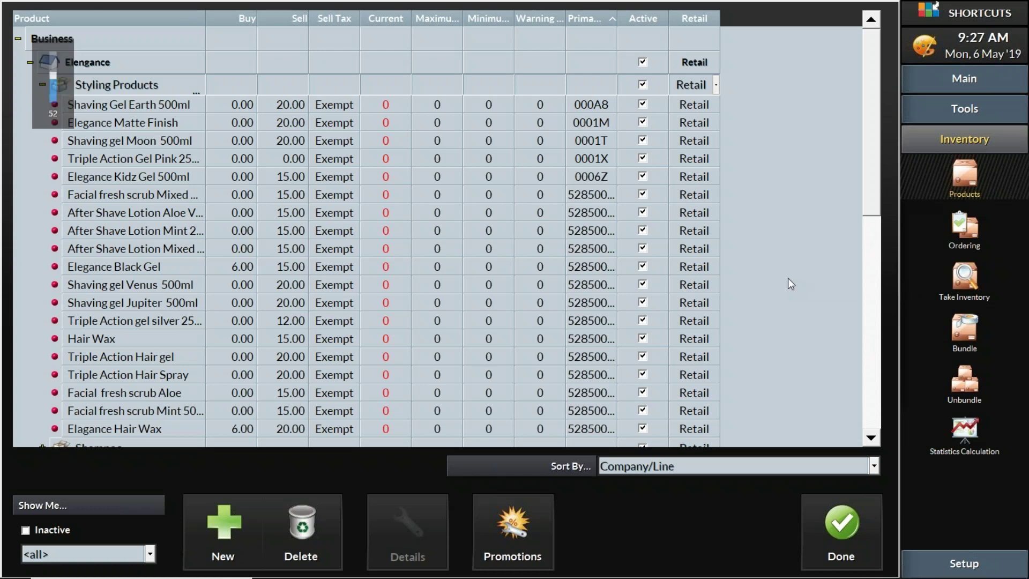
{"action": "key", "text": "XF86AudioRaiseVolume"}
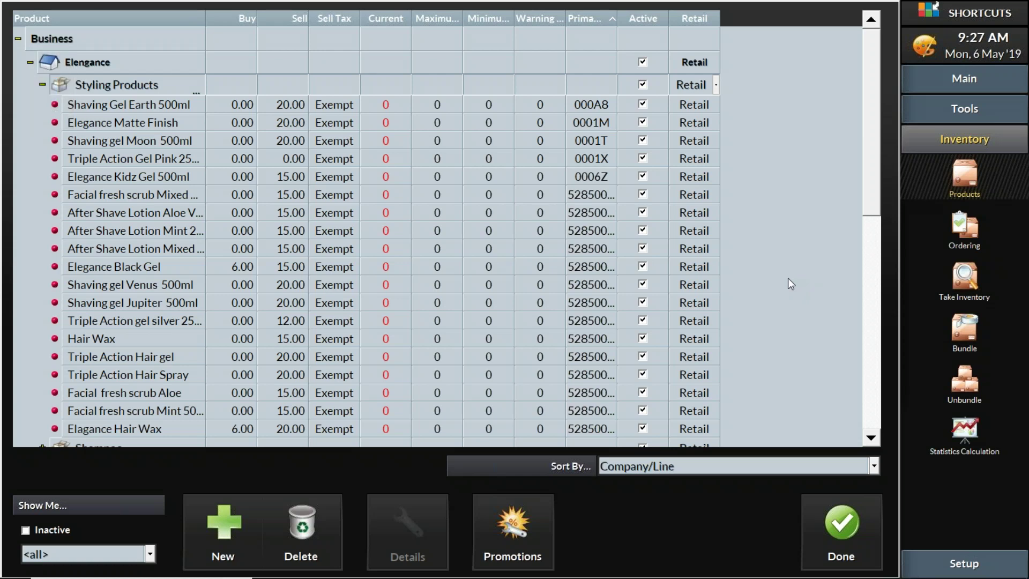
{"action": "key", "text": "XF86AudioRaiseVolume"}
{"action": "key", "text": "XF86AudioRaiseVolume"}
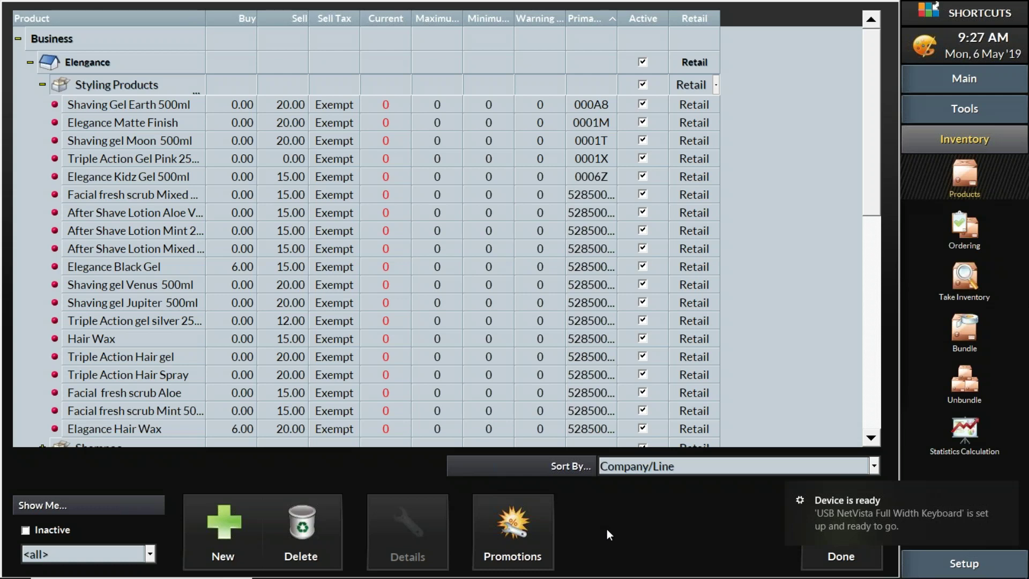
- Search the product list for "Go" and jump to the Go Clean 300ml product
{"action": "key", "text": "ctrl+f"}
{"action": "type", "text": "Gol"}
{"action": "key", "text": "BackSpace"}
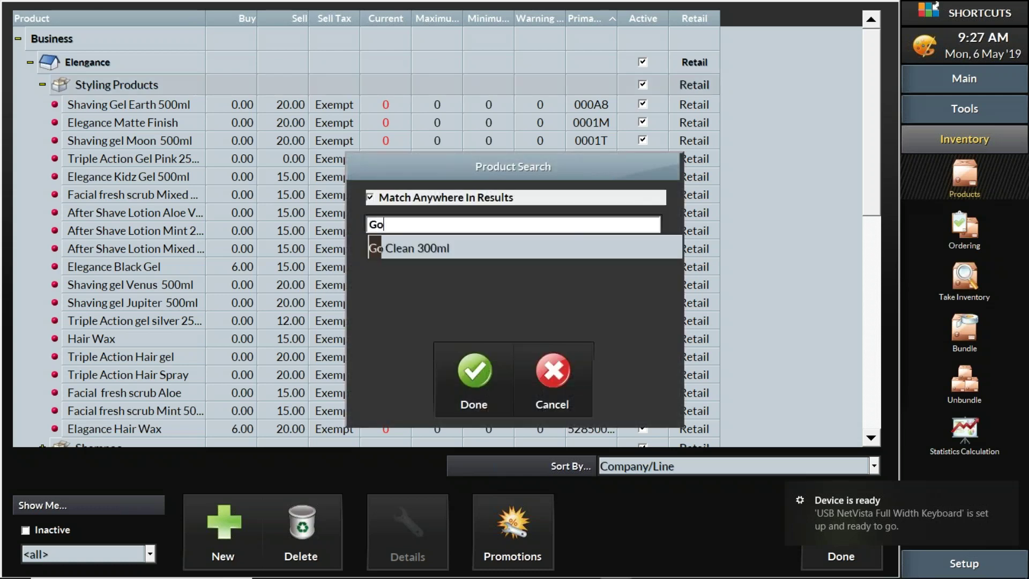
{"action": "left_click", "coordinate": [428, 246]}
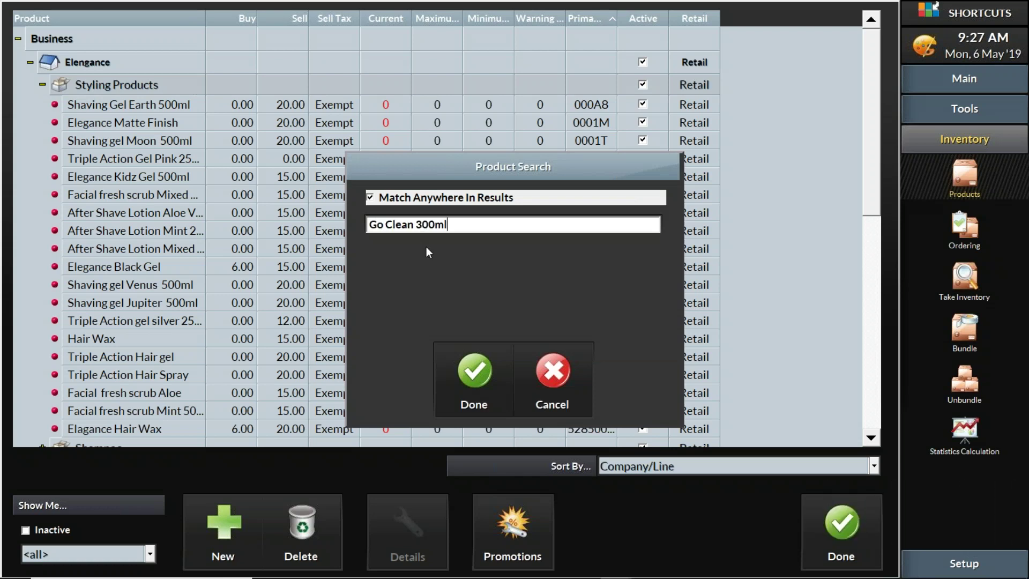
{"action": "left_click", "coordinate": [484, 371]}
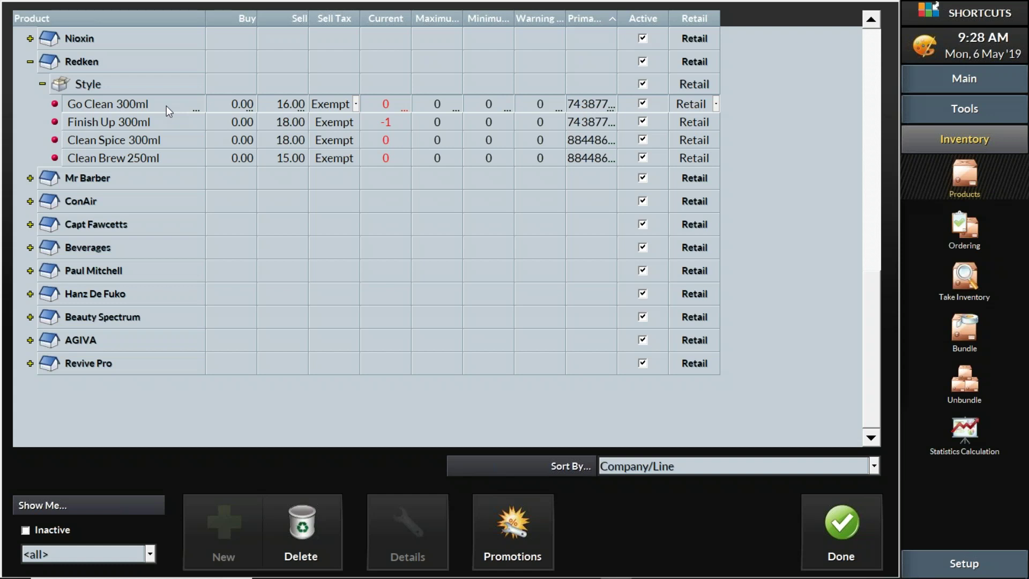
{"action": "key", "text": "ctrl+f"}
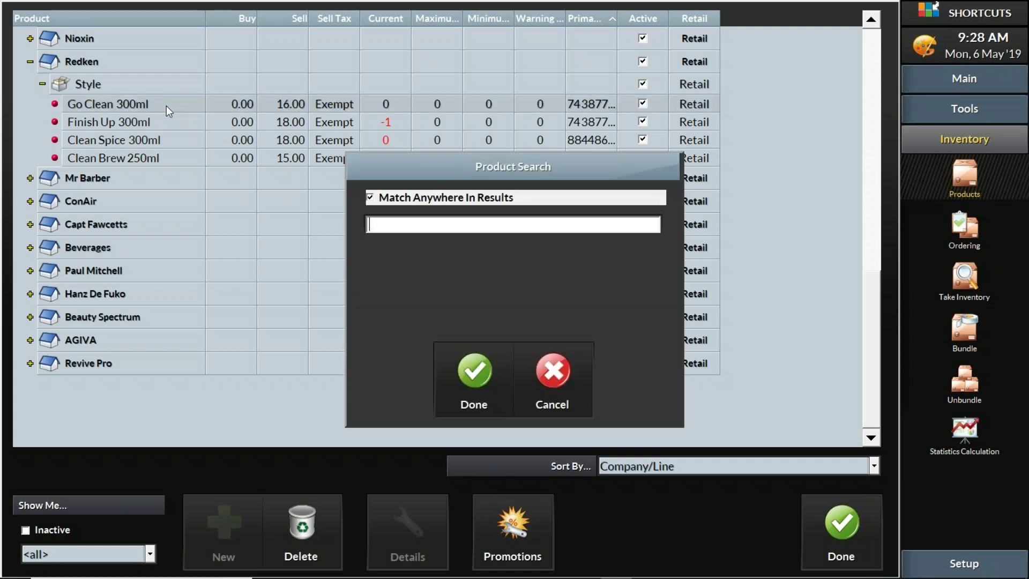
{"action": "left_click", "coordinate": [559, 366]}
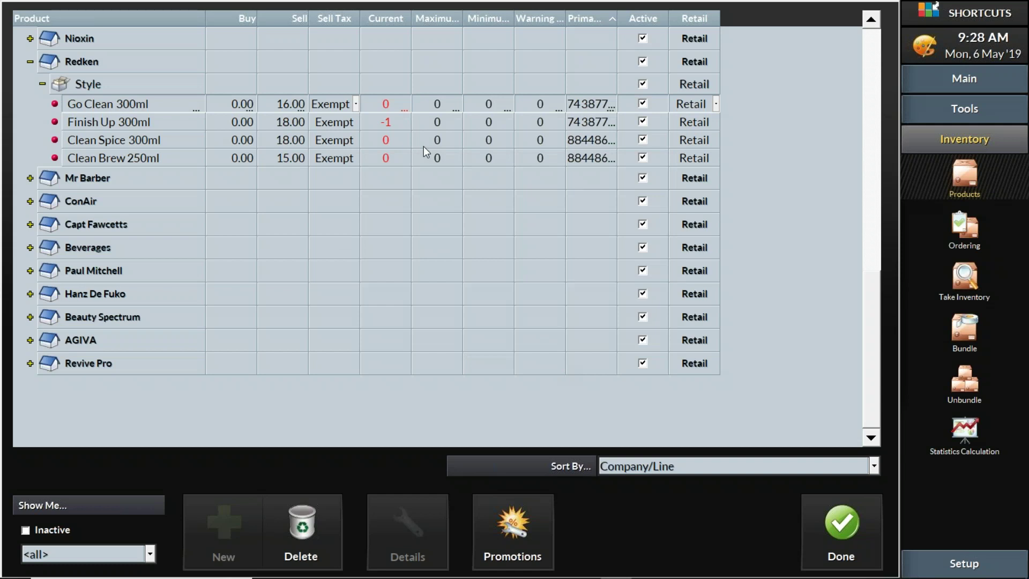
{"action": "key", "text": "ctrl+b"}
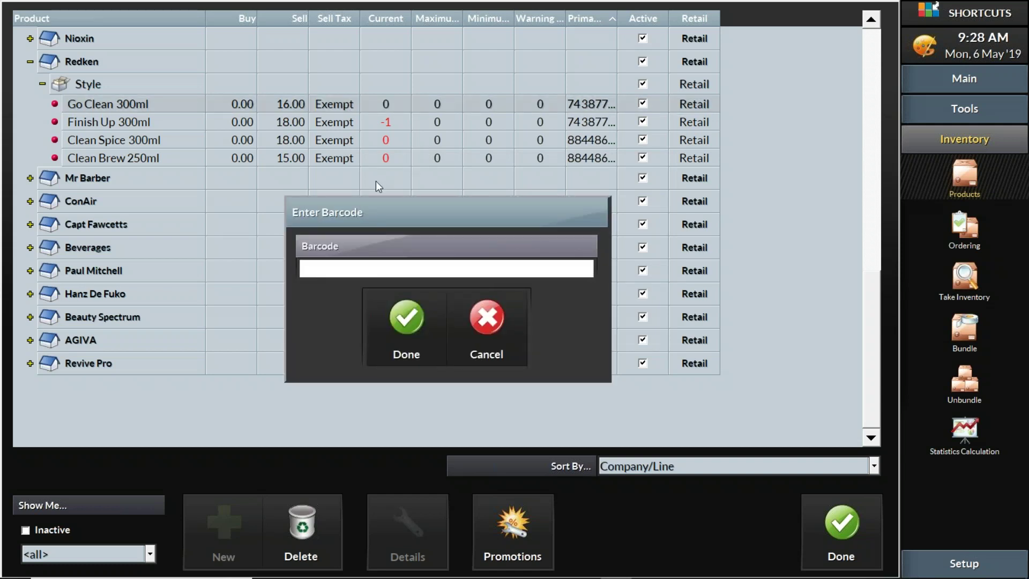
{"action": "left_click", "coordinate": [484, 327]}
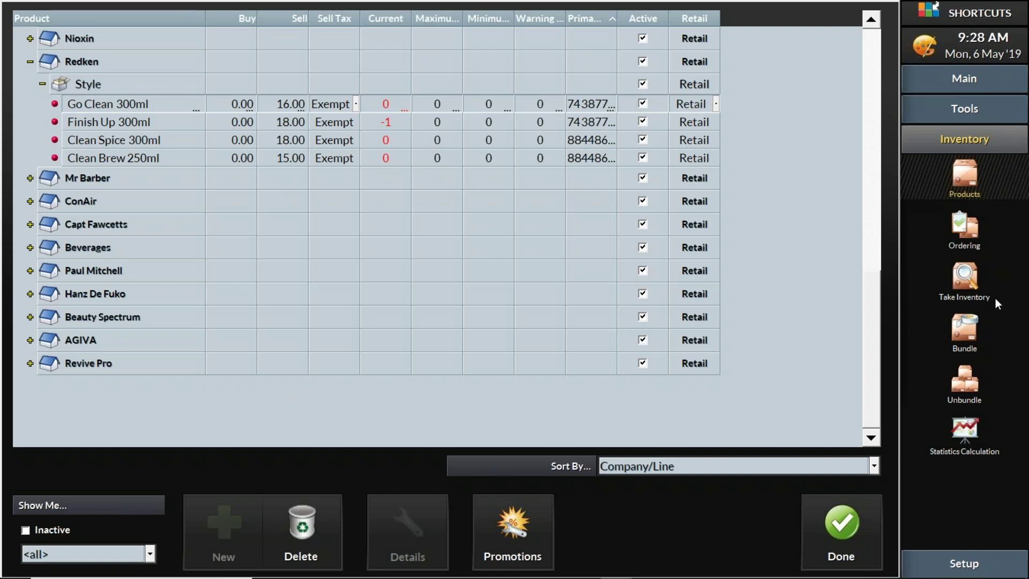
{"action": "key", "text": "Escape"}
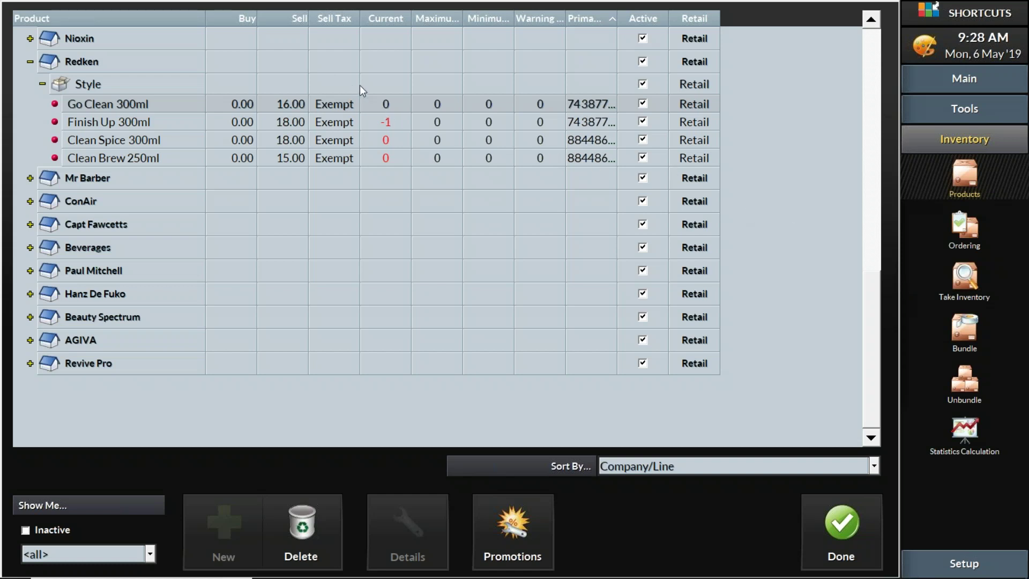
- Set Go Clean 300ml's stock levels to 7 current, 10 maximum, 4 minimum and 2 warning
{"action": "left_click", "coordinate": [394, 105]}
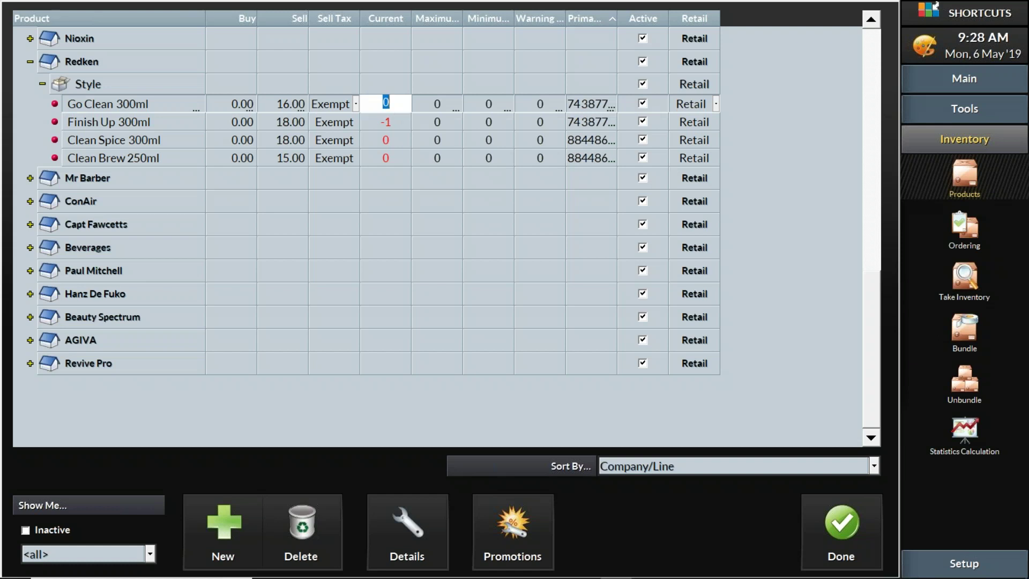
{"action": "type", "text": "7"}
{"action": "left_click", "coordinate": [433, 106]}
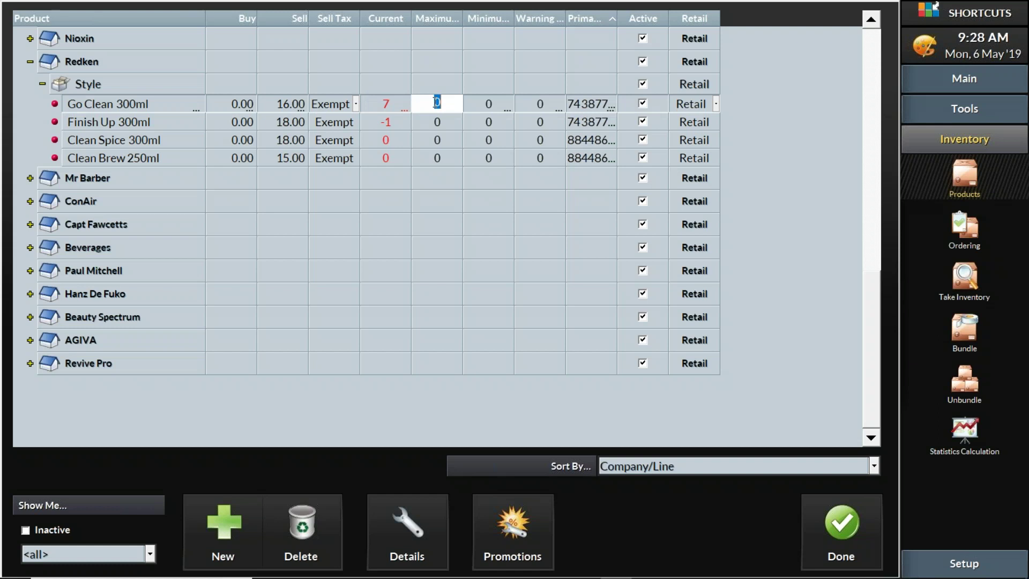
{"action": "type", "text": "10"}
{"action": "left_click", "coordinate": [485, 106]}
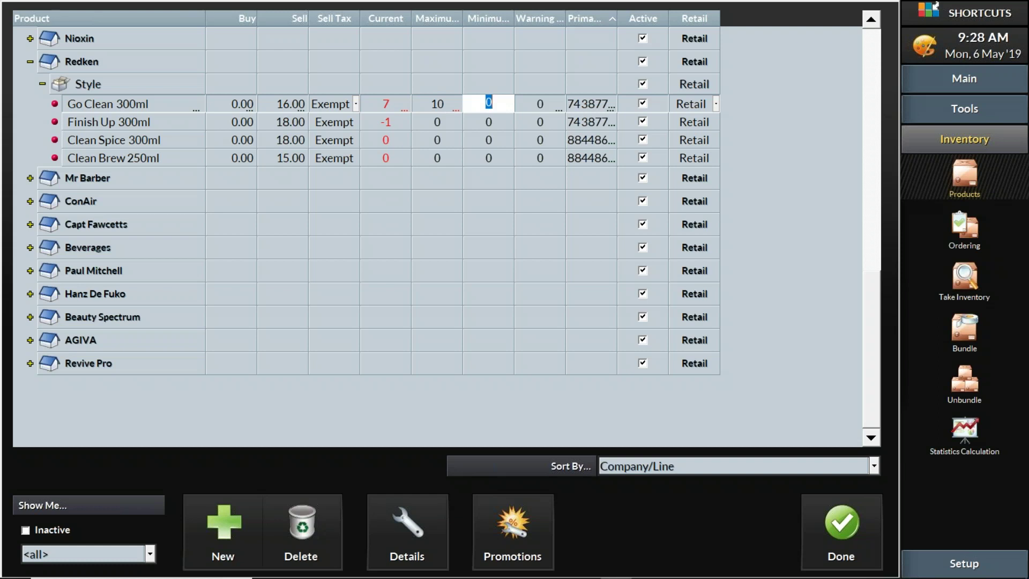
{"action": "type", "text": "4"}
{"action": "left_click", "coordinate": [539, 104]}
{"action": "type", "text": "2"}
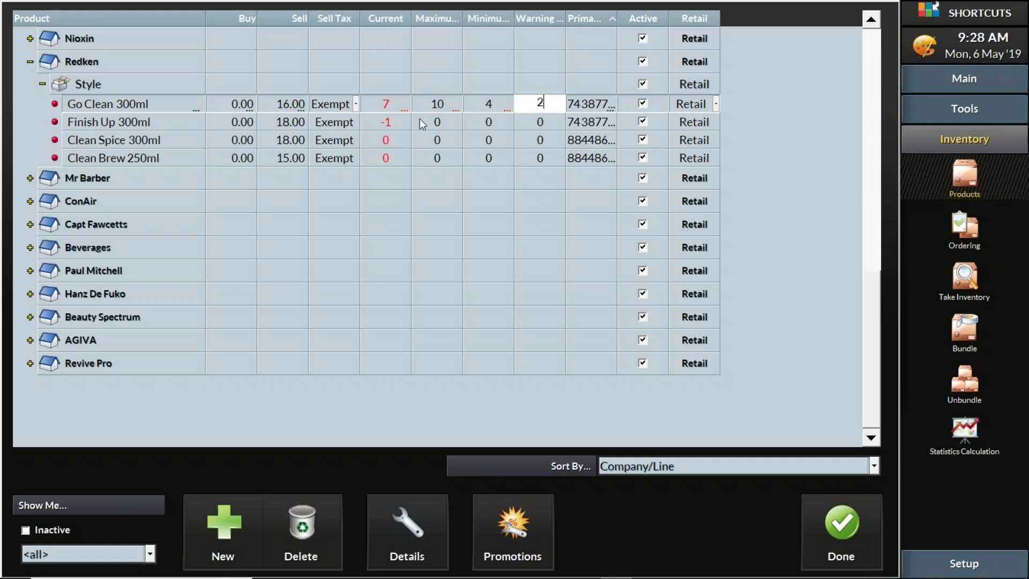
{"action": "left_click", "coordinate": [394, 104]}
{"action": "left_click", "coordinate": [443, 105]}
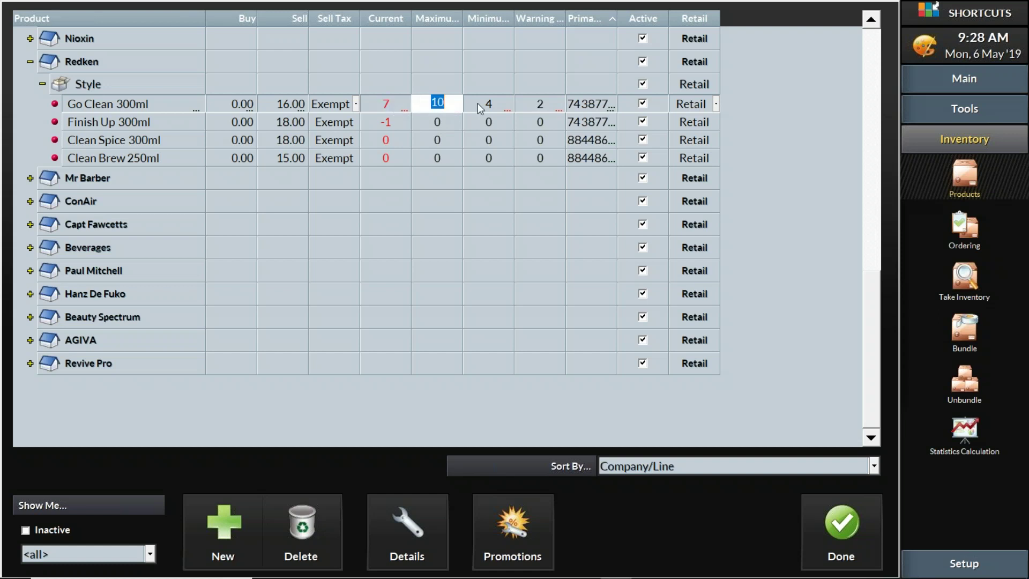
{"action": "left_click", "coordinate": [478, 103]}
{"action": "left_click", "coordinate": [526, 105]}
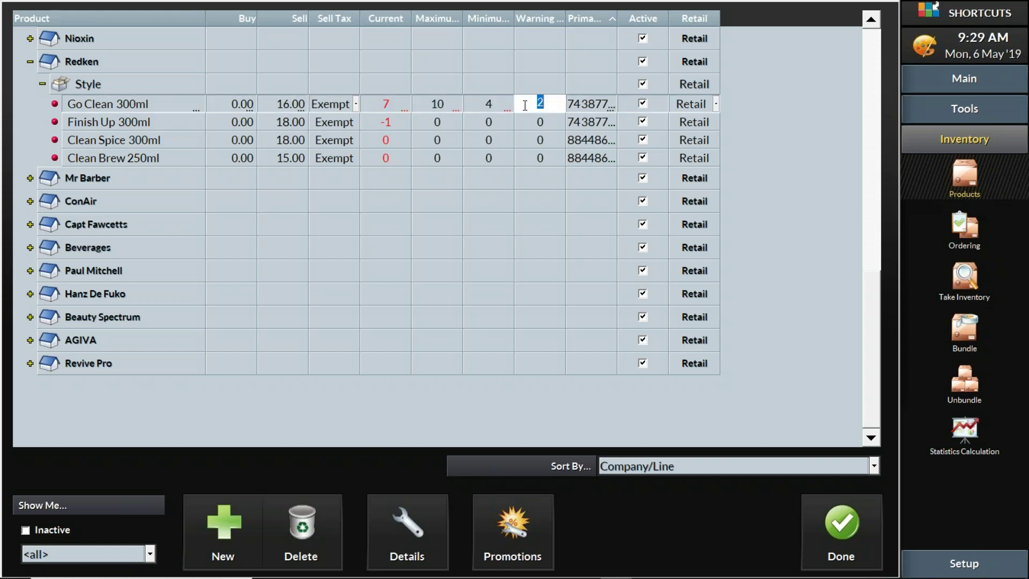
{"action": "left_click", "coordinate": [402, 104]}
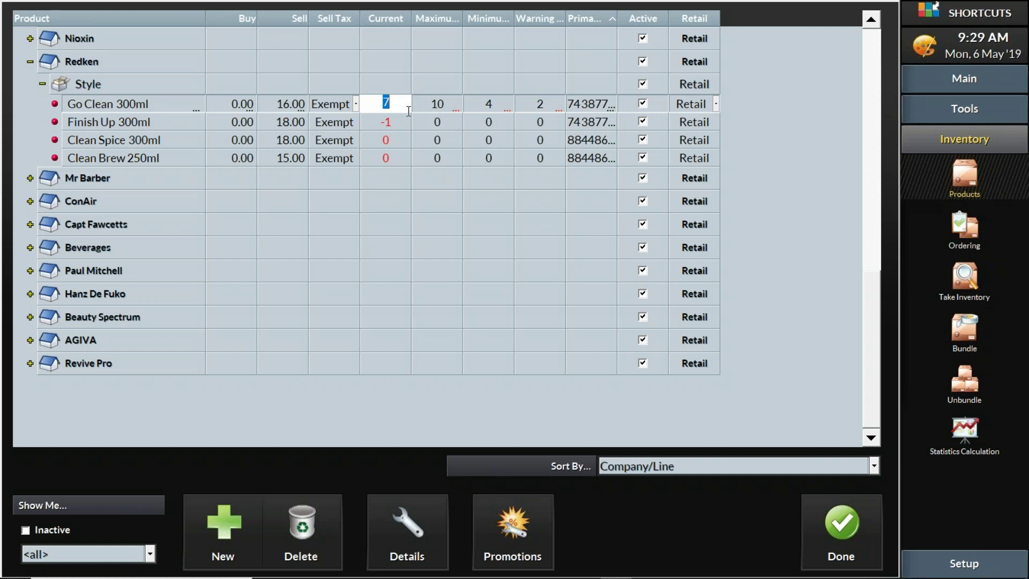
- Commit the stock level entries of Go Clean 300ml and reselect its row
{"action": "left_click", "coordinate": [446, 105]}
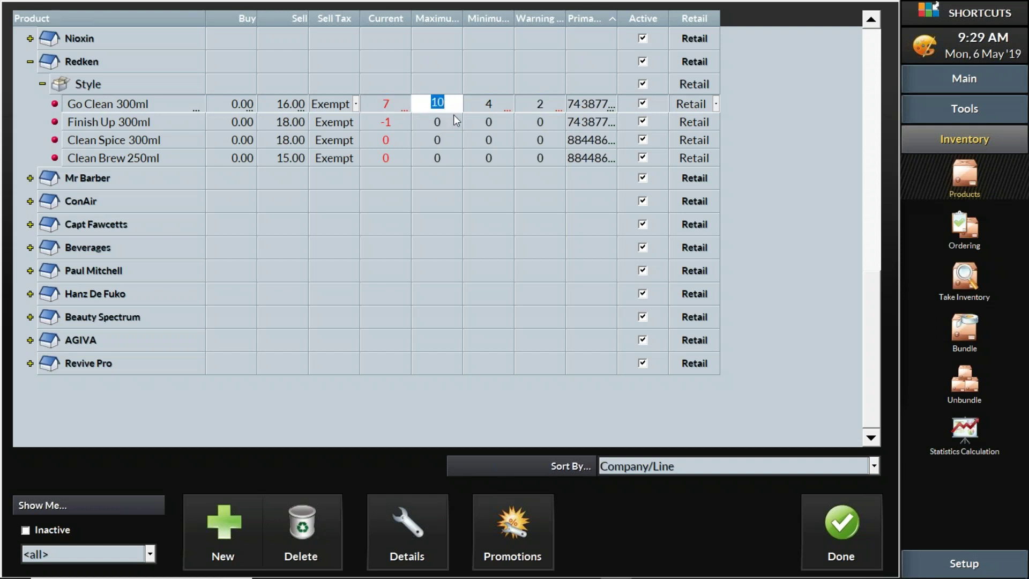
{"action": "left_click", "coordinate": [114, 87]}
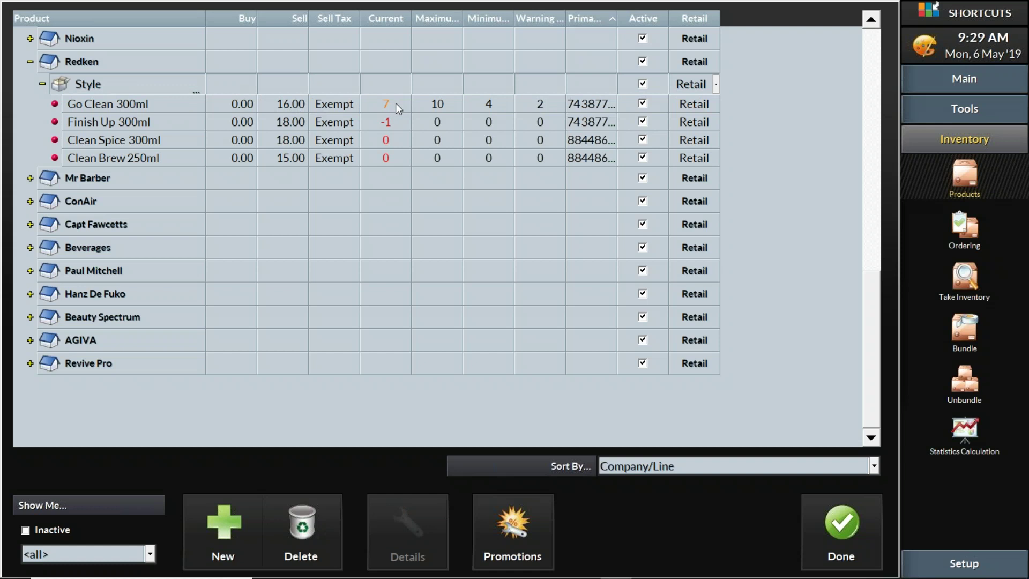
{"action": "left_click", "coordinate": [450, 105]}
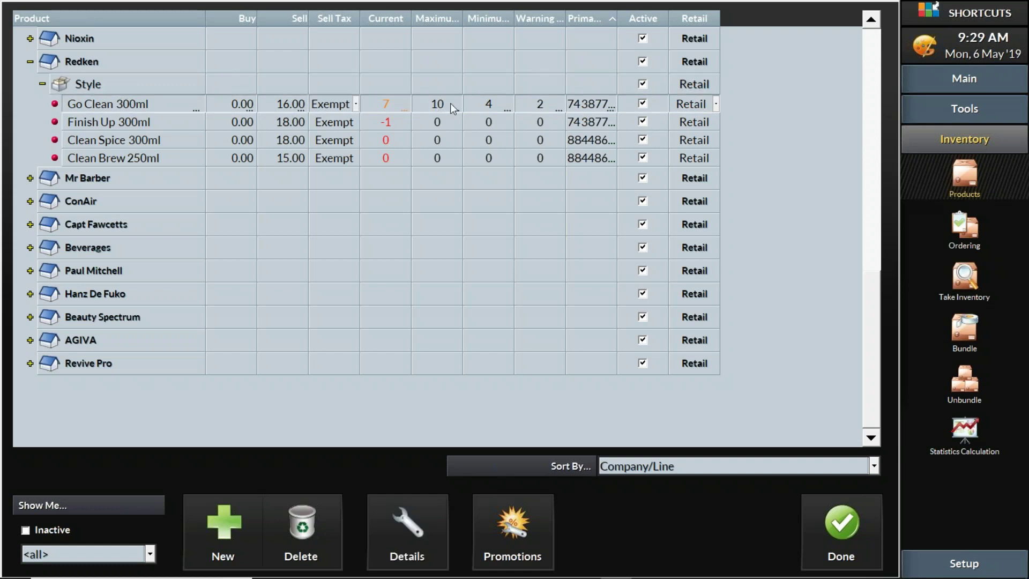
- Review the current, maximum and minimum stock levels of Go Clean 300ml
{"action": "left_click", "coordinate": [480, 104]}
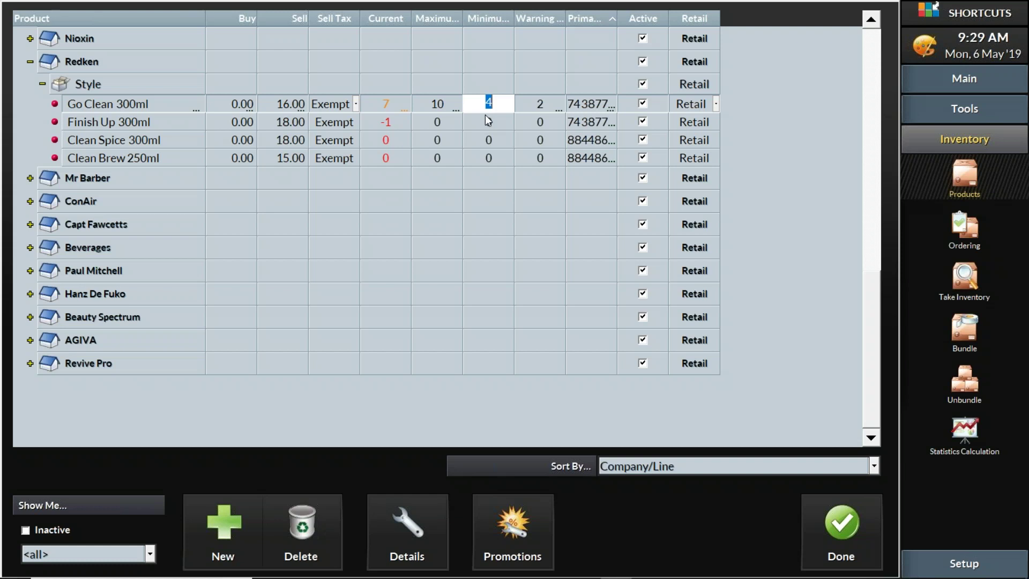
{"action": "left_click", "coordinate": [386, 110]}
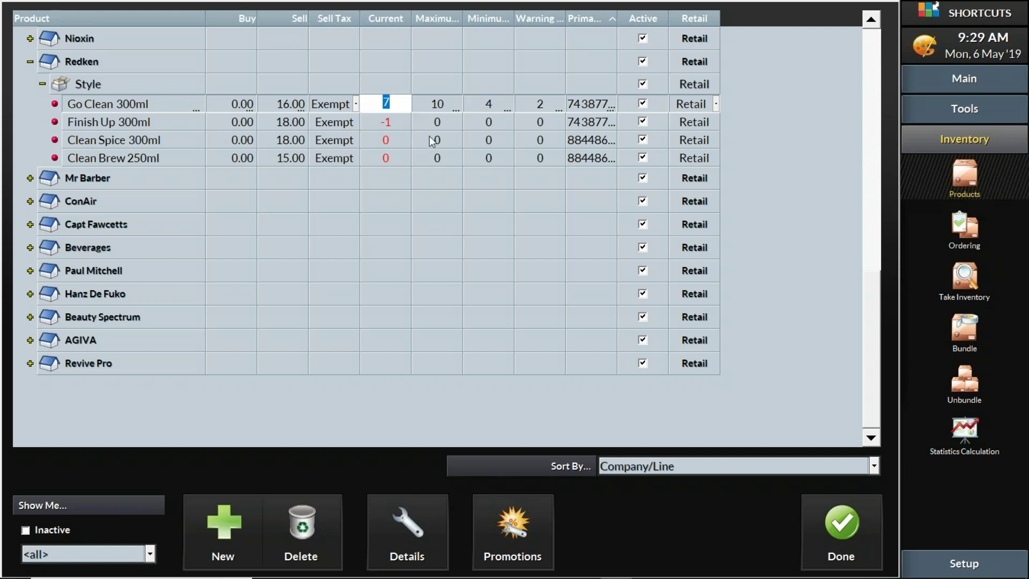
{"action": "left_click", "coordinate": [443, 107]}
{"action": "left_click", "coordinate": [493, 106]}
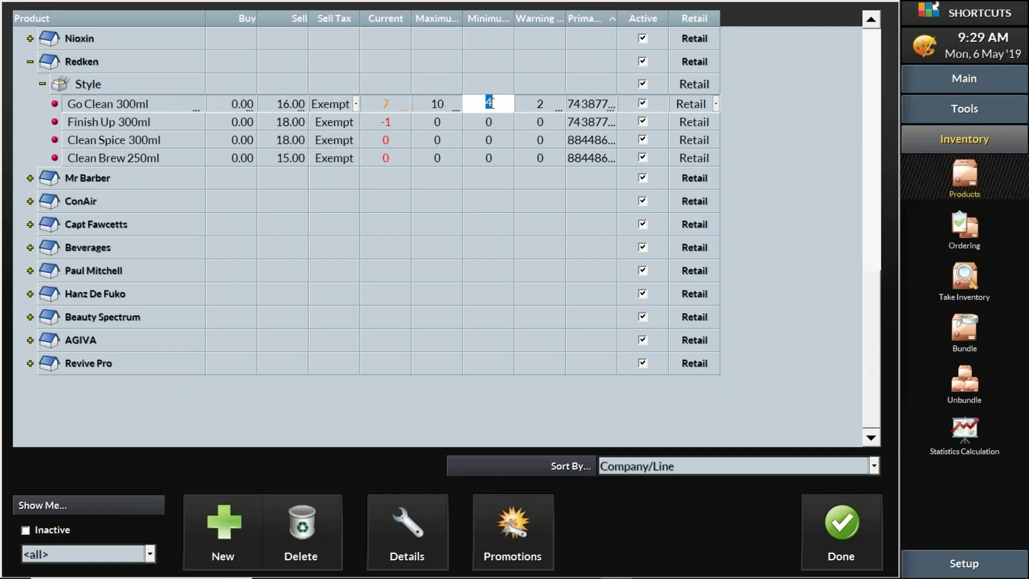
{"action": "left_click", "coordinate": [442, 105]}
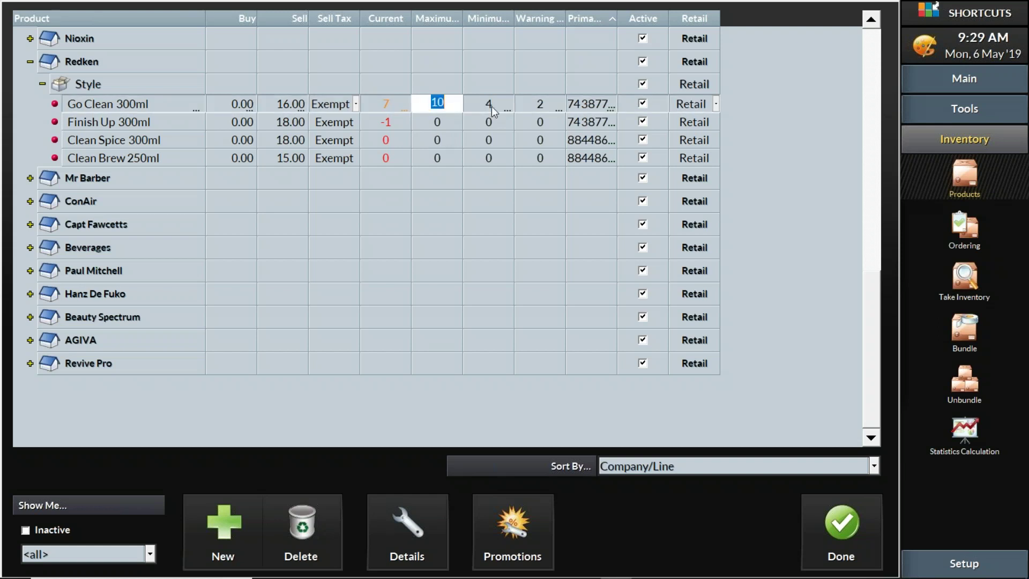
{"action": "left_click", "coordinate": [491, 106]}
{"action": "left_click", "coordinate": [444, 109]}
{"action": "left_click", "coordinate": [489, 106]}
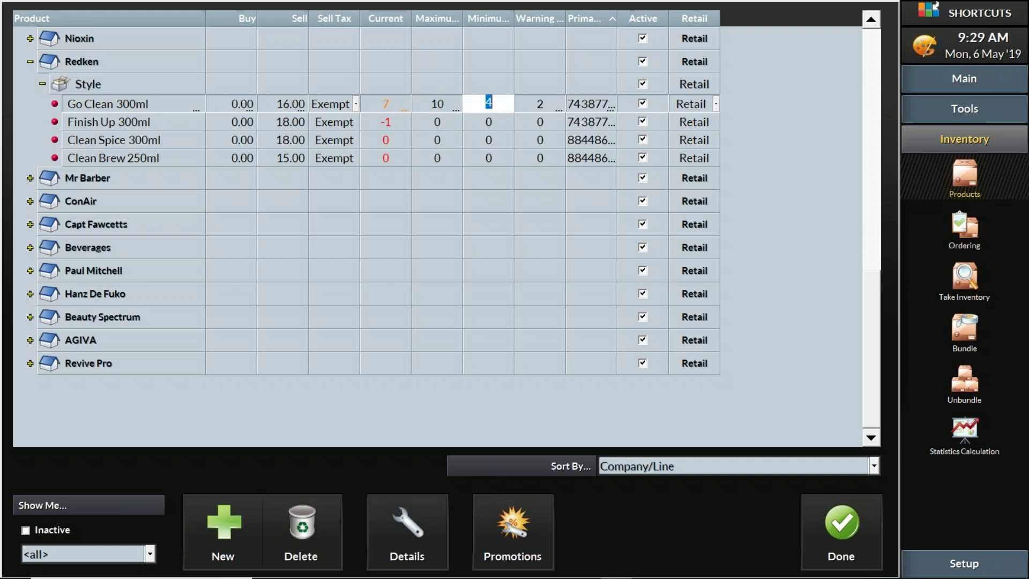
{"action": "left_click", "coordinate": [440, 110]}
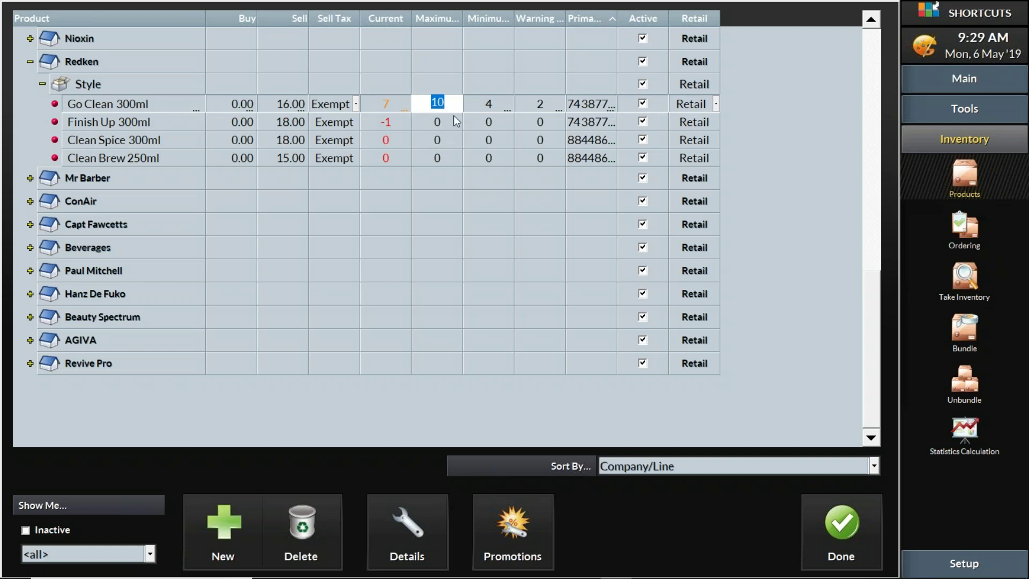
- Open the general Inventory configuration and select Maximum Level as the stock level below which products are reordered
{"action": "left_click", "coordinate": [965, 564]}
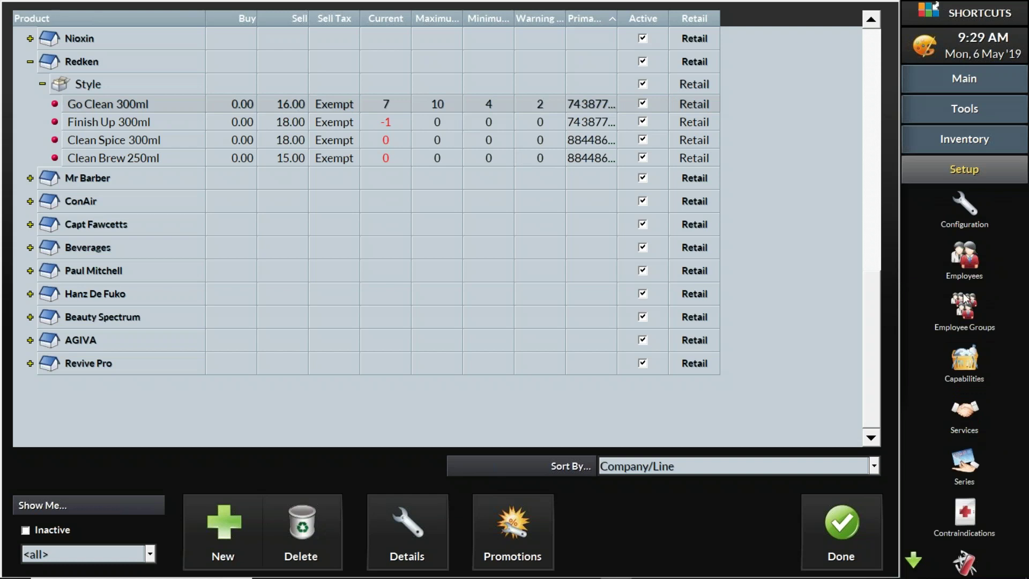
{"action": "left_click", "coordinate": [973, 211]}
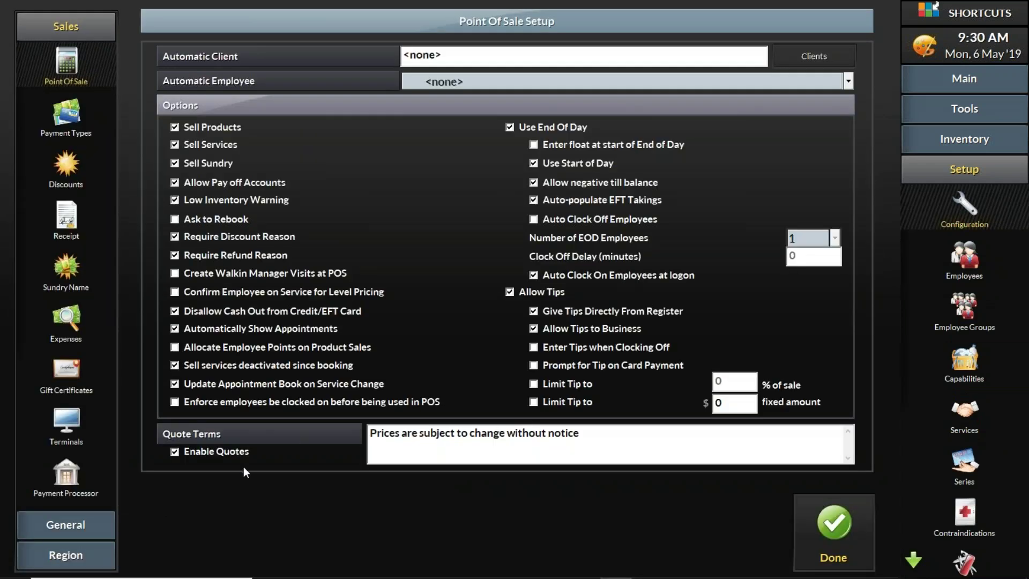
{"action": "left_click", "coordinate": [86, 528]}
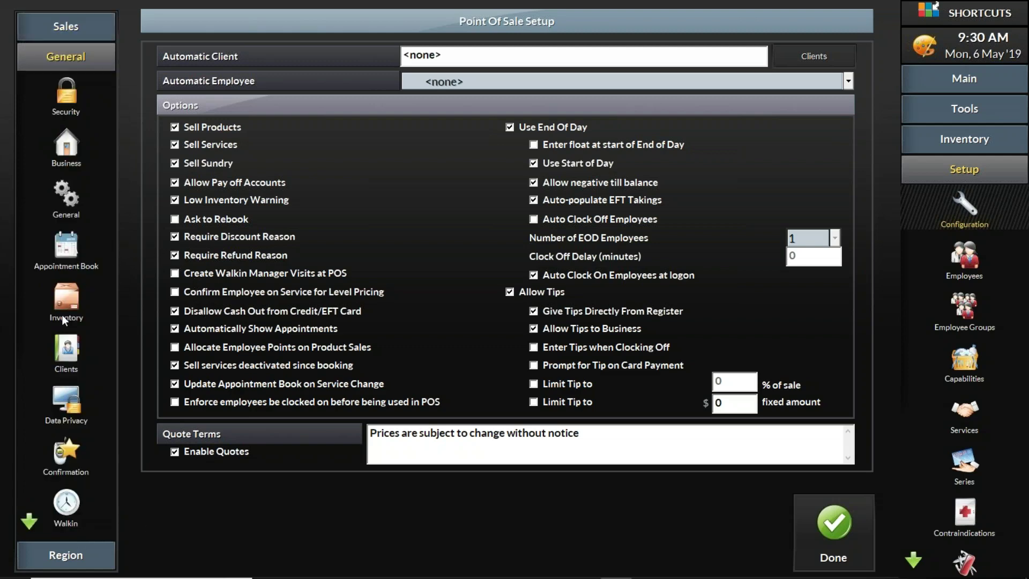
{"action": "left_click", "coordinate": [74, 302]}
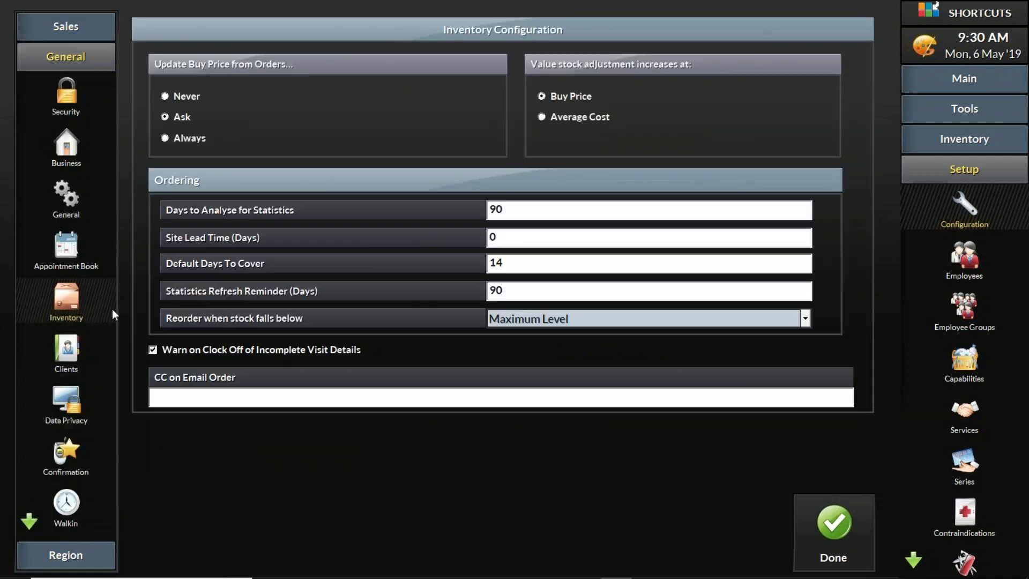
{"action": "left_click", "coordinate": [521, 319]}
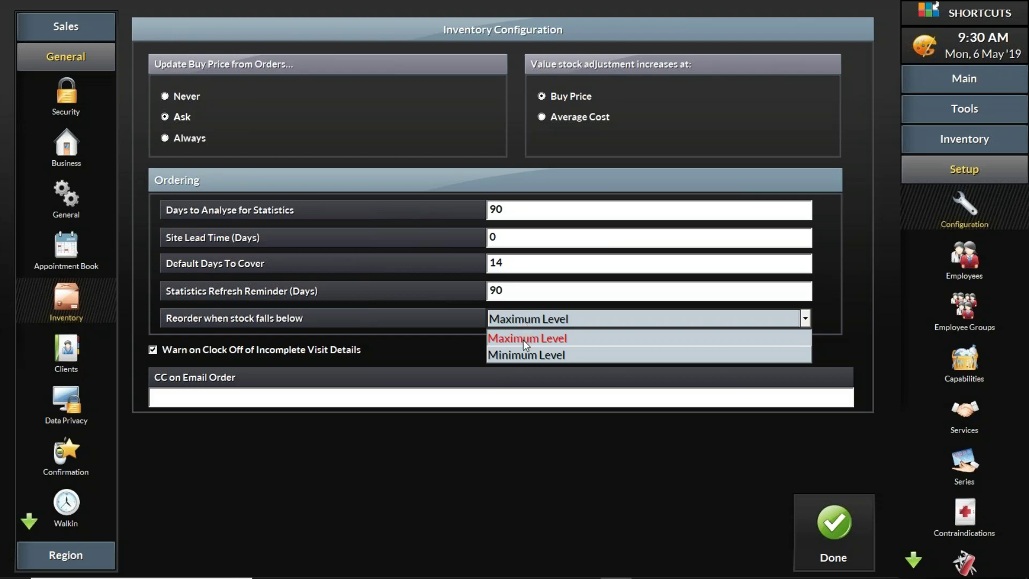
{"action": "left_click", "coordinate": [525, 344]}
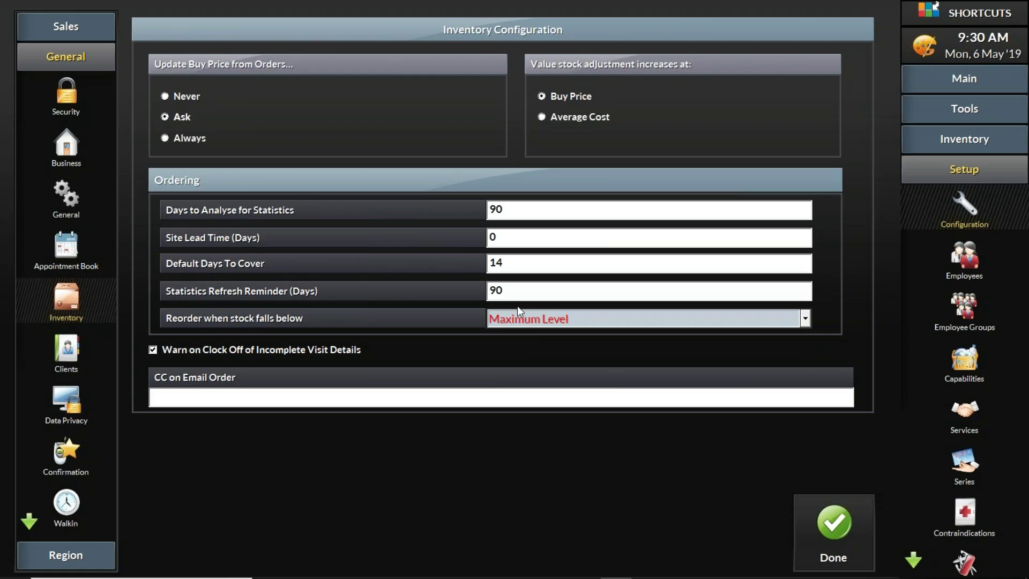
- Examine the Days to Analyse for Statistics value in the ordering settings
{"action": "key", "text": "shift+Tab"}
{"action": "left_click", "coordinate": [488, 211]}
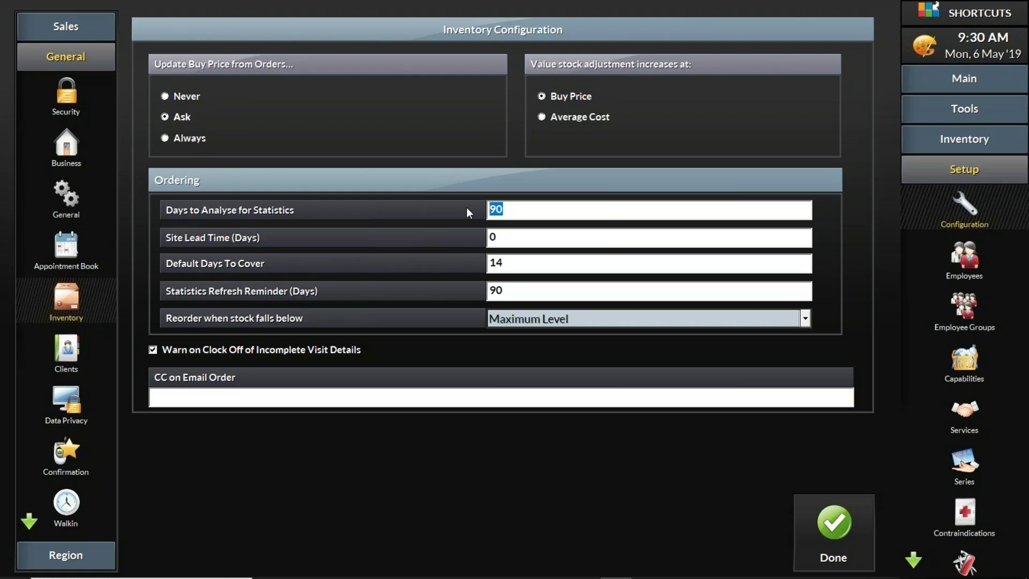
{"action": "left_click_drag", "start_coordinate": [507, 210], "coordinate": [485, 209]}
- Open Statistics Calculation and look through the companies the calculation can be limited to
{"action": "left_click", "coordinate": [974, 142]}
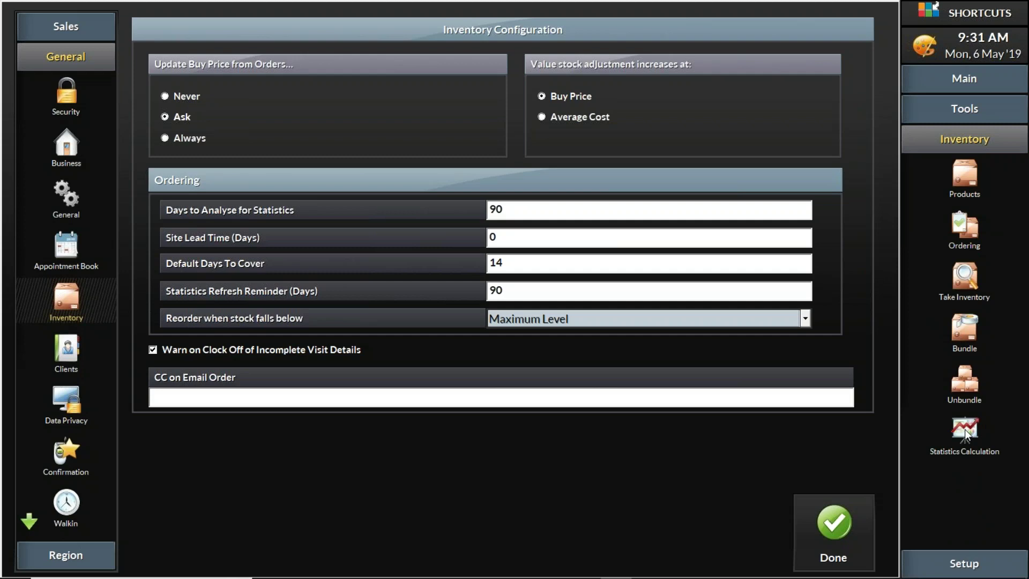
{"action": "left_click", "coordinate": [965, 432]}
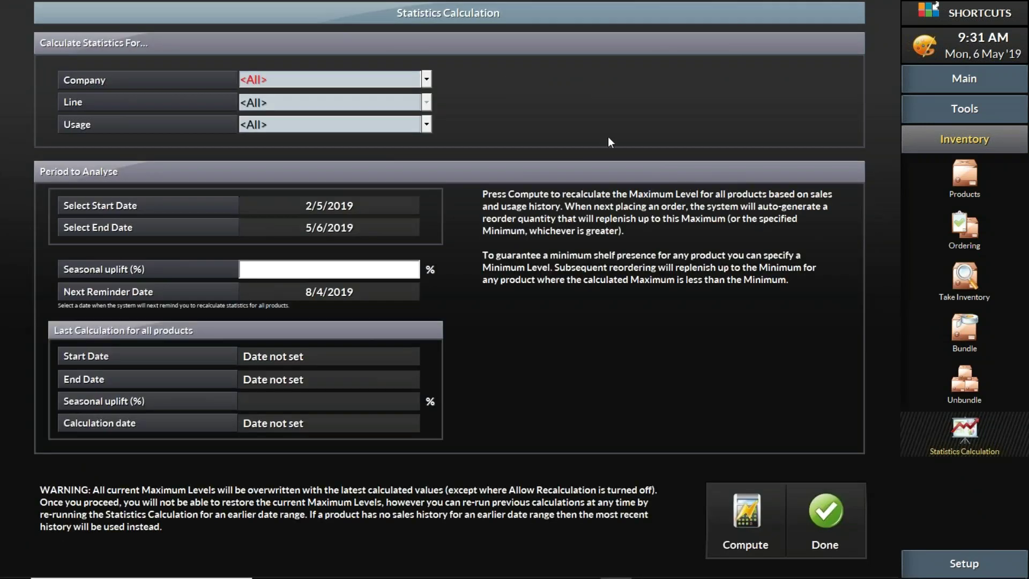
{"action": "left_click", "coordinate": [425, 81]}
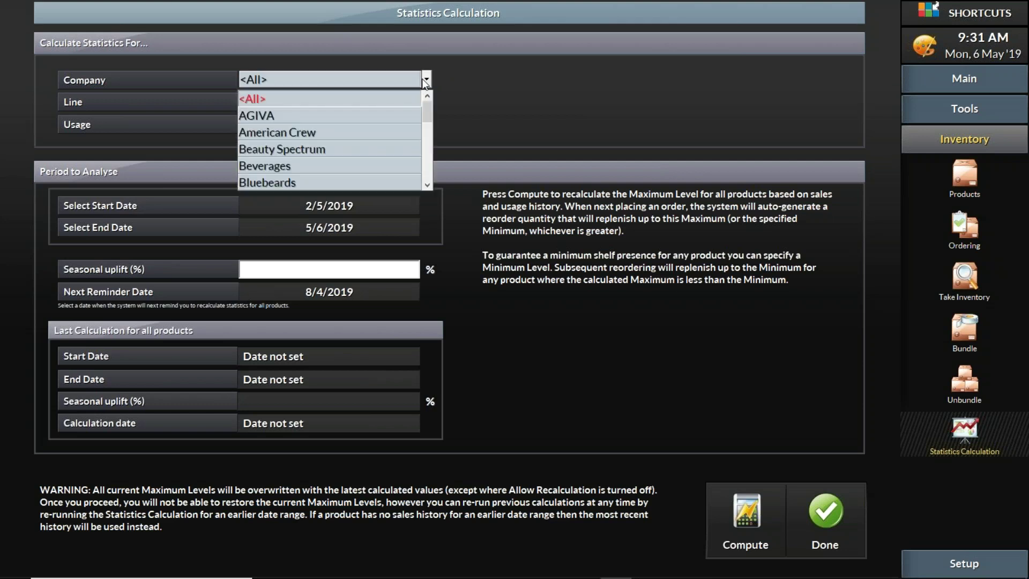
{"action": "mouse_move", "coordinate": [427, 119]}
{"action": "left_mouse_down"}
{"action": "mouse_move", "coordinate": [428, 160]}
{"action": "mouse_move", "coordinate": [432, 107]}
{"action": "left_mouse_up"}
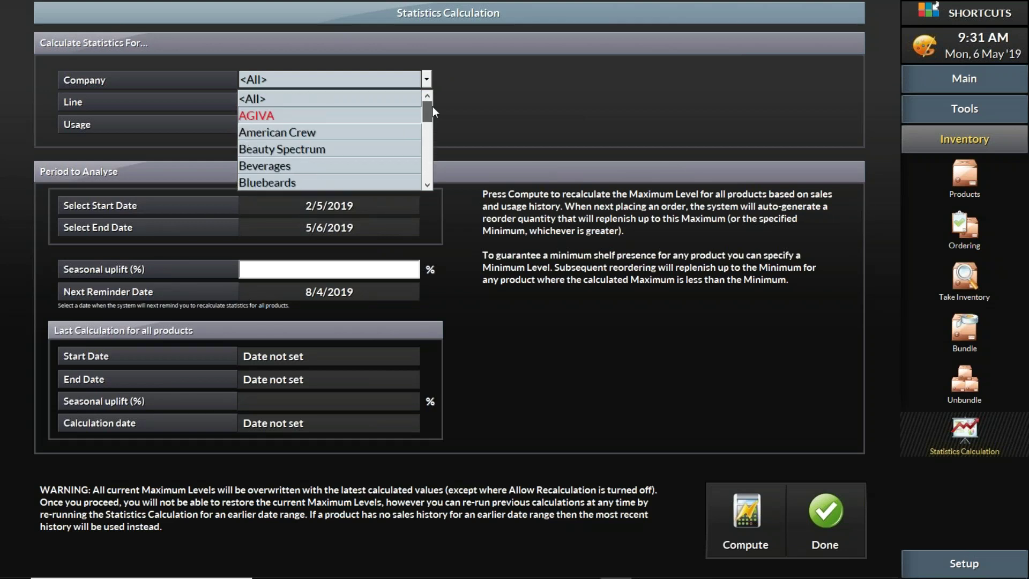
{"action": "left_click", "coordinate": [494, 88]}
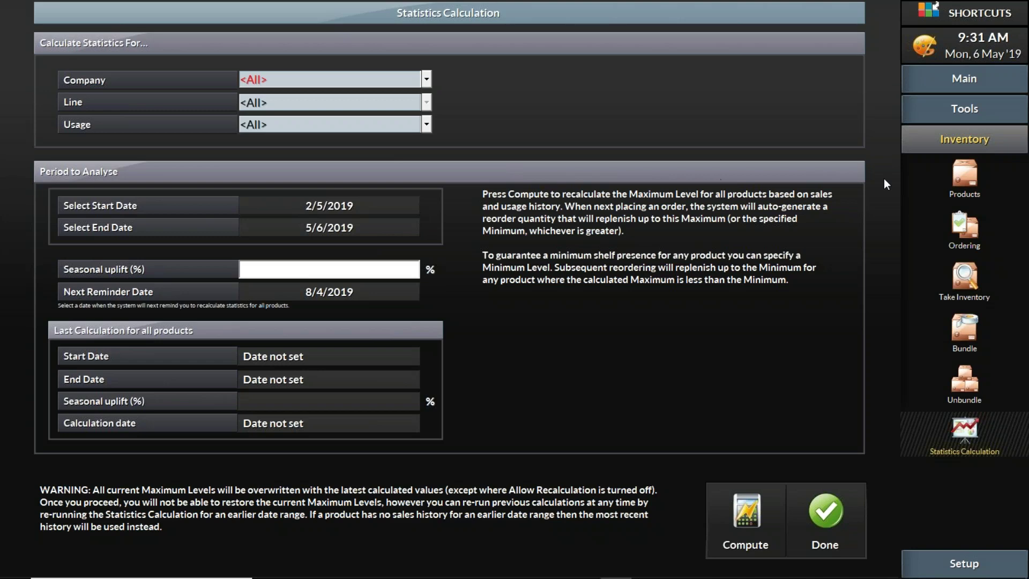
- Look at the product list again and reopen the Inventory configuration
{"action": "left_click", "coordinate": [968, 173]}
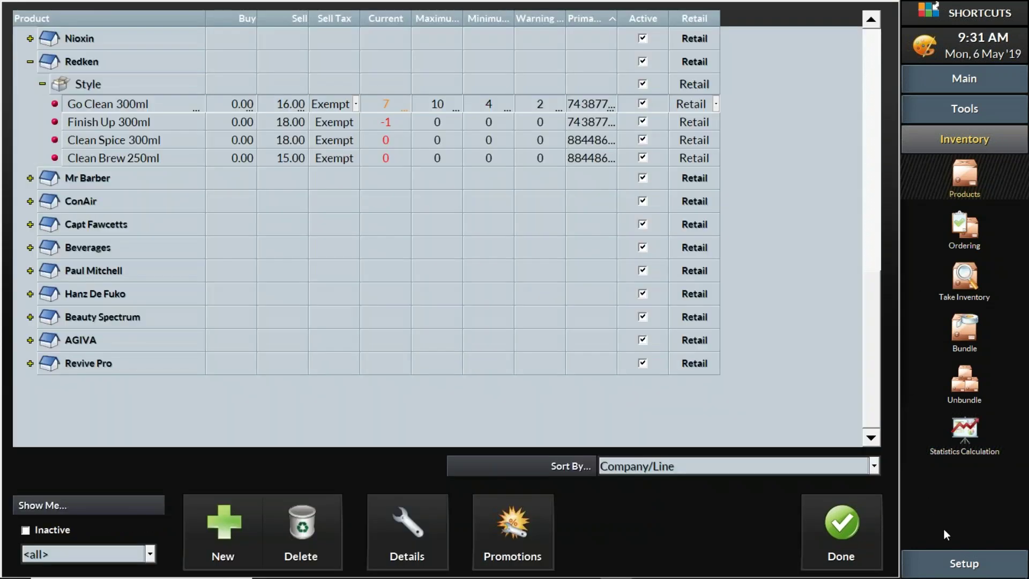
{"action": "left_click", "coordinate": [965, 563]}
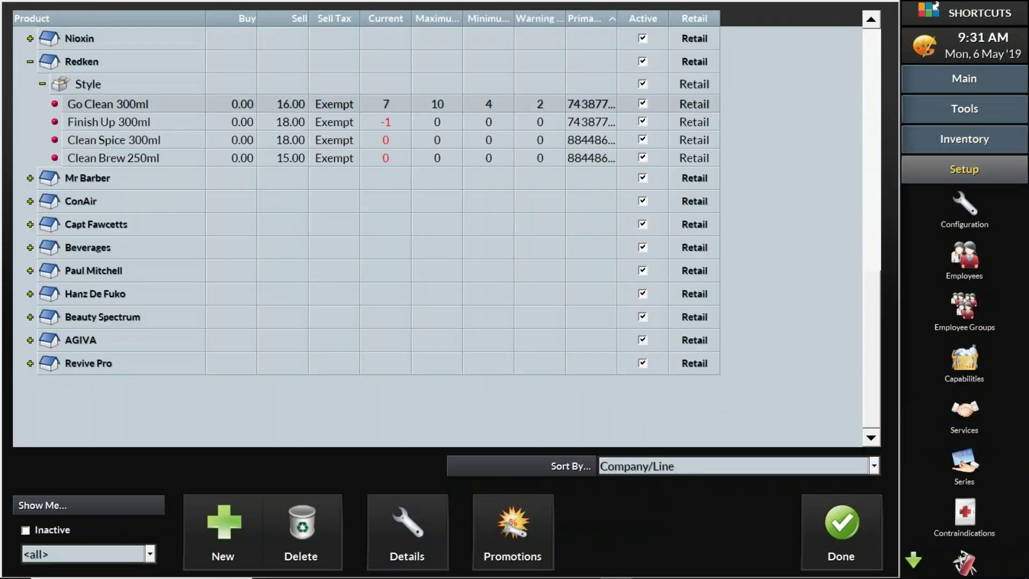
{"action": "left_click", "coordinate": [965, 206]}
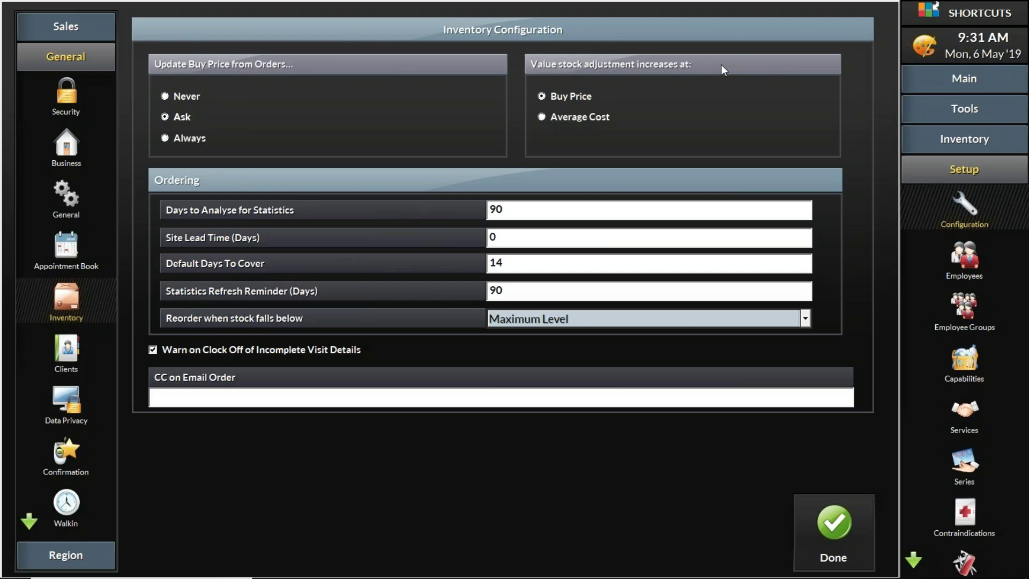
- Set Default Days To Cover to 30 and Site Lead Time to 2 days
{"action": "left_click", "coordinate": [552, 264]}
{"action": "type", "text": "30"}
{"action": "left_click", "coordinate": [518, 237]}
{"action": "key", "text": "BackSpace"}
{"action": "type", "text": "2"}
- Set Default Days To Cover to 14 and Site Lead Time to 0 days, and close the configuration
{"action": "left_click", "coordinate": [518, 268]}
{"action": "key", "text": "BackSpace"}
{"action": "type", "text": "14"}
{"action": "left_click", "coordinate": [501, 238]}
{"action": "type", "text": "0"}
{"action": "left_click", "coordinate": [835, 523]}
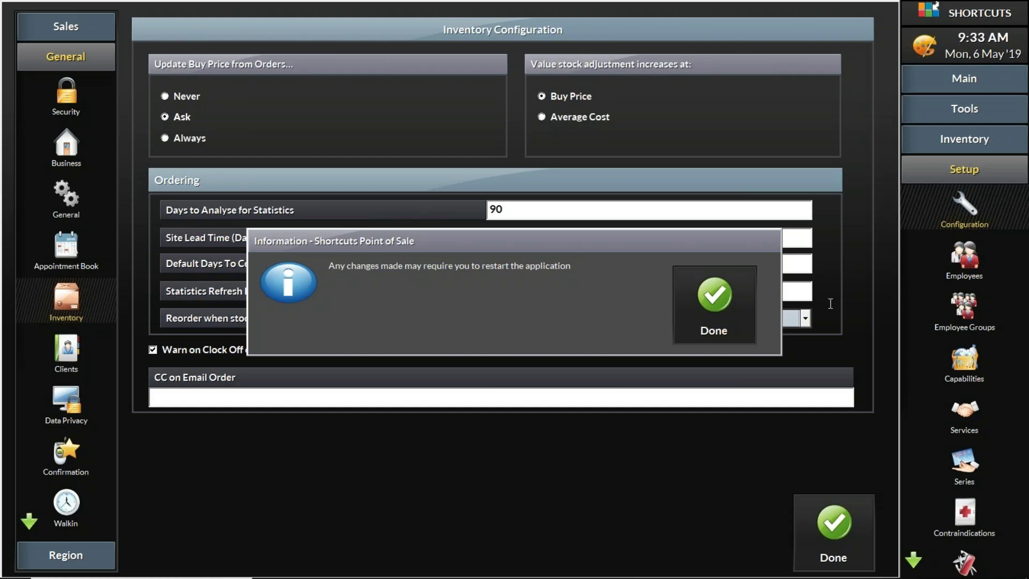
{"action": "left_click", "coordinate": [714, 304]}
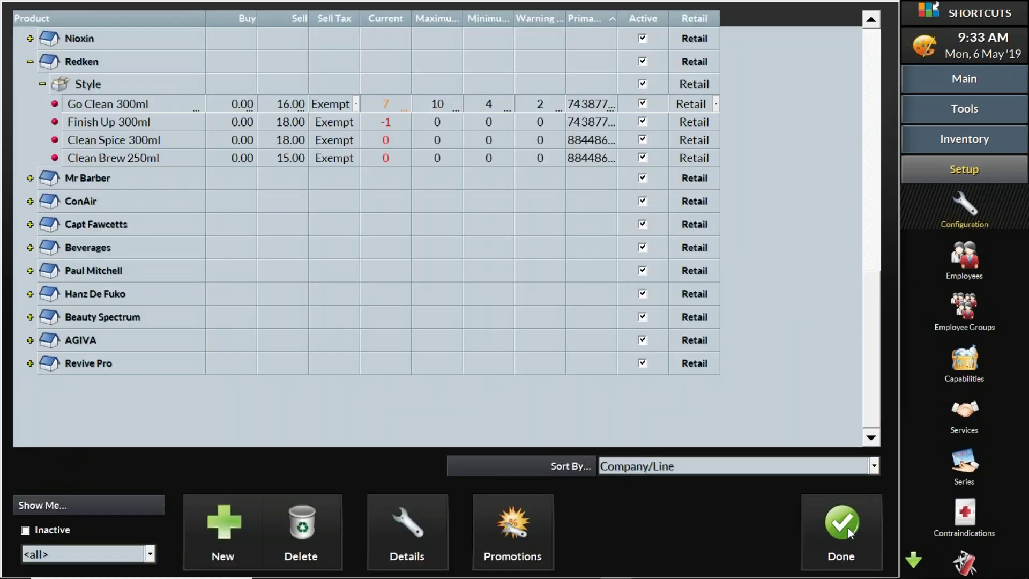
- Add a product named "New Style 300ml" to Redken's Style line
{"action": "left_click", "coordinate": [99, 94]}
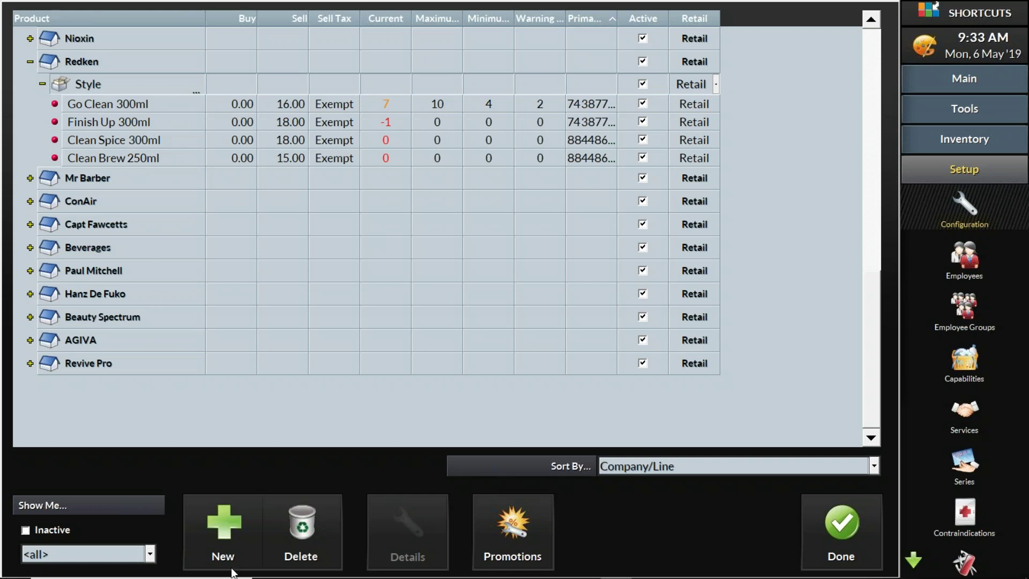
{"action": "left_click", "coordinate": [222, 516]}
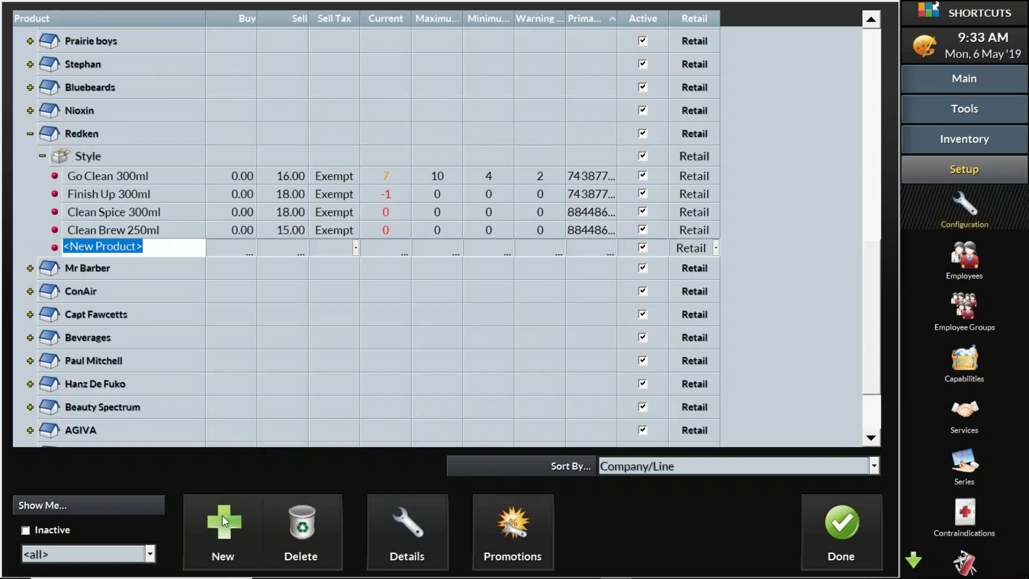
{"action": "type", "text": "New S"}
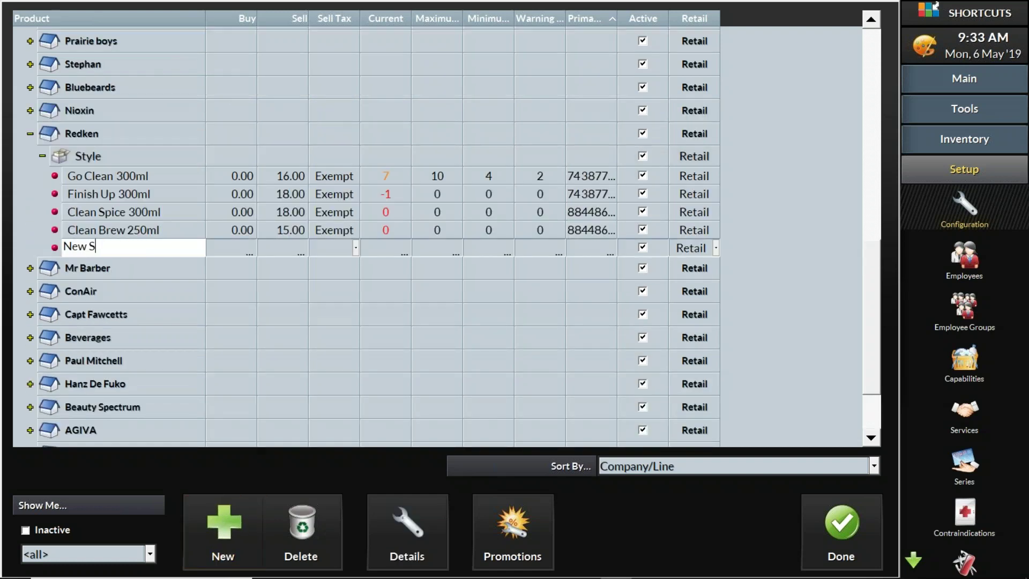
{"action": "type", "text": "tyle 300ml"}
- Set New Style 300ml's sell price to 18 and its current stock to 3
{"action": "left_click", "coordinate": [285, 245]}
{"action": "type", "text": "18"}
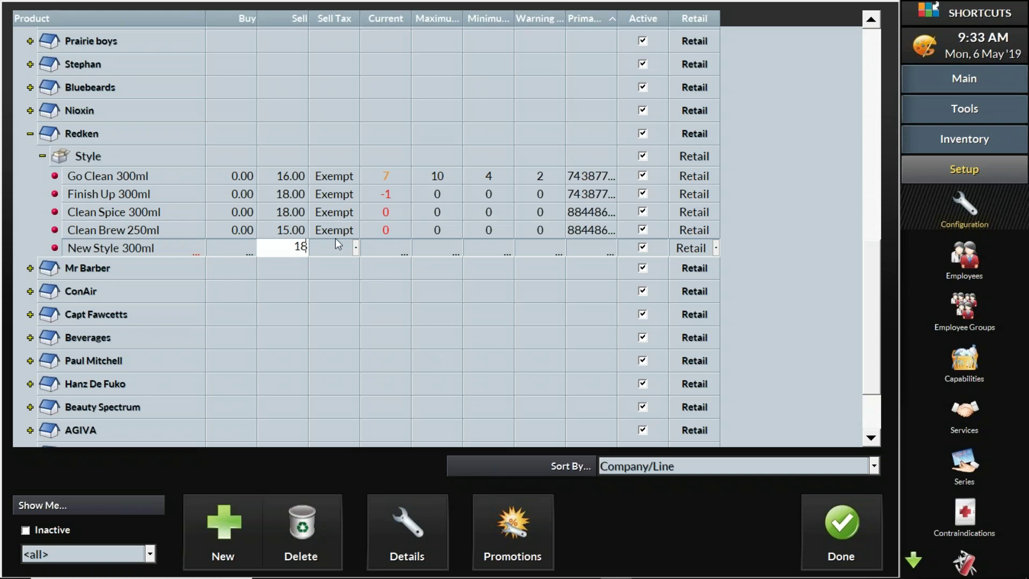
{"action": "left_click", "coordinate": [391, 249]}
{"action": "type", "text": "3"}
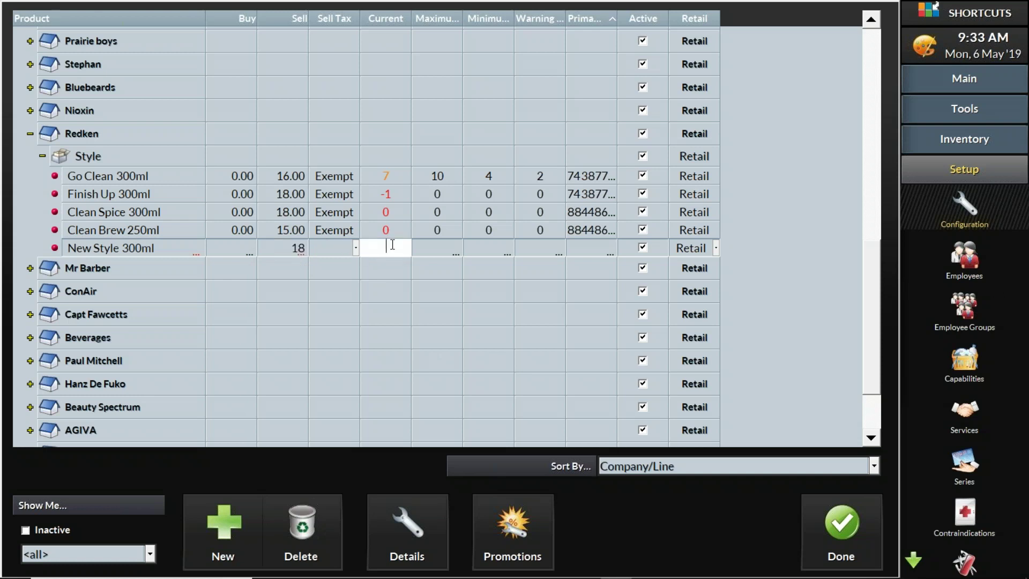
- Save New Style 300ml with its primary code left blank, and inspect the automatically assigned code
{"action": "left_click", "coordinate": [589, 248]}
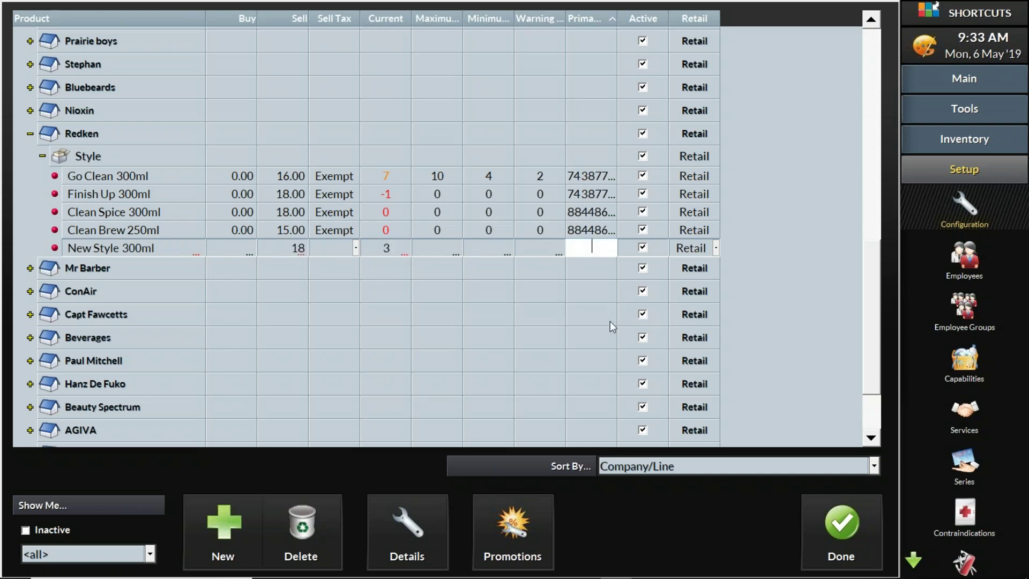
{"action": "left_click", "coordinate": [599, 275]}
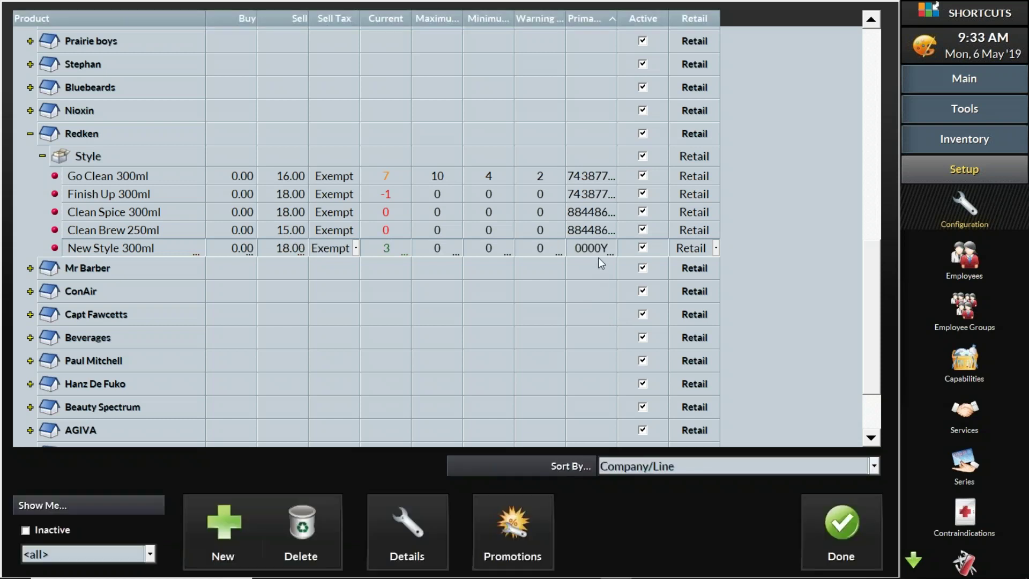
{"action": "left_click", "coordinate": [597, 244]}
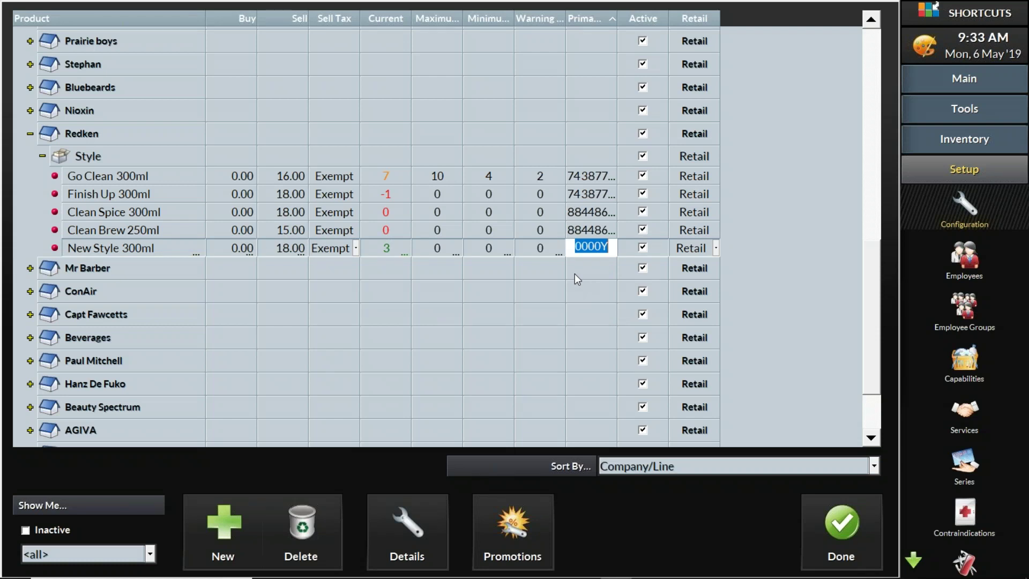
{"action": "left_click", "coordinate": [601, 229]}
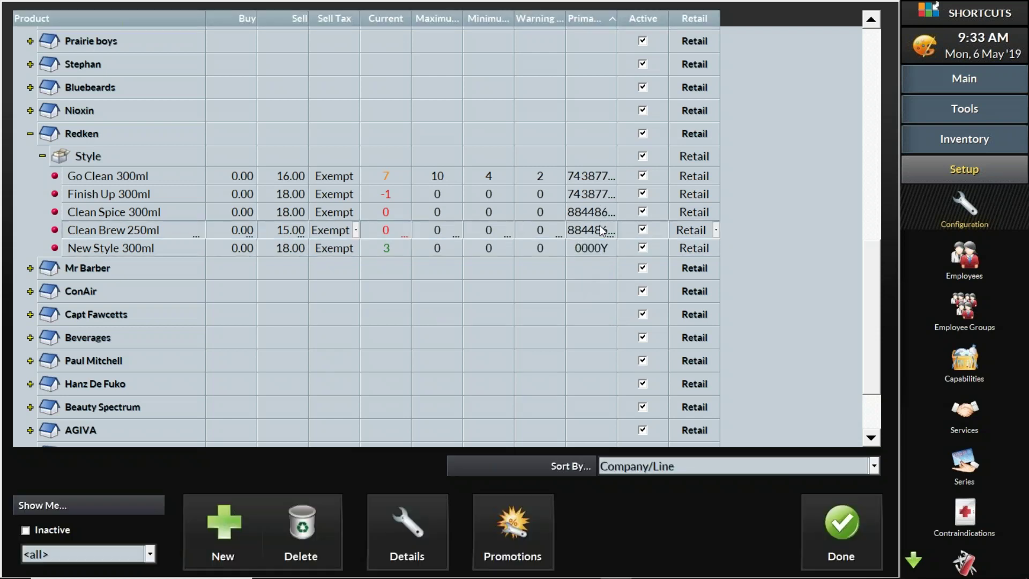
- Inspect the primary code of Clean Brew 250ml in Redken's Style line without changing it
{"action": "left_click", "coordinate": [601, 230]}
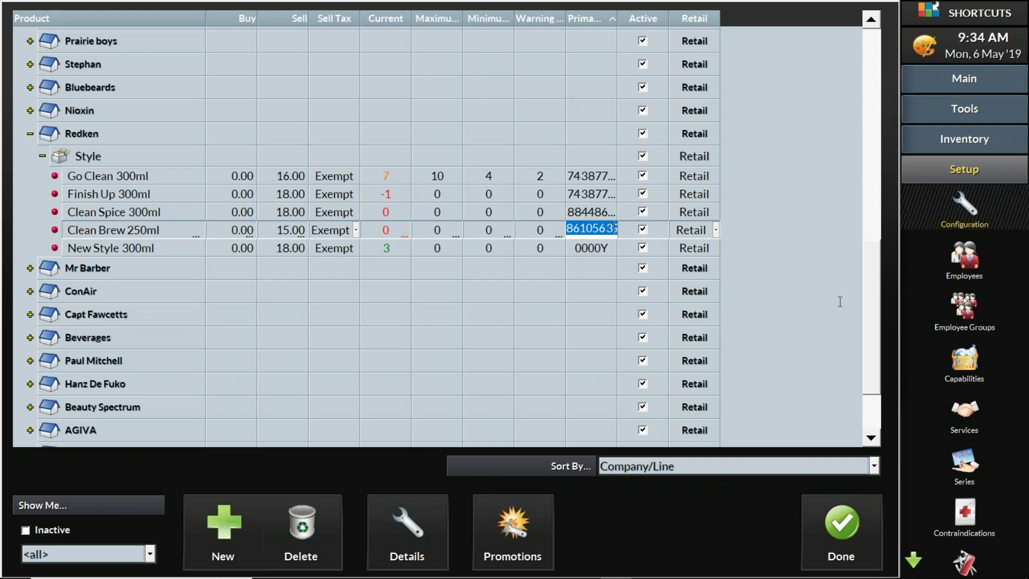
{"action": "key", "text": "Escape"}
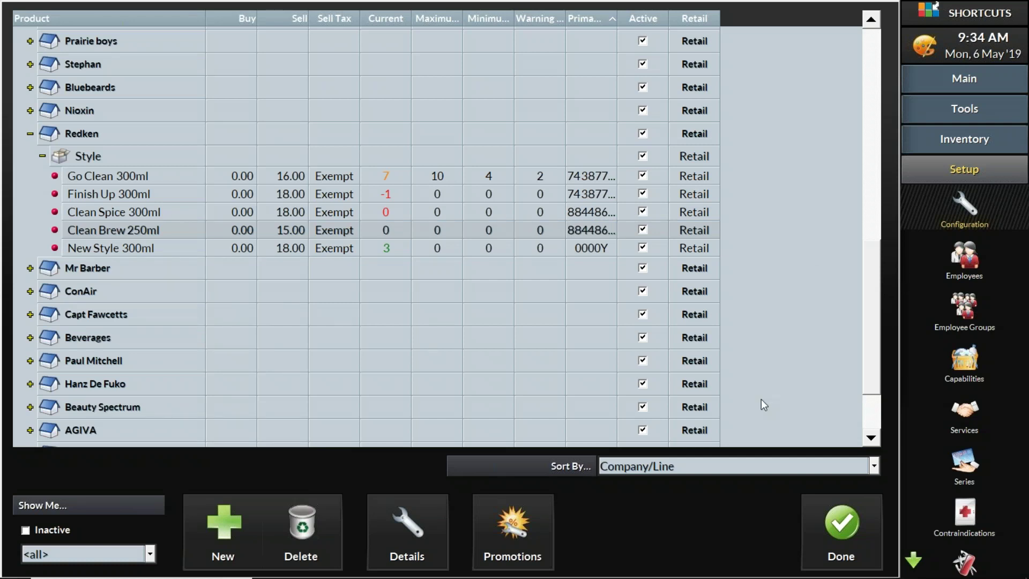
- Switch to the Inventory-ClassroomContent presentation in PowerPoint, and show the Receiving an Order slide in the slide show
{"action": "mouse_move", "coordinate": [553, 574]}
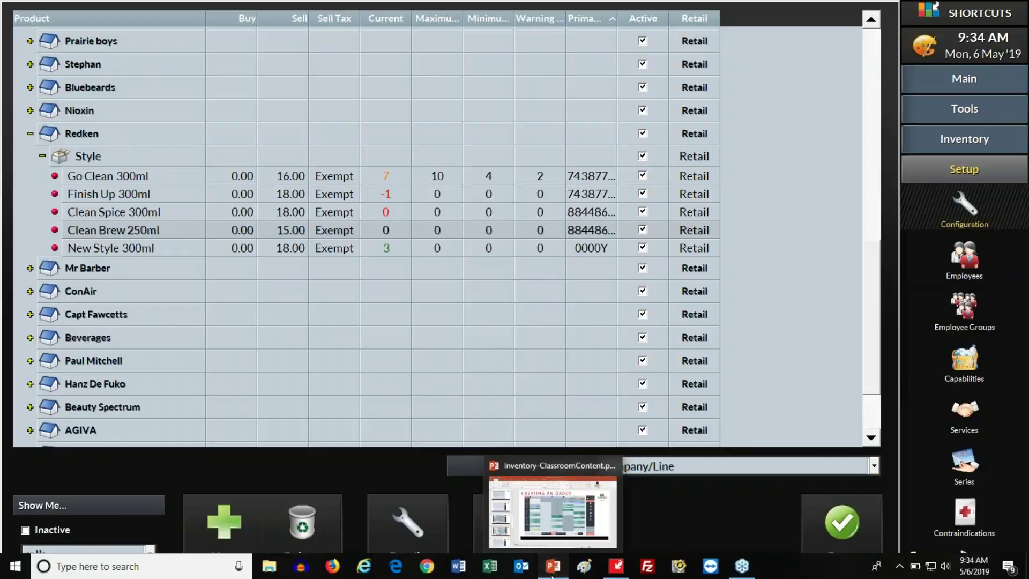
{"action": "left_click", "coordinate": [553, 512]}
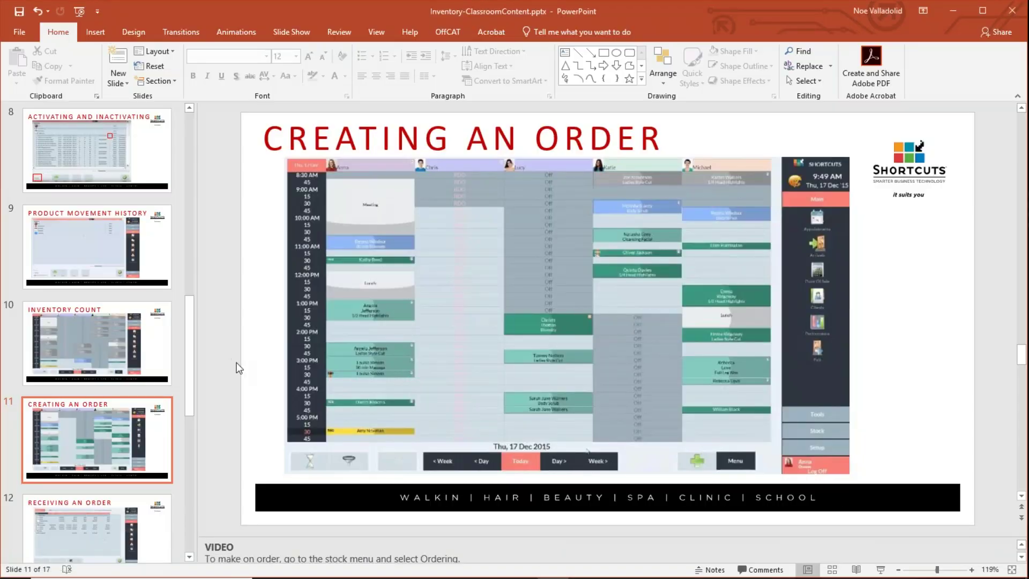
{"action": "left_click", "coordinate": [881, 569]}
{"action": "key", "text": "Right"}
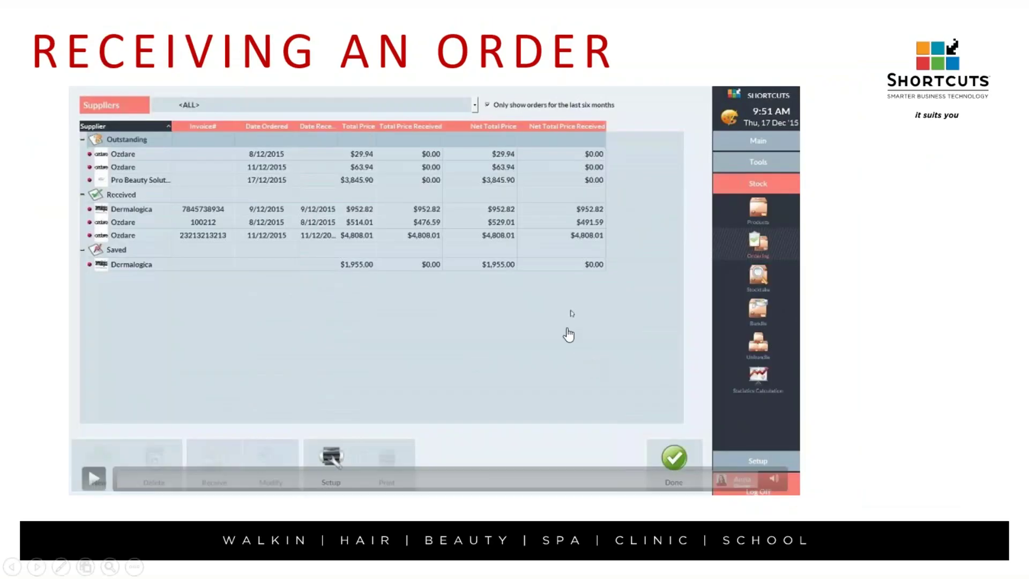
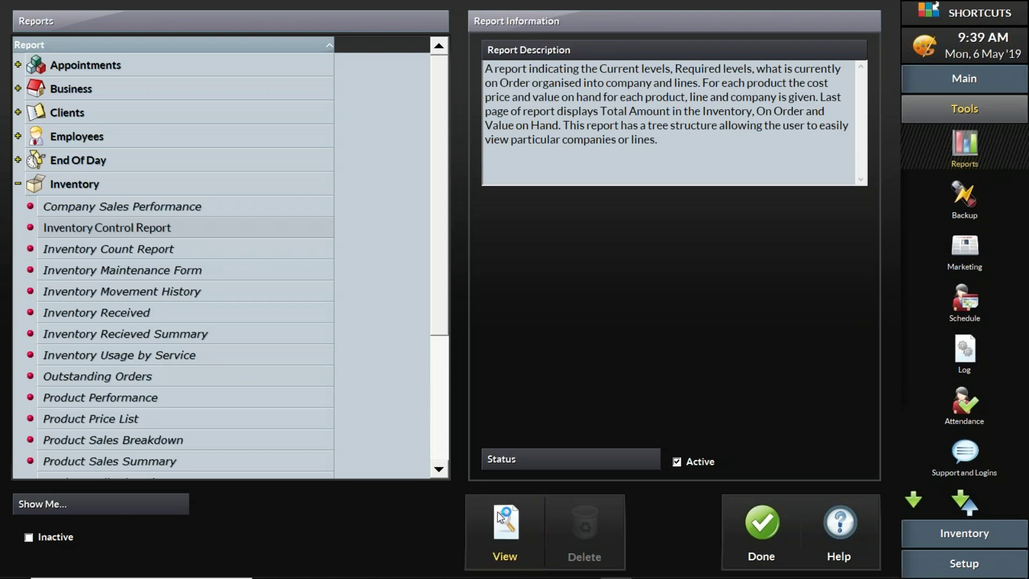
- View the Inventory Control Report with its products limited to the company American Crew, and close the report
{"action": "left_click", "coordinate": [501, 518]}
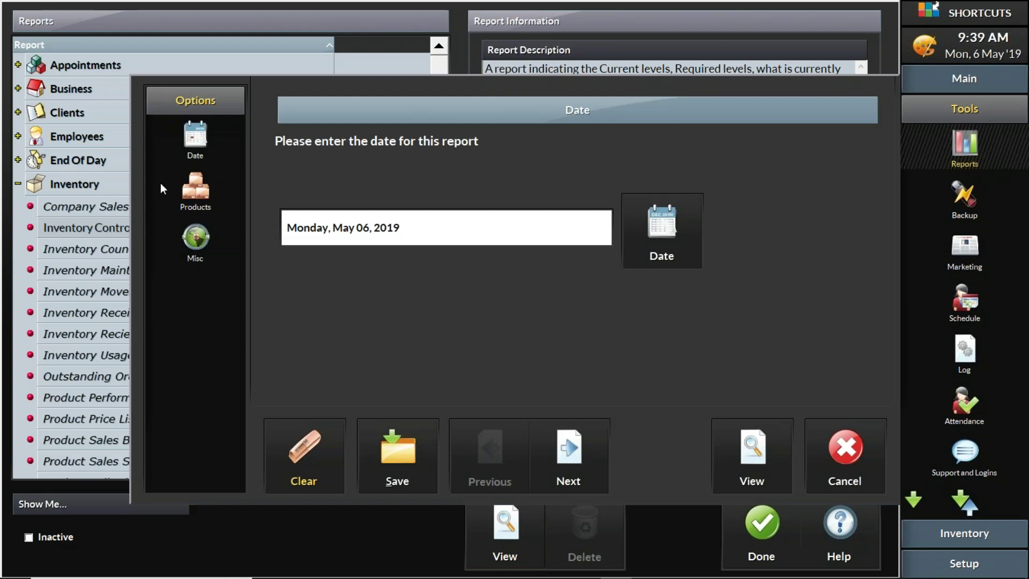
{"action": "left_click", "coordinate": [193, 192]}
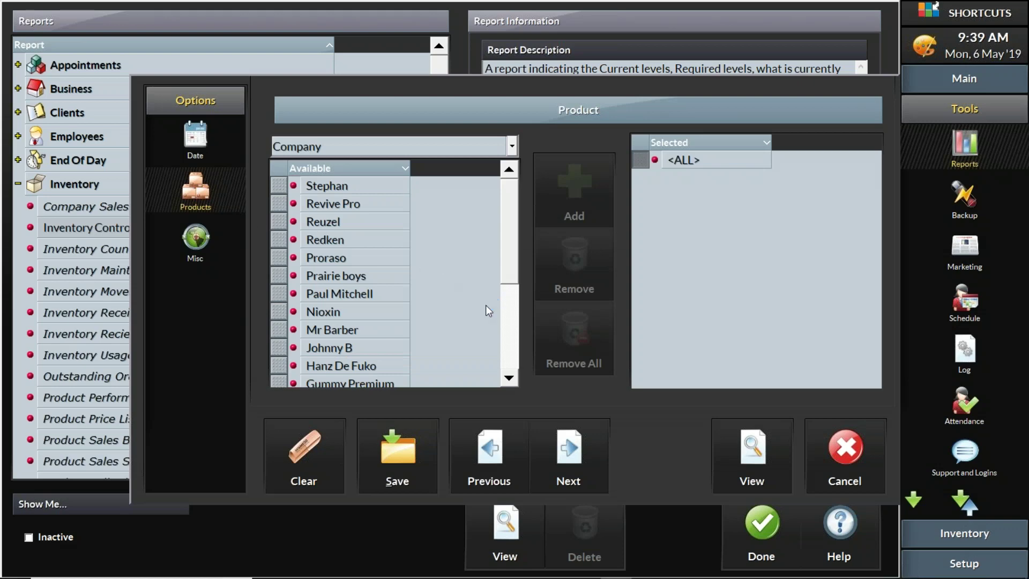
{"action": "scroll", "coordinate": [486, 306], "scroll_direction": "down", "scroll_amount": 3}
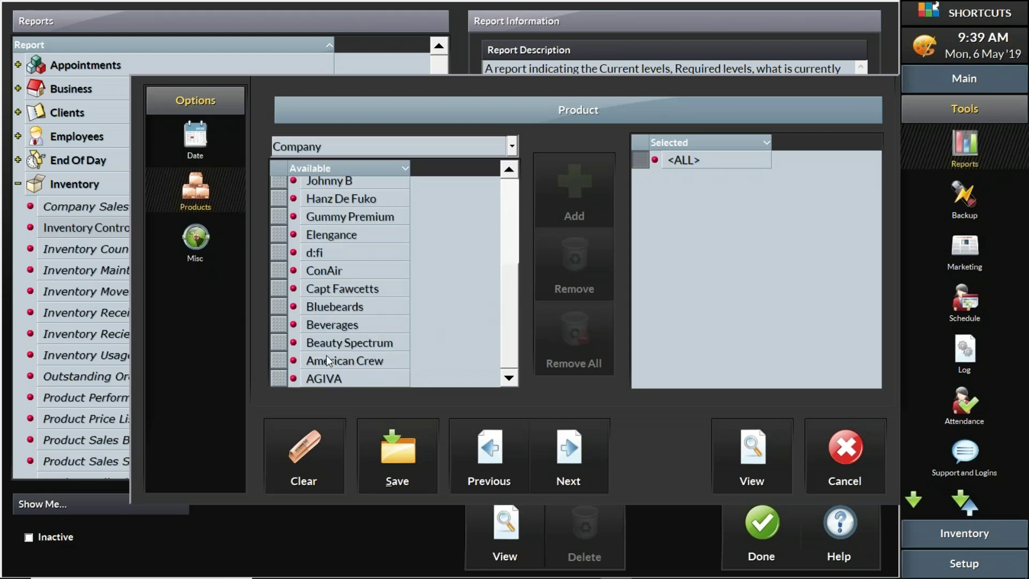
{"action": "left_click", "coordinate": [276, 362]}
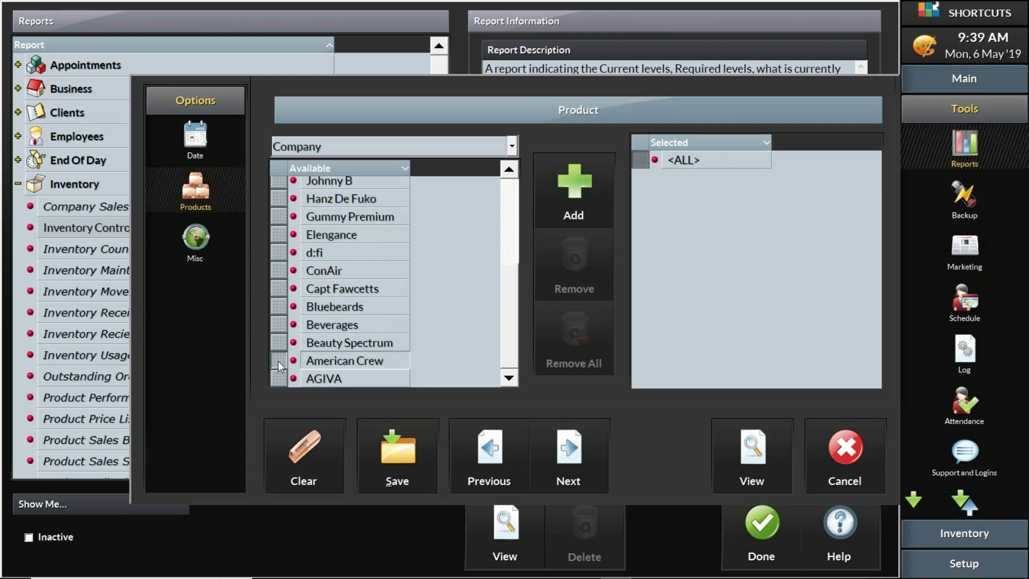
{"action": "left_click", "coordinate": [578, 192]}
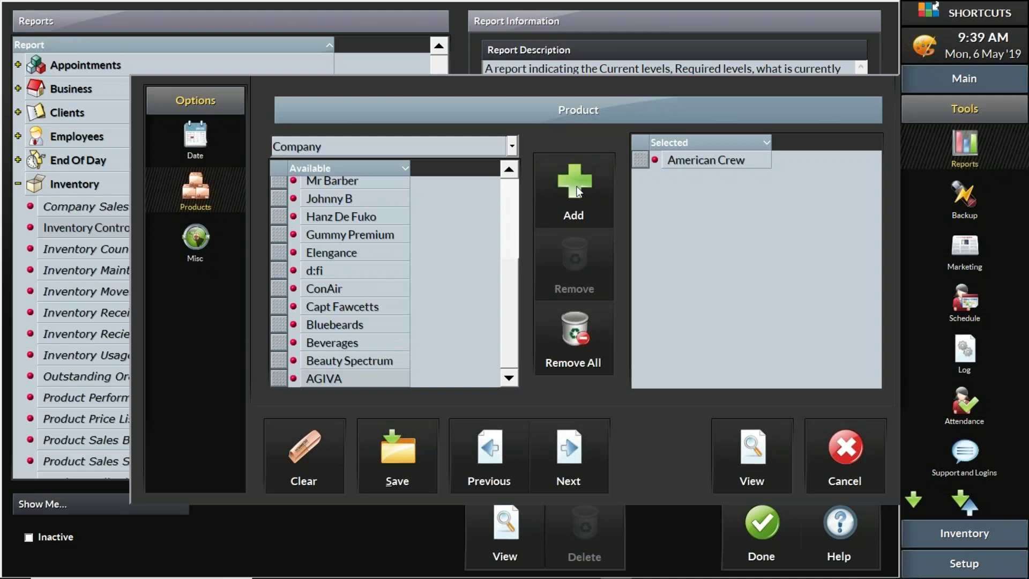
{"action": "left_click", "coordinate": [729, 464]}
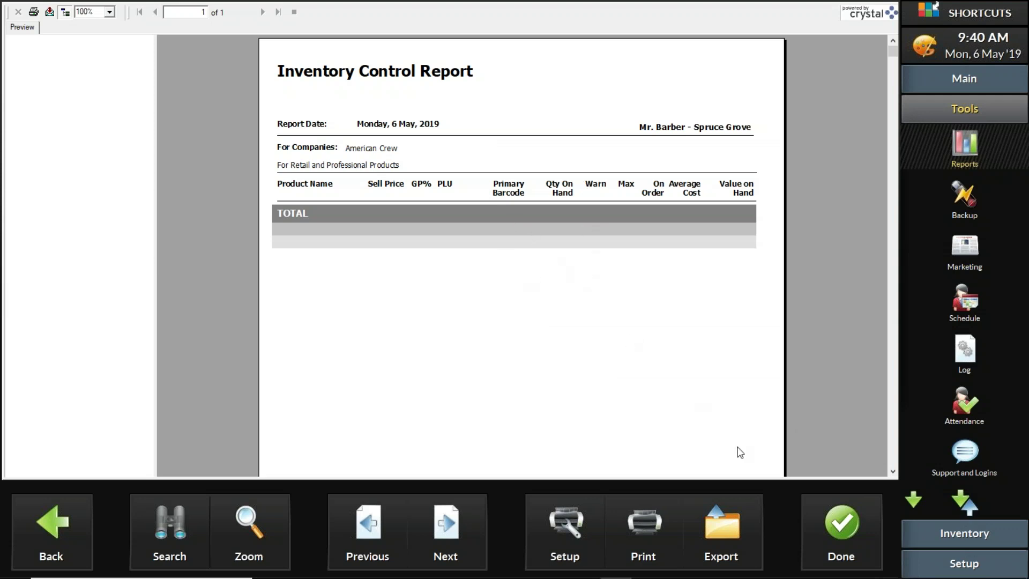
{"action": "left_click", "coordinate": [848, 542]}
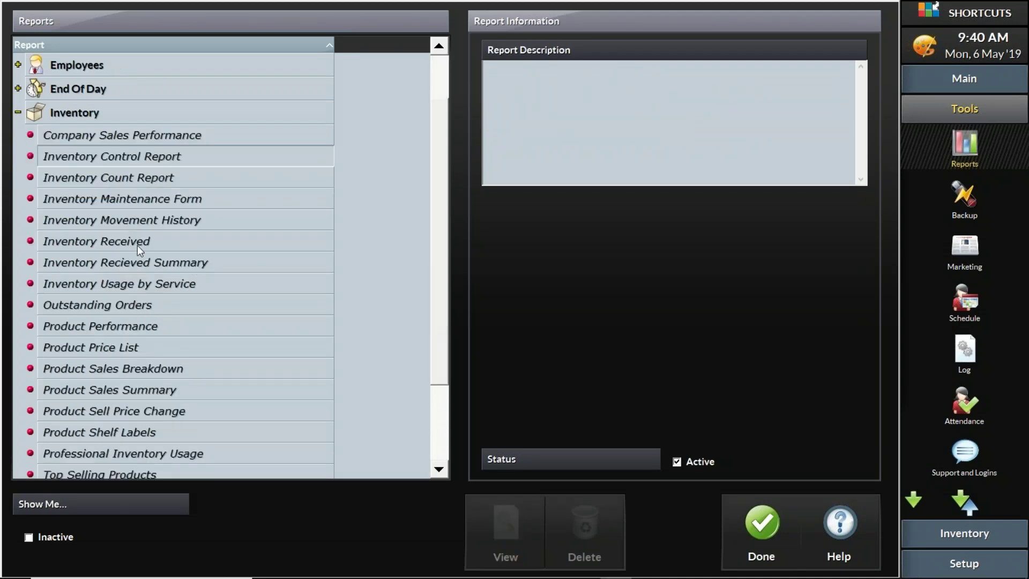
- View the Inventory Maintenance Form report and close it
{"action": "left_click", "coordinate": [134, 200]}
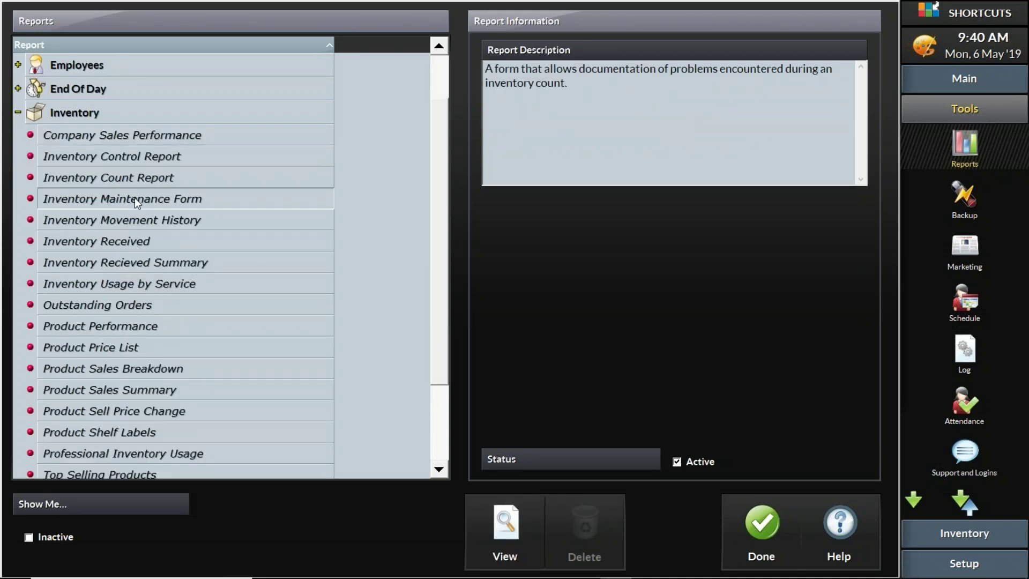
{"action": "left_click", "coordinate": [498, 507]}
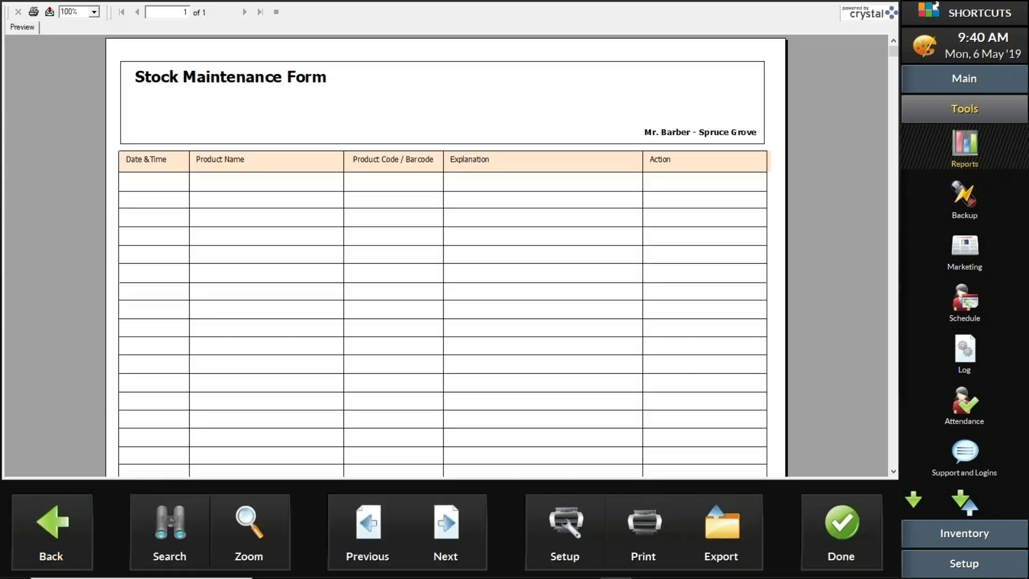
{"action": "left_click", "coordinate": [821, 519]}
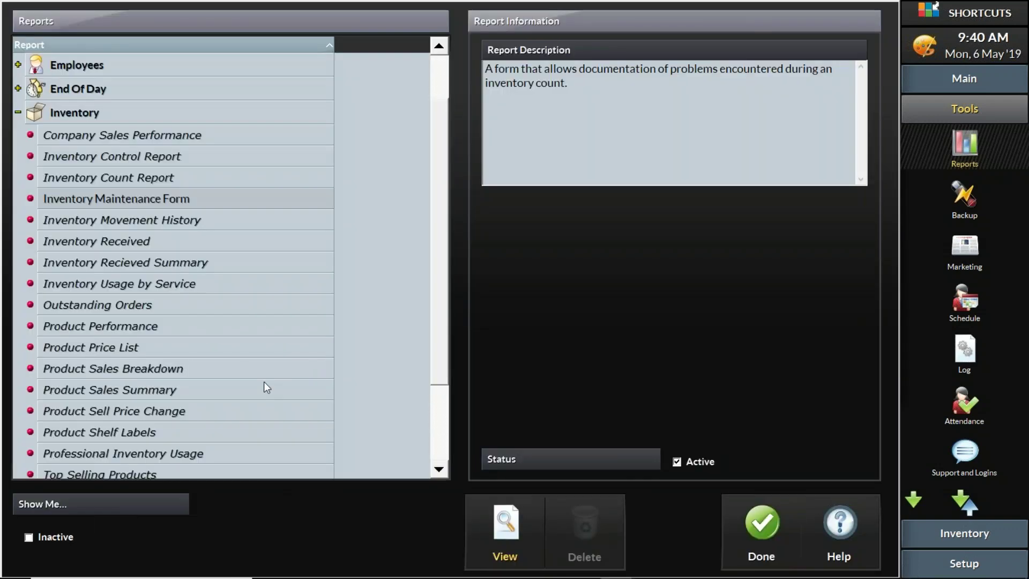
- Review the product options of the Product Performance report, cancel it without running it, and leave the reports
{"action": "left_click", "coordinate": [121, 331]}
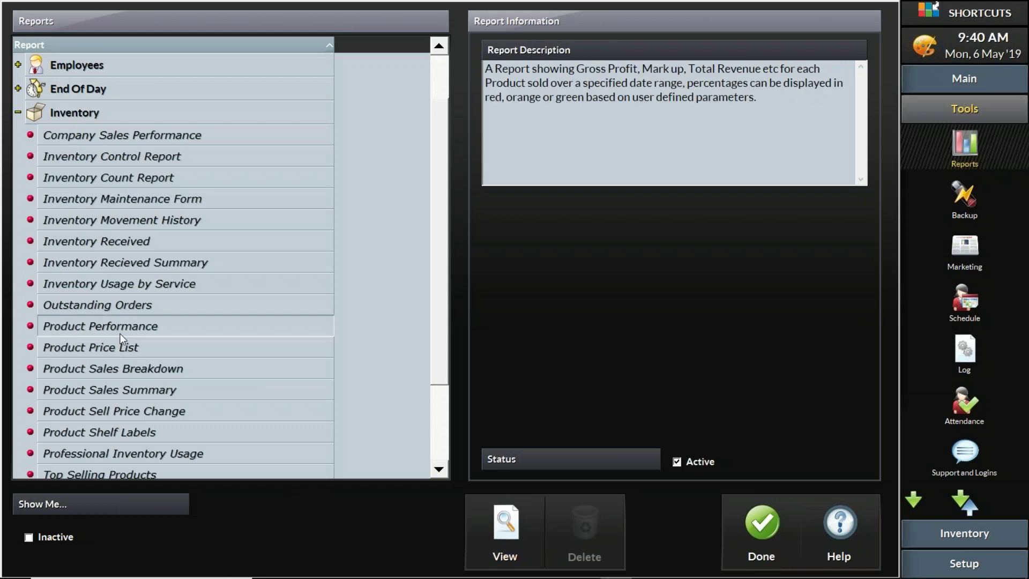
{"action": "left_click", "coordinate": [512, 530]}
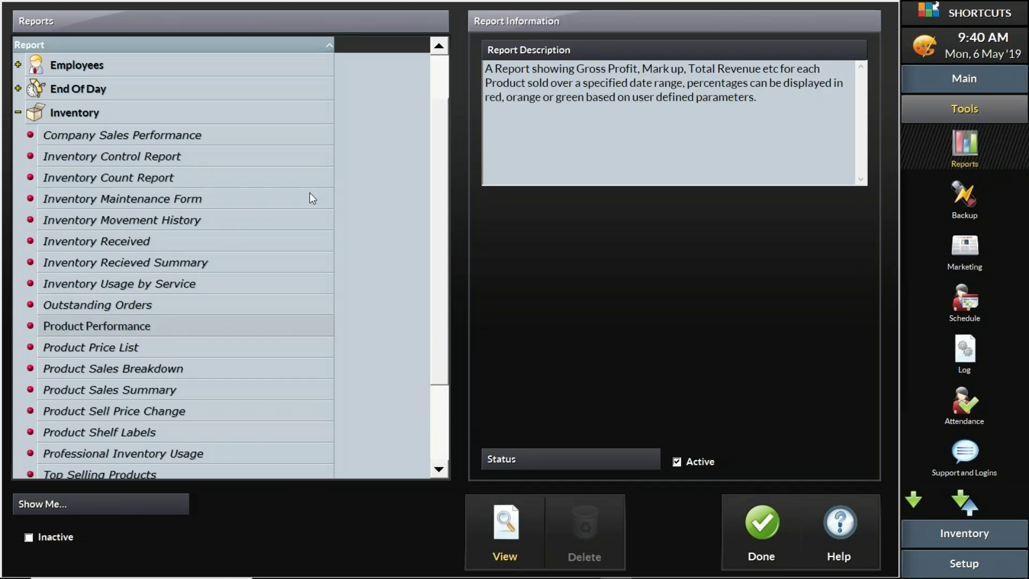
{"action": "left_click", "coordinate": [195, 192]}
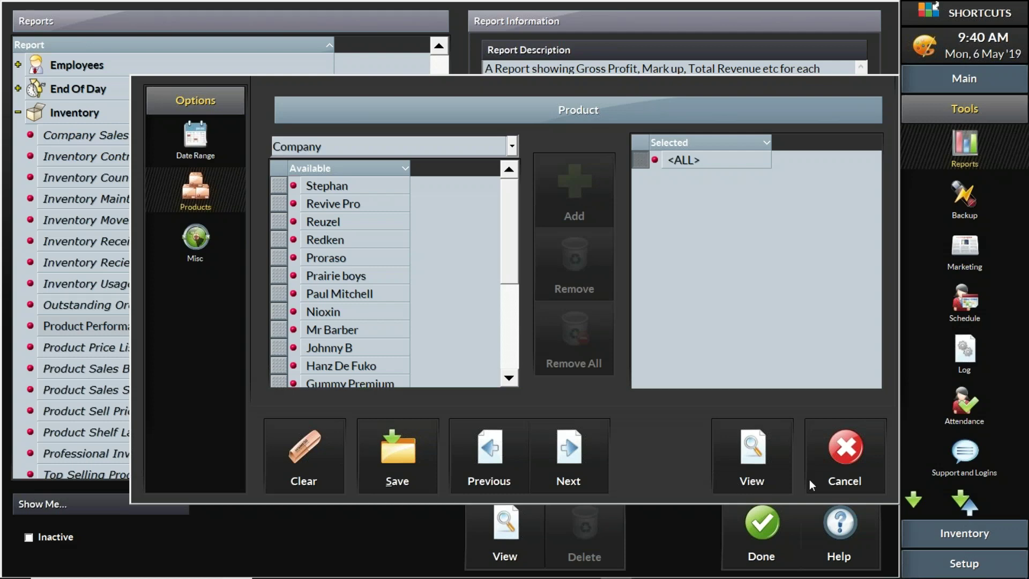
{"action": "left_click", "coordinate": [826, 474]}
{"action": "left_click", "coordinate": [760, 524]}
{"action": "left_click", "coordinate": [839, 516]}
{"action": "left_click", "coordinate": [828, 526]}
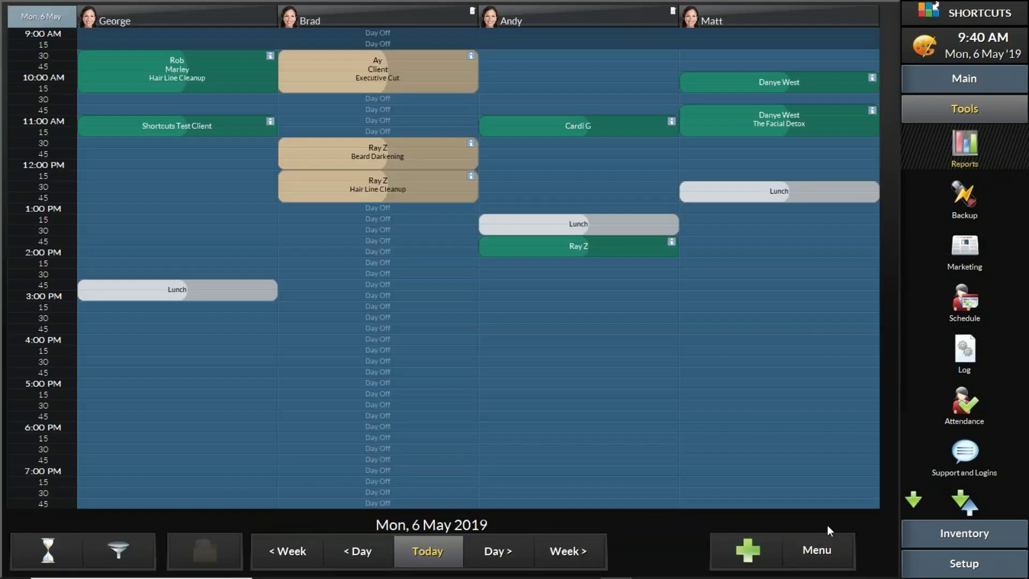
- Examine the current stock levels of the products in Johnny B's Style line, and close the inventory product list
{"action": "left_click", "coordinate": [974, 538]}
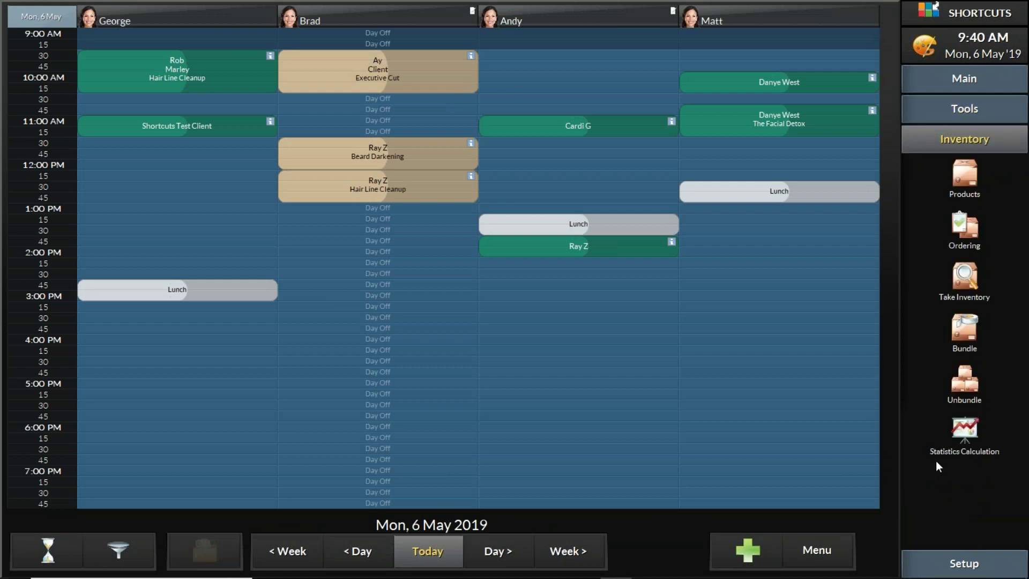
{"action": "left_click", "coordinate": [961, 179]}
{"action": "left_click", "coordinate": [30, 131]}
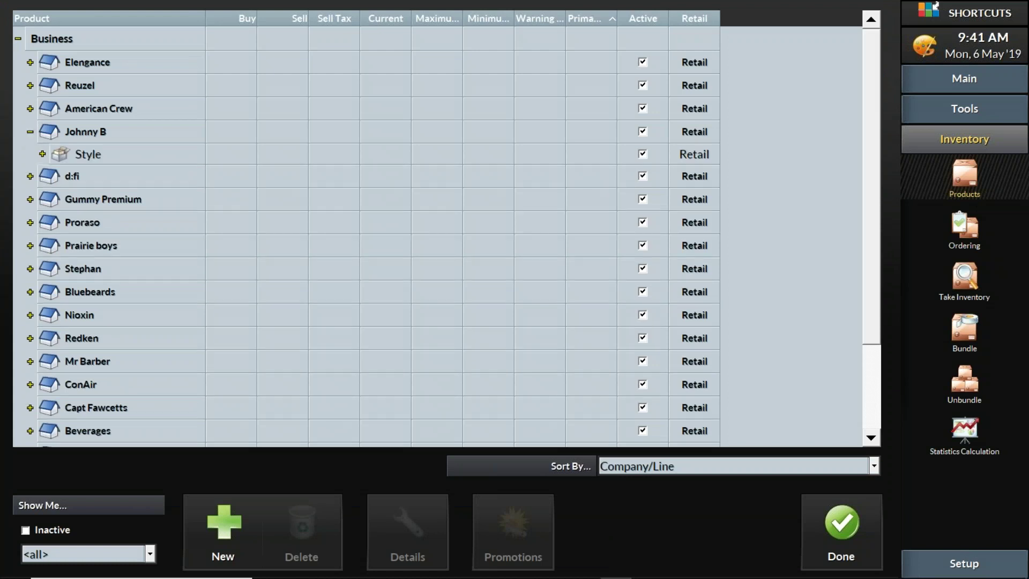
{"action": "left_click", "coordinate": [43, 154]}
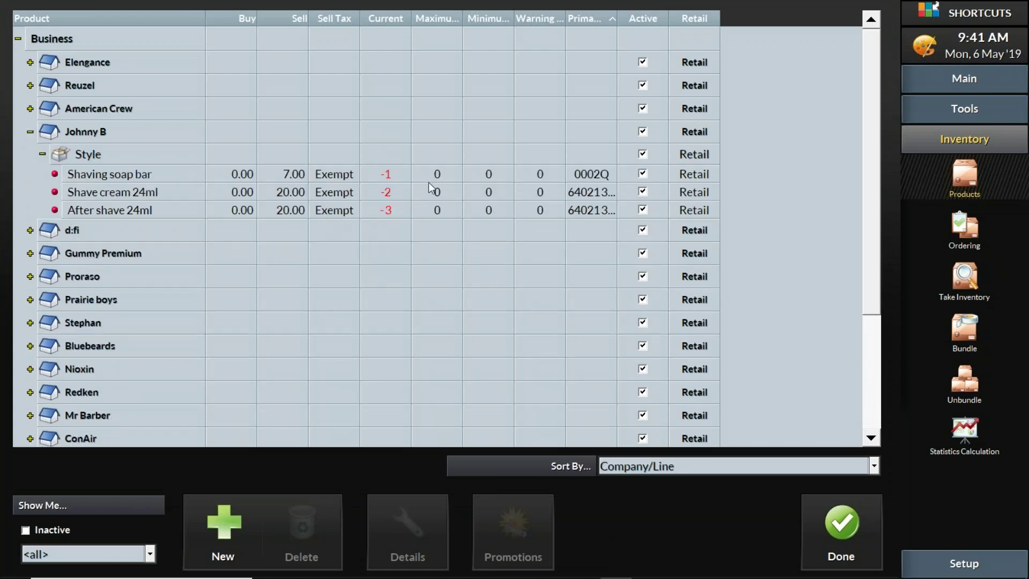
{"action": "left_click", "coordinate": [395, 176]}
{"action": "left_click", "coordinate": [390, 177]}
{"action": "left_click", "coordinate": [389, 193]}
{"action": "left_click", "coordinate": [389, 210]}
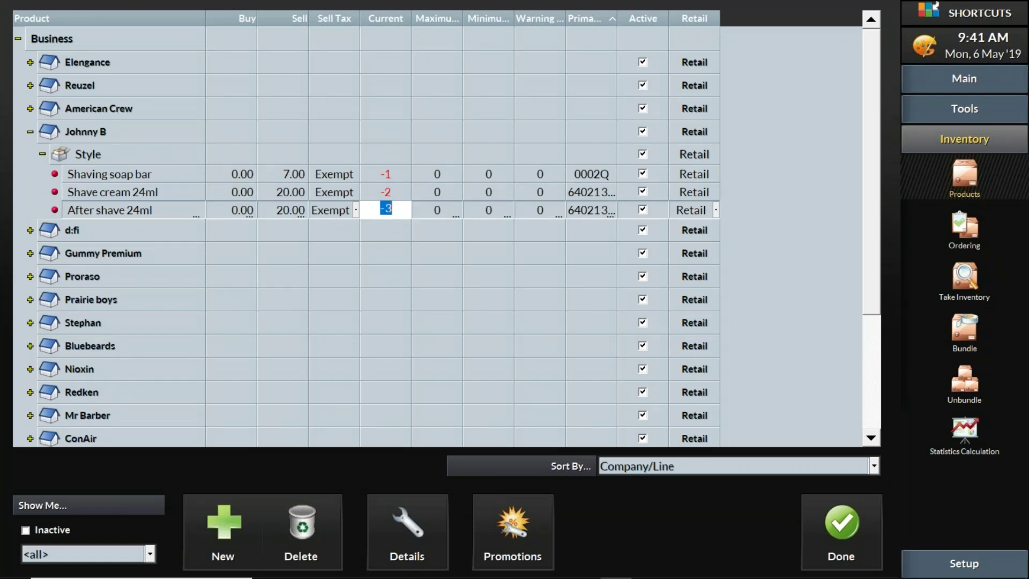
{"action": "left_click", "coordinate": [861, 533]}
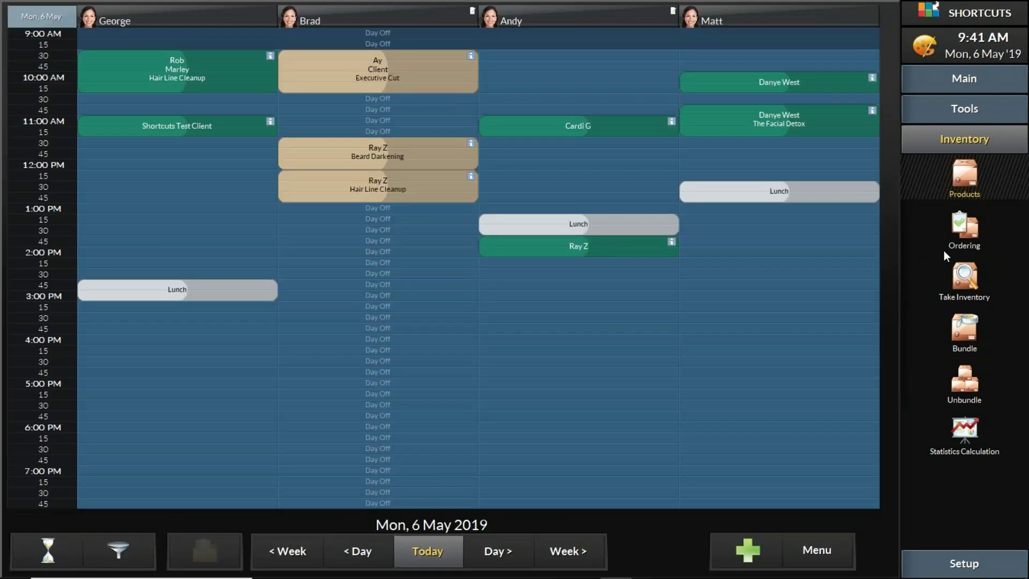
- Open inventory ordering and choose IBS as the supplier
{"action": "left_click", "coordinate": [969, 229]}
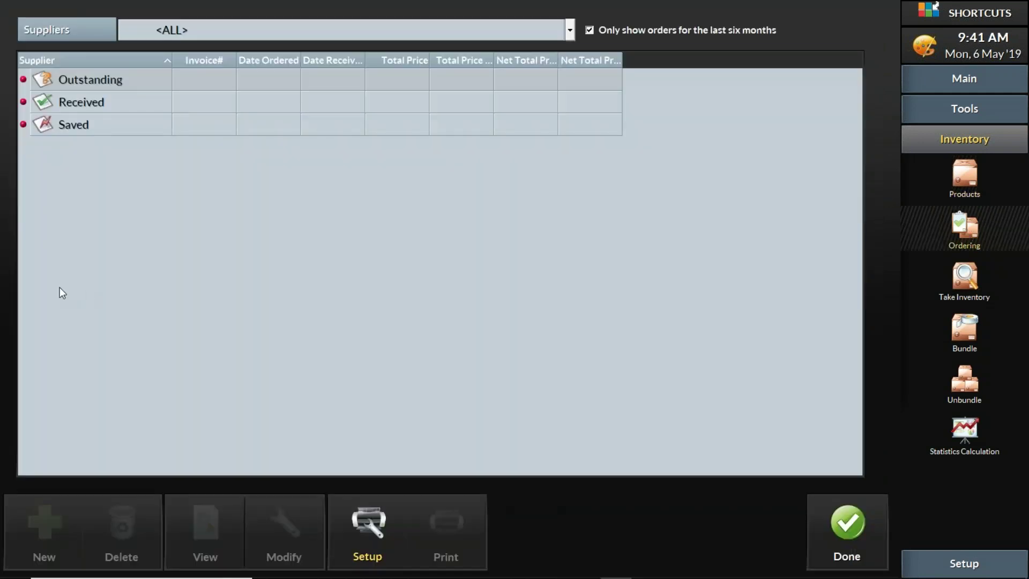
{"action": "left_click", "coordinate": [216, 291]}
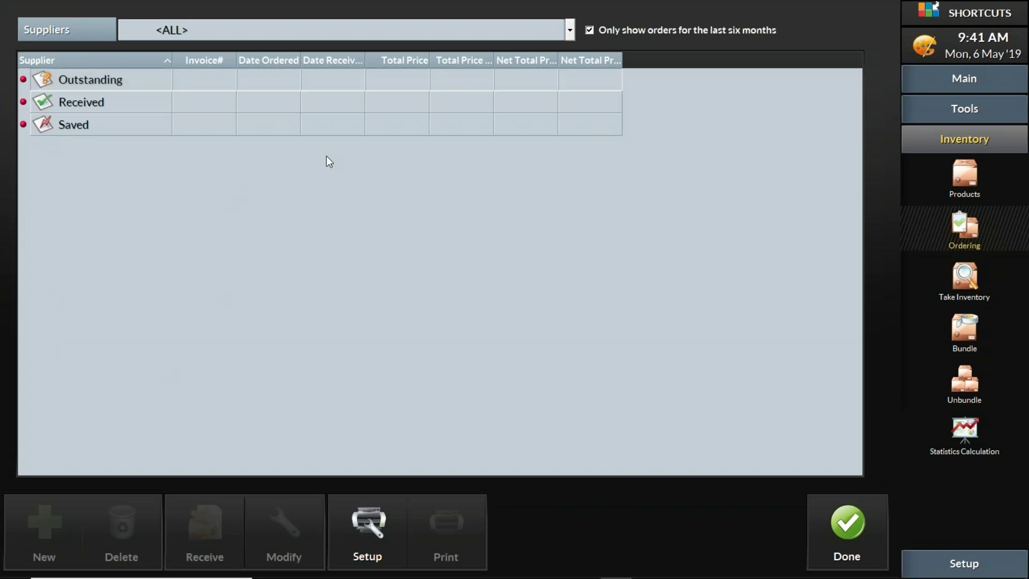
{"action": "left_click", "coordinate": [570, 31]}
{"action": "left_click", "coordinate": [570, 30]}
{"action": "left_click", "coordinate": [570, 30]}
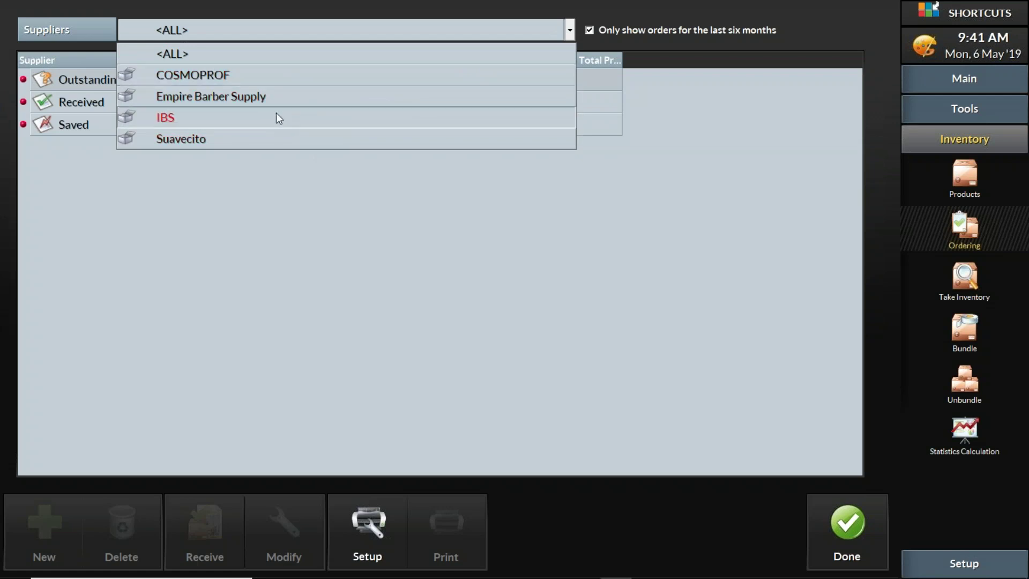
{"action": "left_click", "coordinate": [246, 119]}
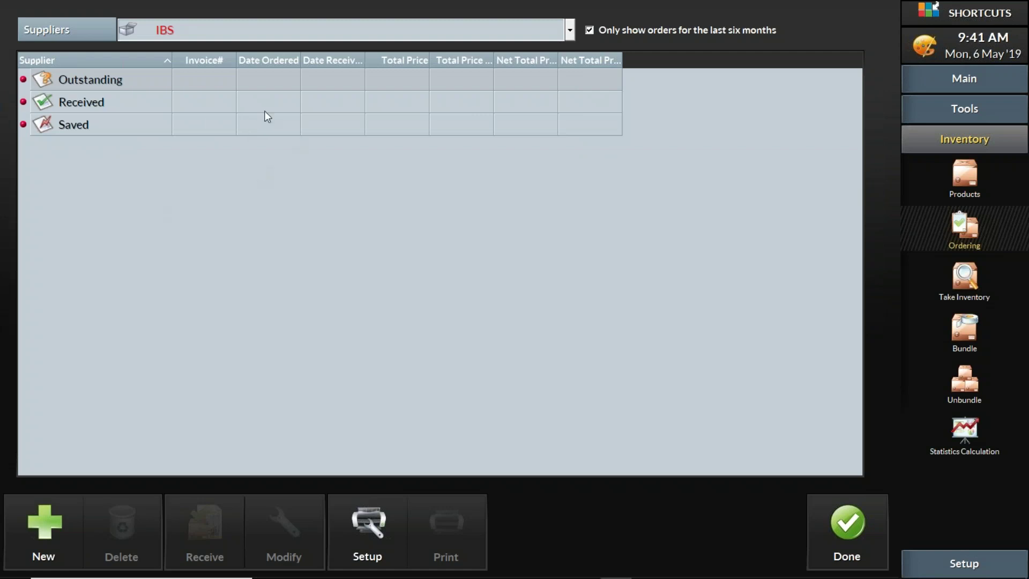
- Create a new IBS order despite the outdated reorder statistics, and set its order type to Standard [All]
{"action": "left_click", "coordinate": [43, 531]}
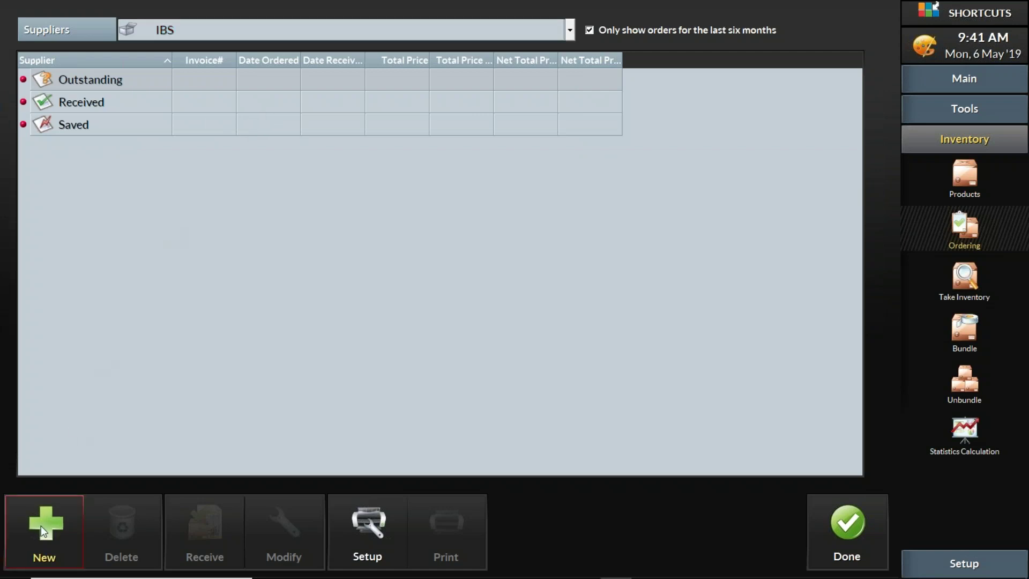
{"action": "left_click", "coordinate": [39, 544]}
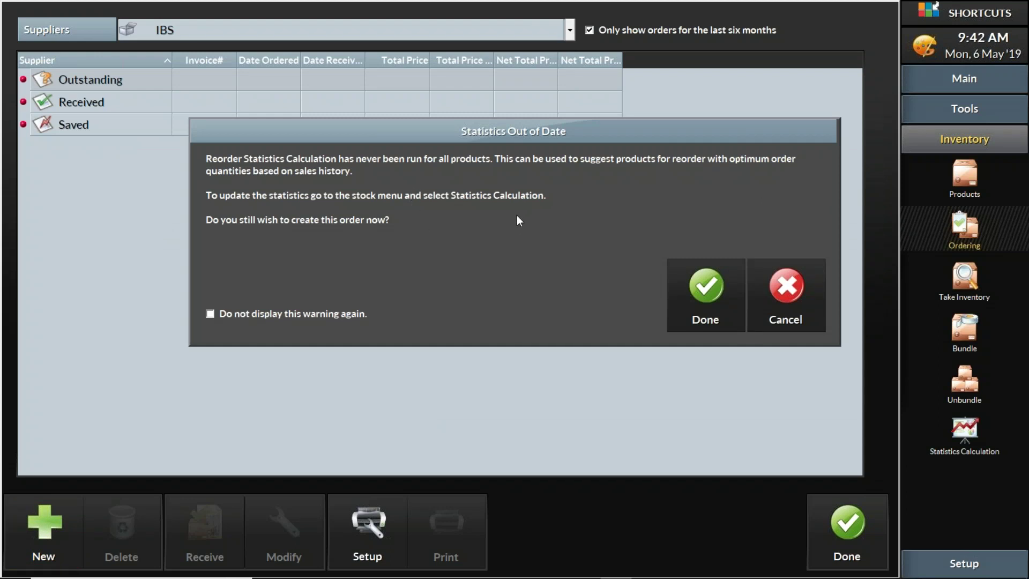
{"action": "left_click", "coordinate": [690, 296]}
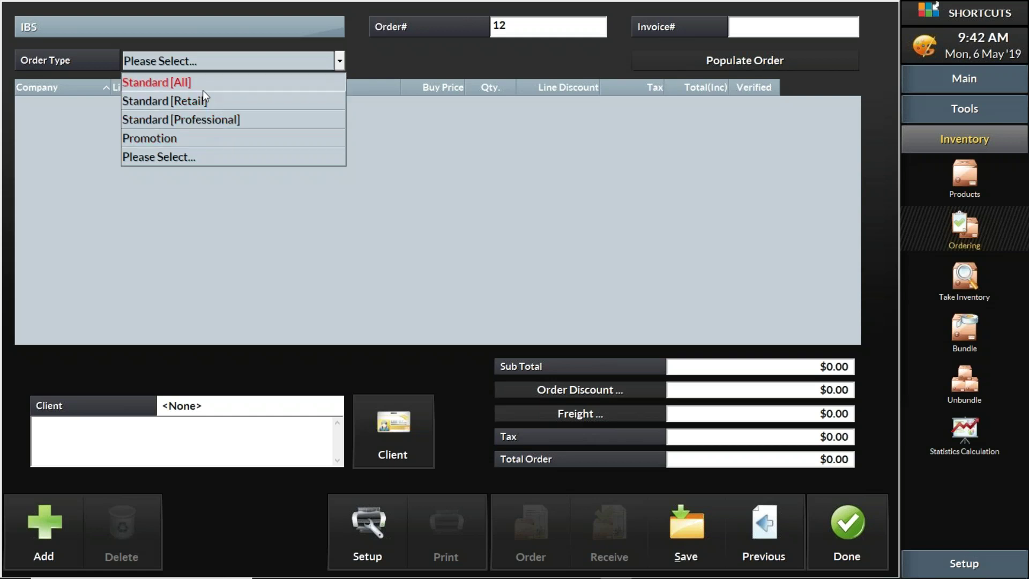
{"action": "left_click", "coordinate": [183, 82]}
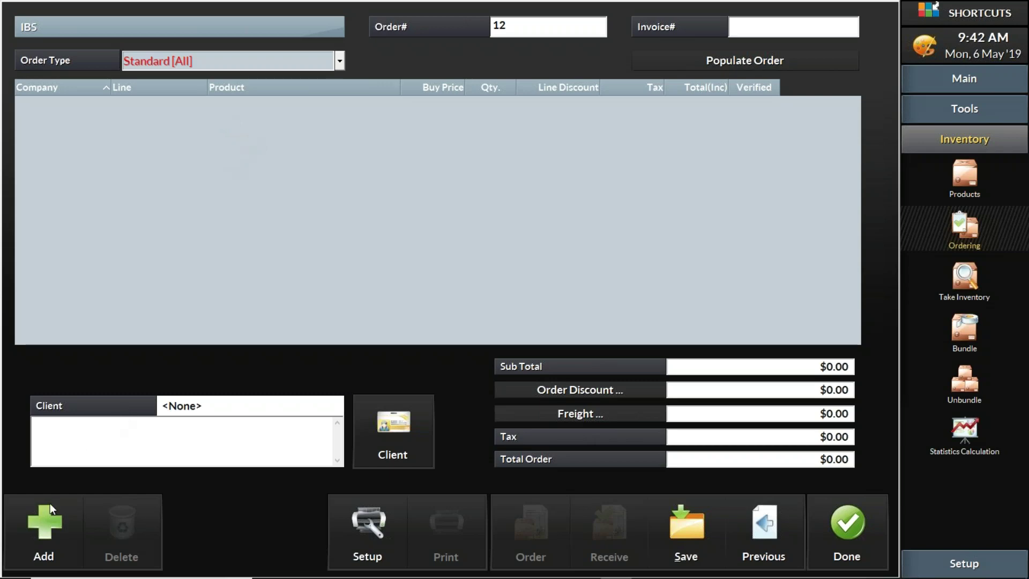
- Open product selection for the order and review the products supplied by IBS and COSMOPROF
{"action": "left_click", "coordinate": [44, 533]}
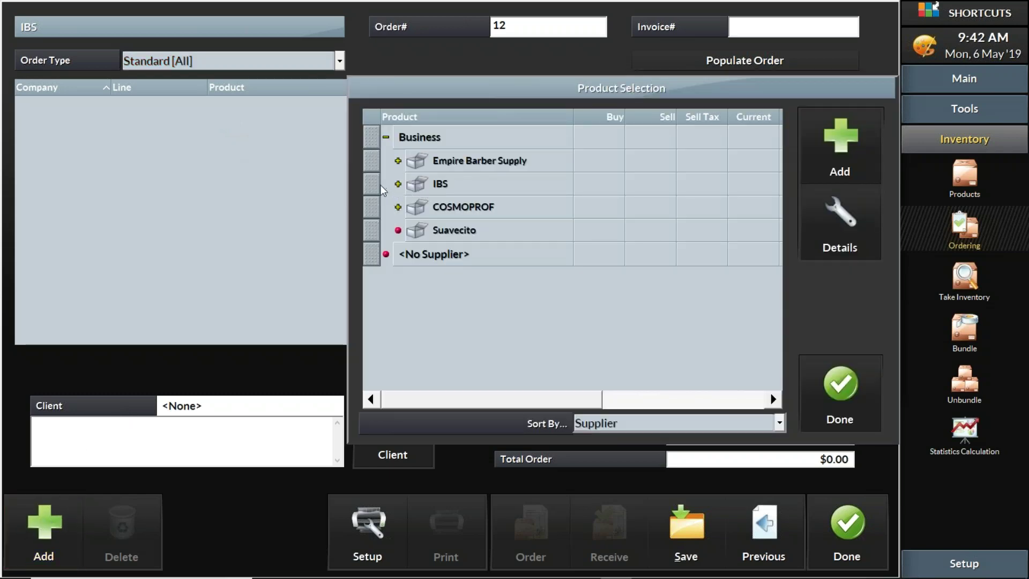
{"action": "left_click", "coordinate": [383, 189]}
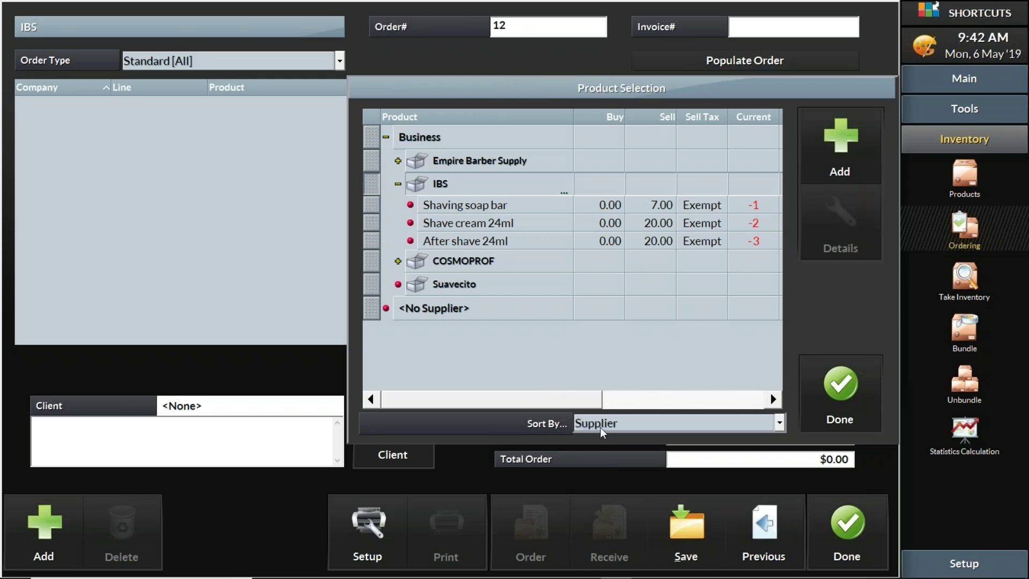
{"action": "left_click", "coordinate": [398, 184]}
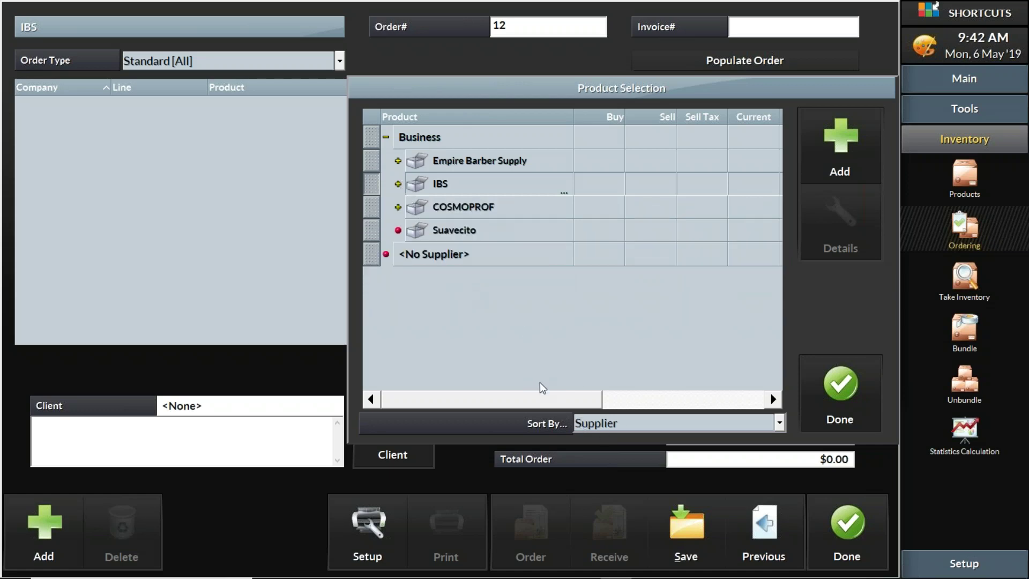
{"action": "left_click", "coordinate": [397, 207]}
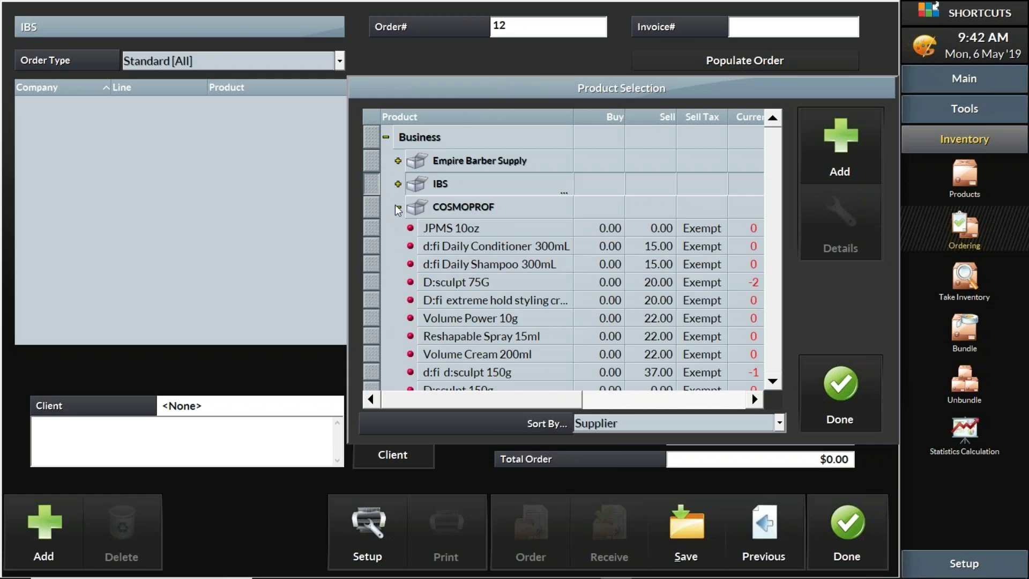
{"action": "left_click", "coordinate": [398, 207]}
- Sort the product selection by Company/Line and add all Johnny B products to the IBS order
{"action": "left_click", "coordinate": [599, 427]}
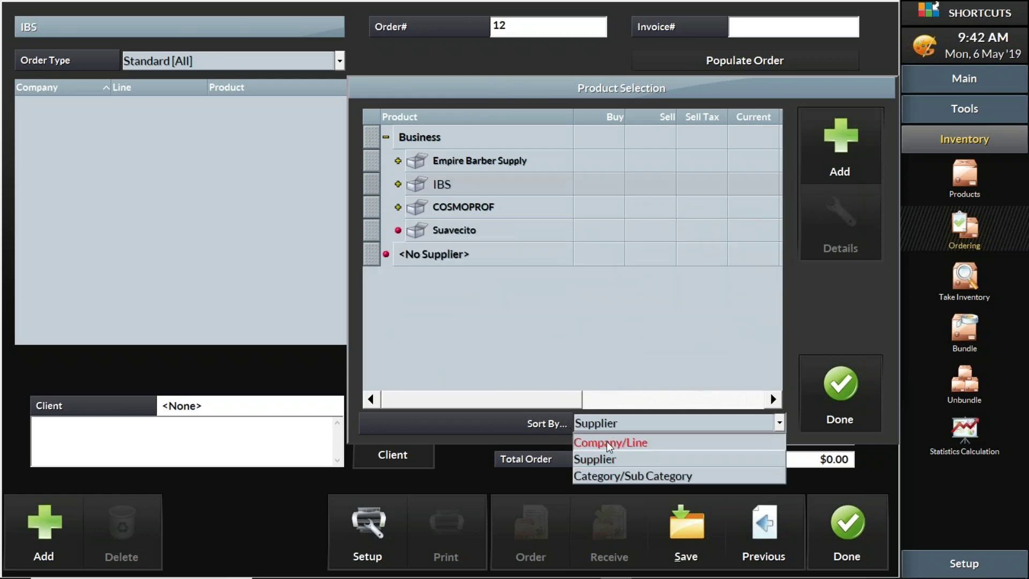
{"action": "left_click", "coordinate": [607, 442]}
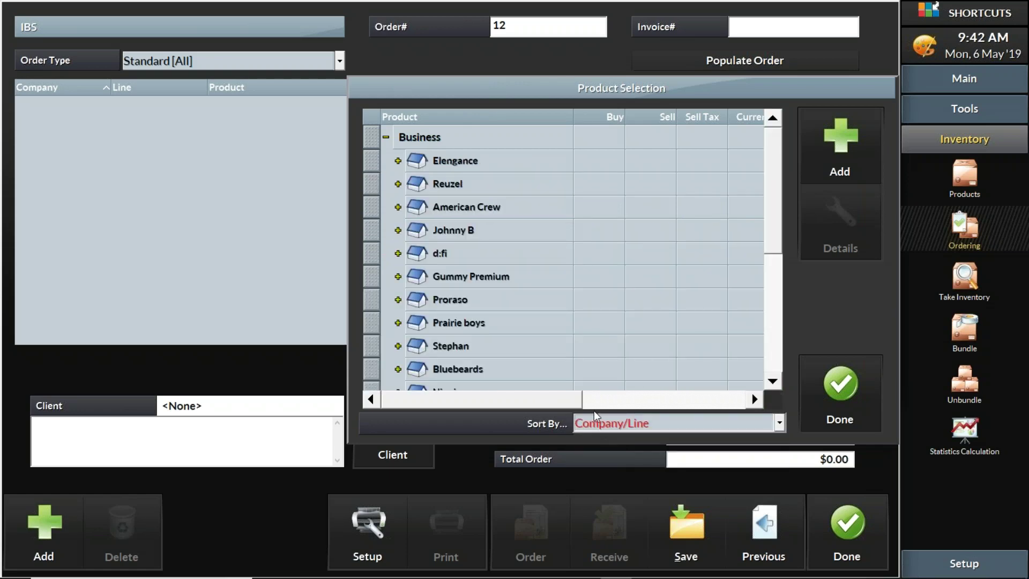
{"action": "left_click", "coordinate": [398, 230]}
{"action": "left_click", "coordinate": [378, 236]}
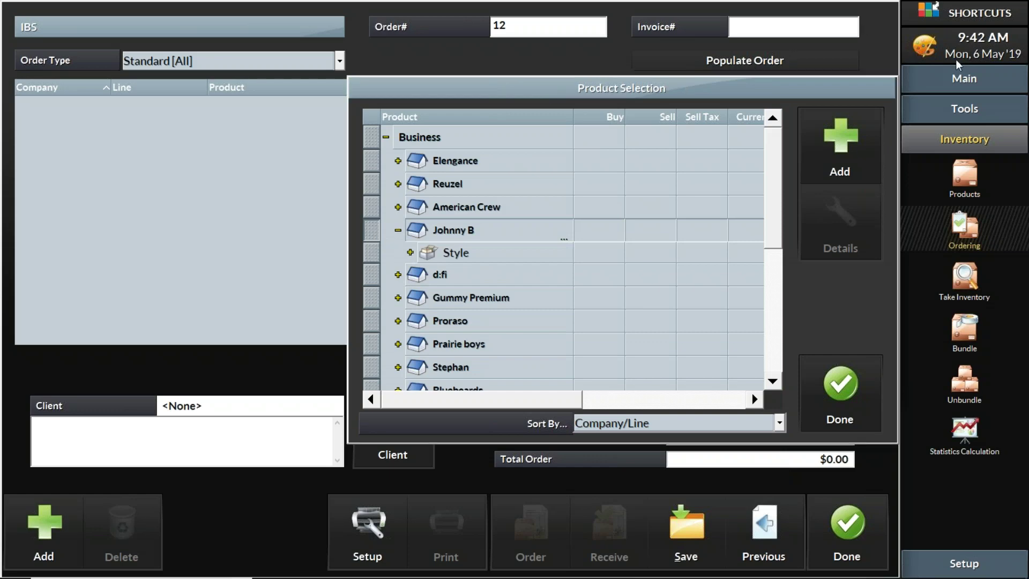
{"action": "left_click", "coordinate": [811, 180]}
{"action": "left_click", "coordinate": [828, 388]}
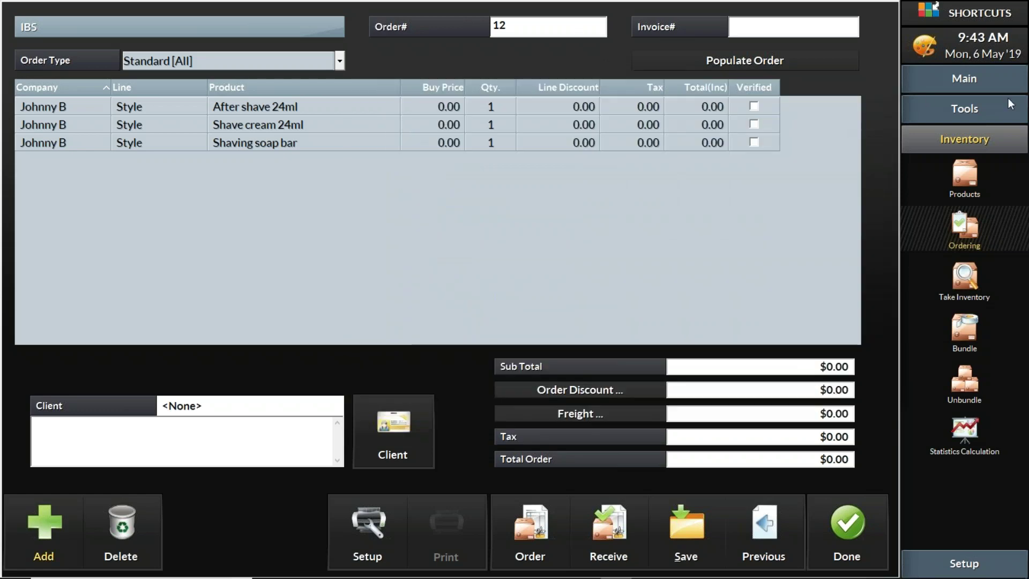
- Set the order quantities to 6 for After shave 24ml, 10 for Shave cream 24ml and 10 for Shaving soap bar
{"action": "left_click", "coordinate": [491, 108]}
{"action": "left_click", "coordinate": [491, 107]}
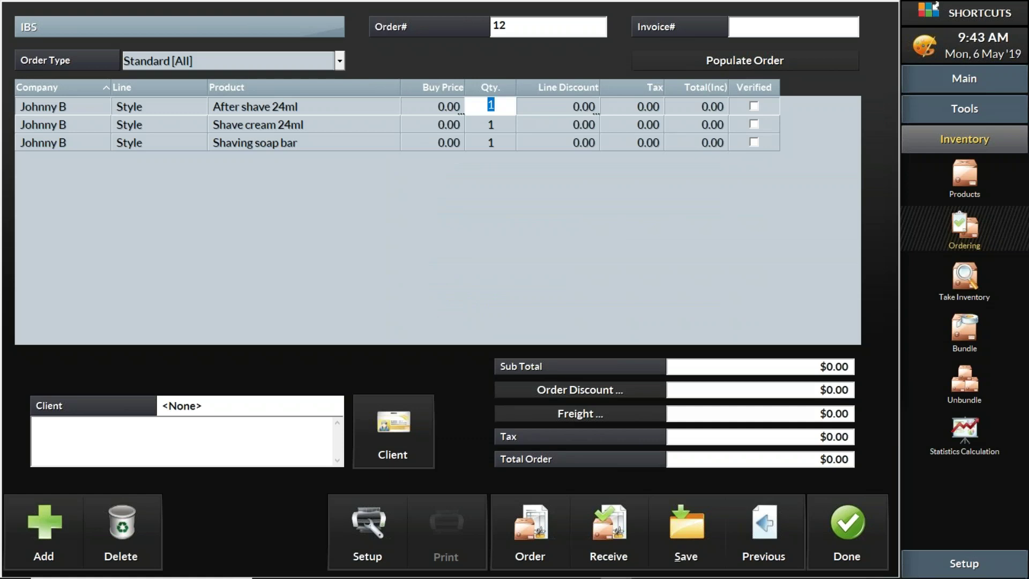
{"action": "type", "text": "6"}
{"action": "left_click", "coordinate": [485, 127]}
{"action": "left_click", "coordinate": [487, 127]}
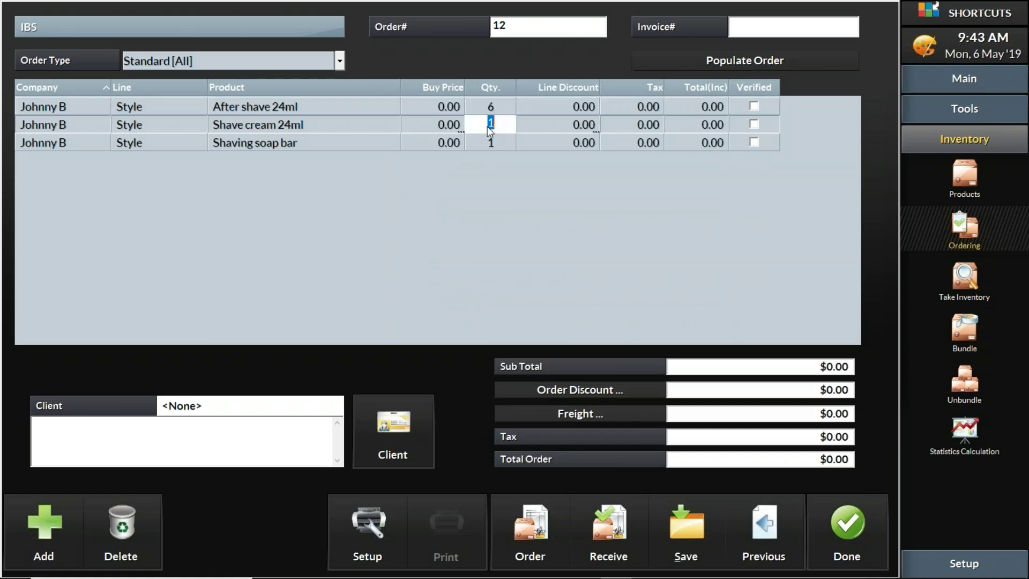
{"action": "type", "text": "10"}
{"action": "left_click", "coordinate": [500, 147]}
{"action": "left_click", "coordinate": [497, 147]}
{"action": "type", "text": "10"}
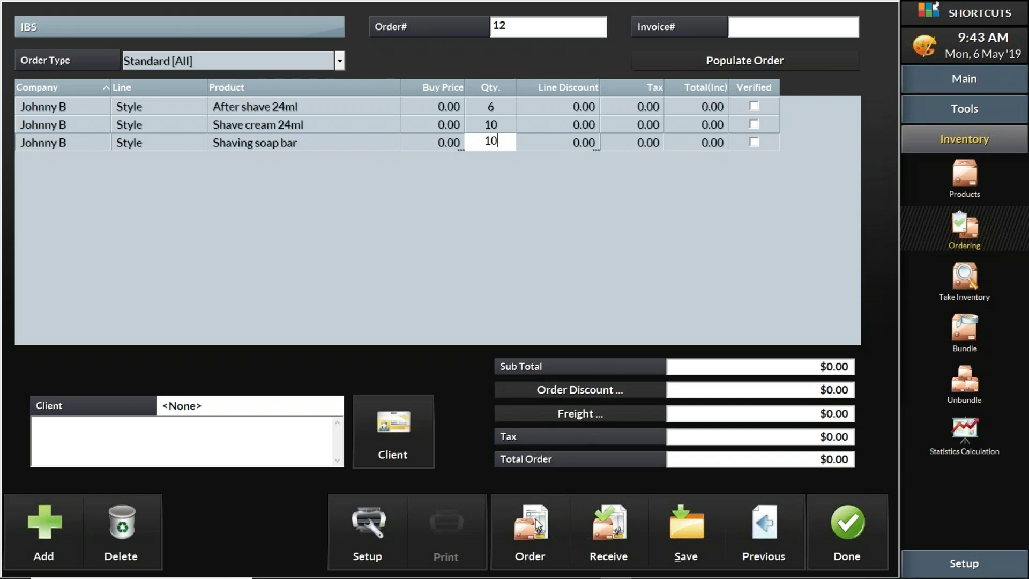
- Review the order's invoice number field, freight details and product quantities without changing them
{"action": "left_click", "coordinate": [752, 25]}
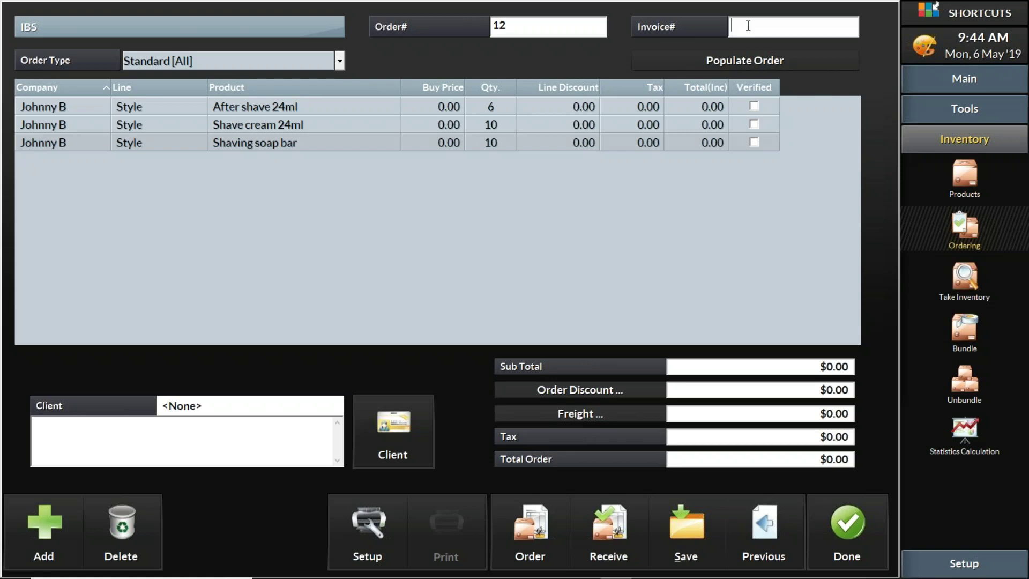
{"action": "left_click", "coordinate": [580, 416]}
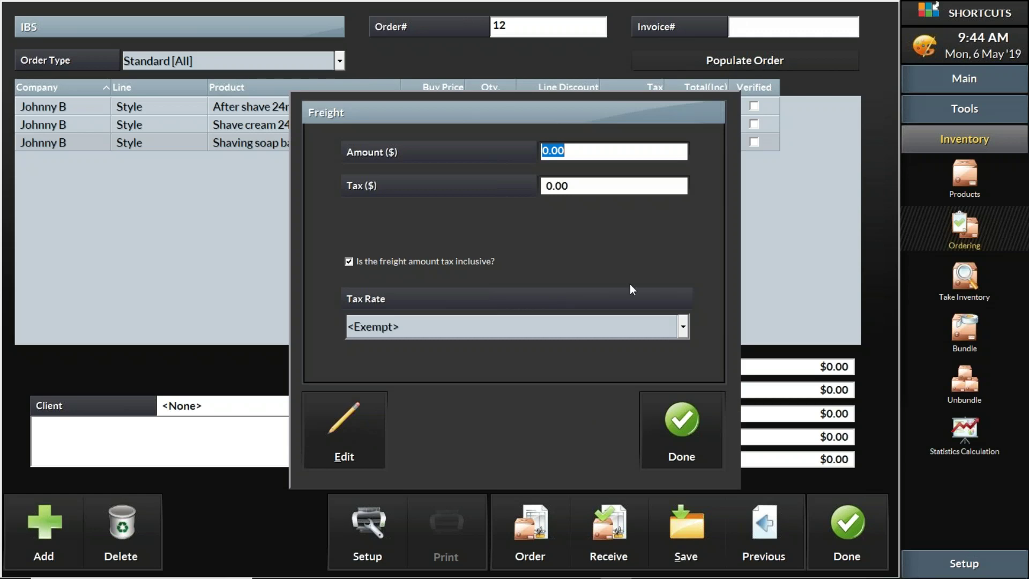
{"action": "left_click", "coordinate": [667, 437]}
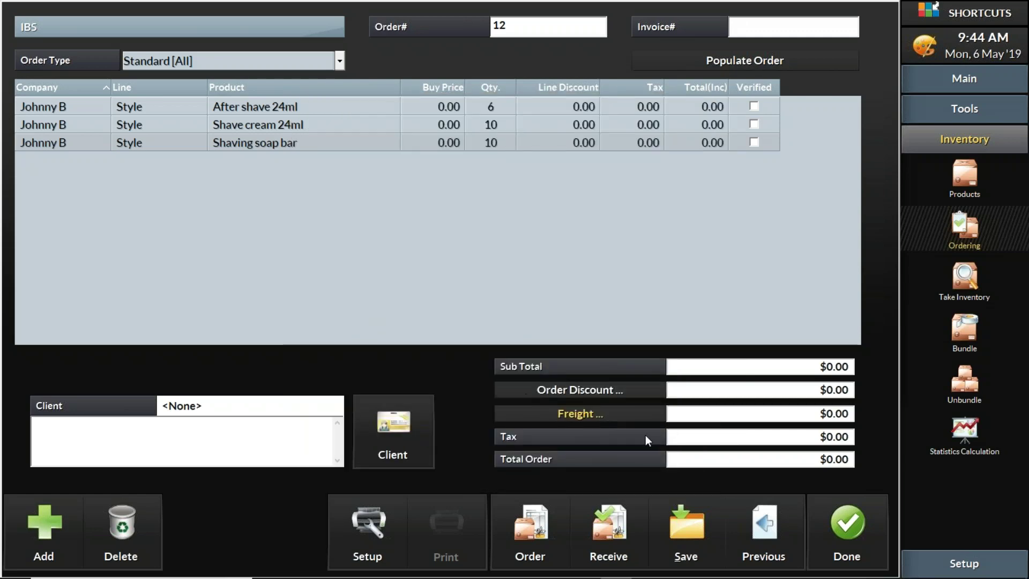
{"action": "left_click", "coordinate": [619, 515]}
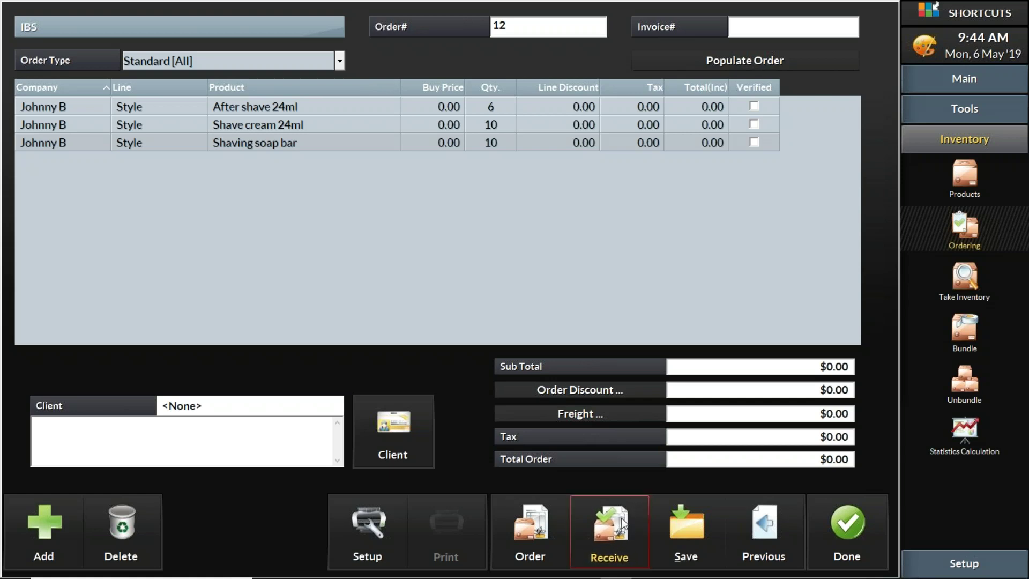
{"action": "left_click", "coordinate": [491, 107]}
{"action": "left_click", "coordinate": [493, 128]}
{"action": "left_click", "coordinate": [496, 141]}
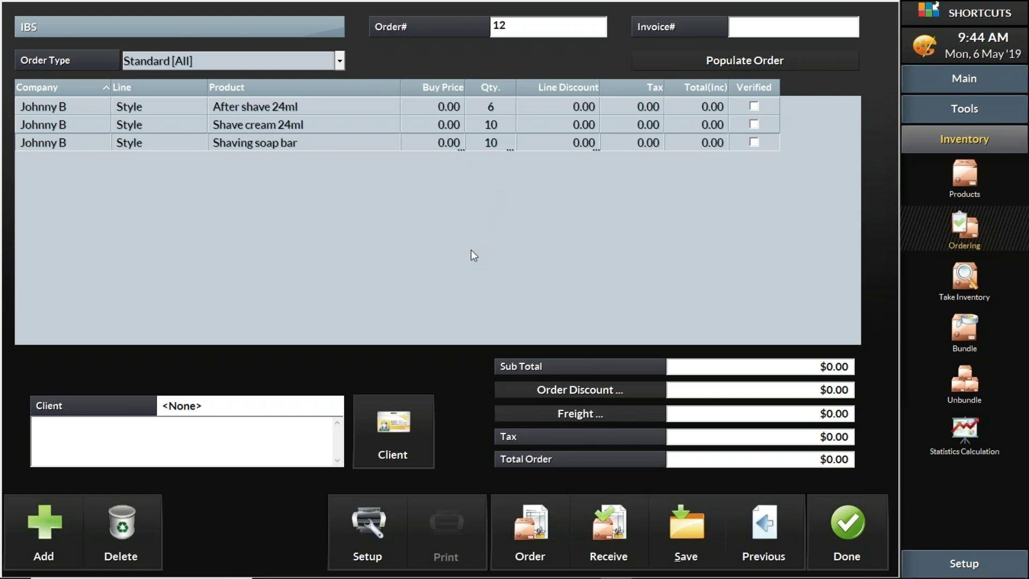
- Save the IBS order without placing it, and close the order
{"action": "left_click", "coordinate": [684, 521]}
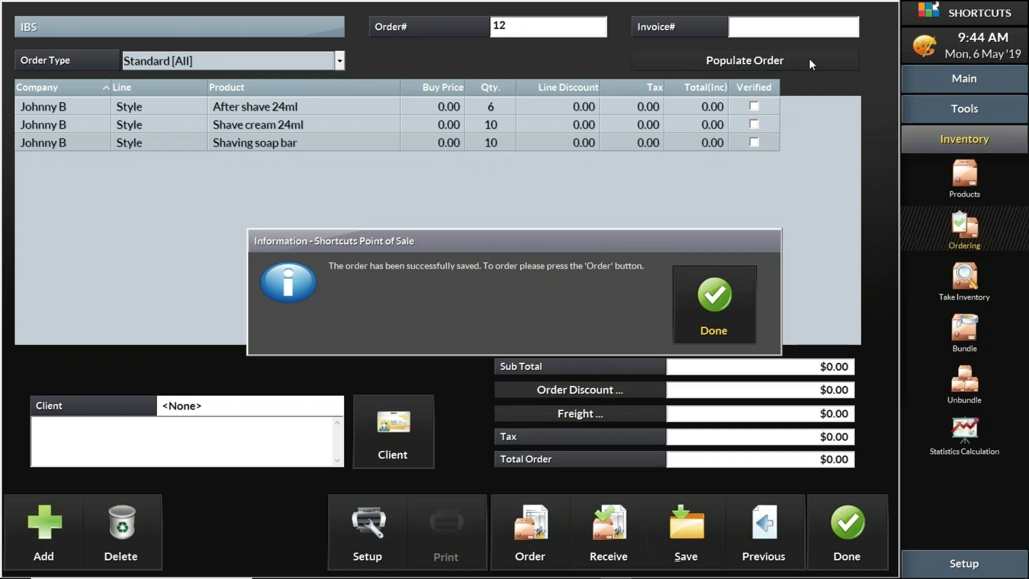
{"action": "left_click", "coordinate": [729, 307]}
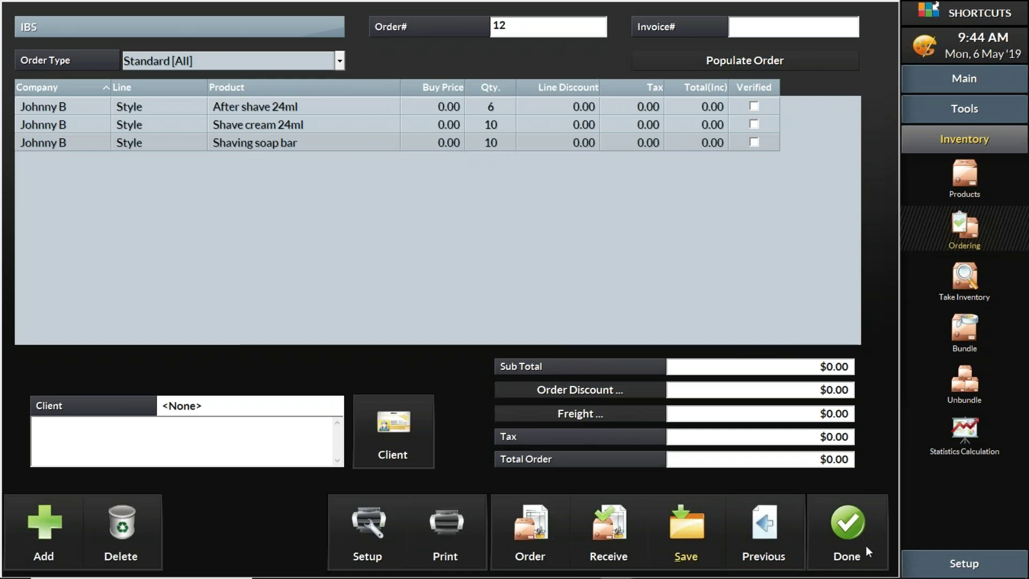
{"action": "left_click", "coordinate": [864, 545]}
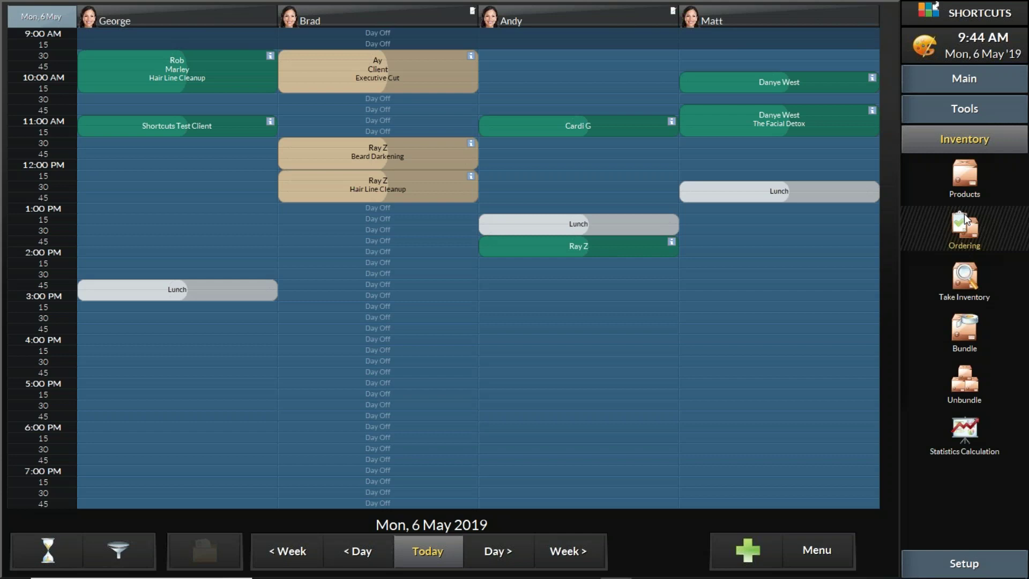
- Reopen the saved IBS order from inventory ordering, review its contents, and close it
{"action": "left_click", "coordinate": [959, 231]}
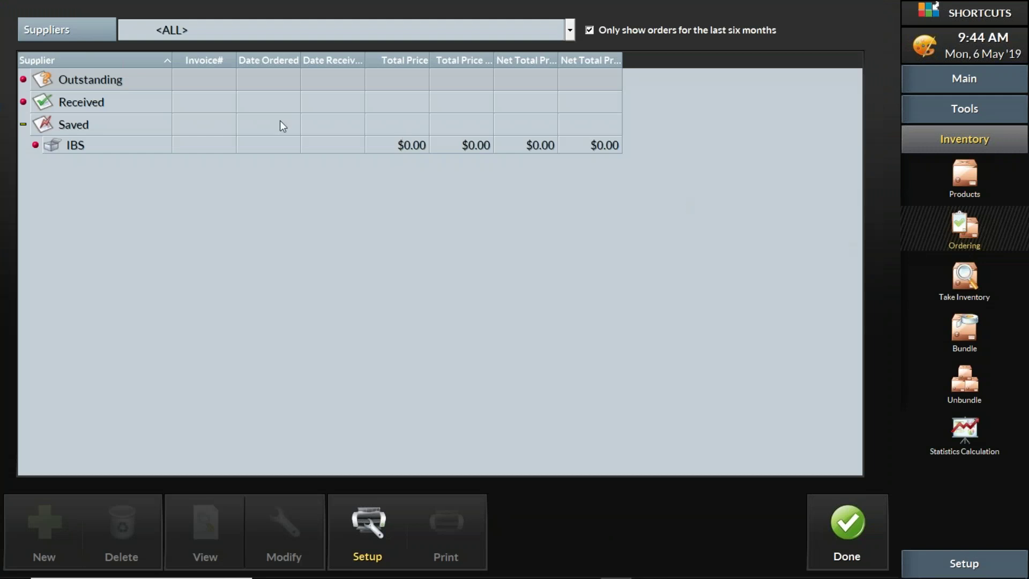
{"action": "left_click", "coordinate": [75, 146]}
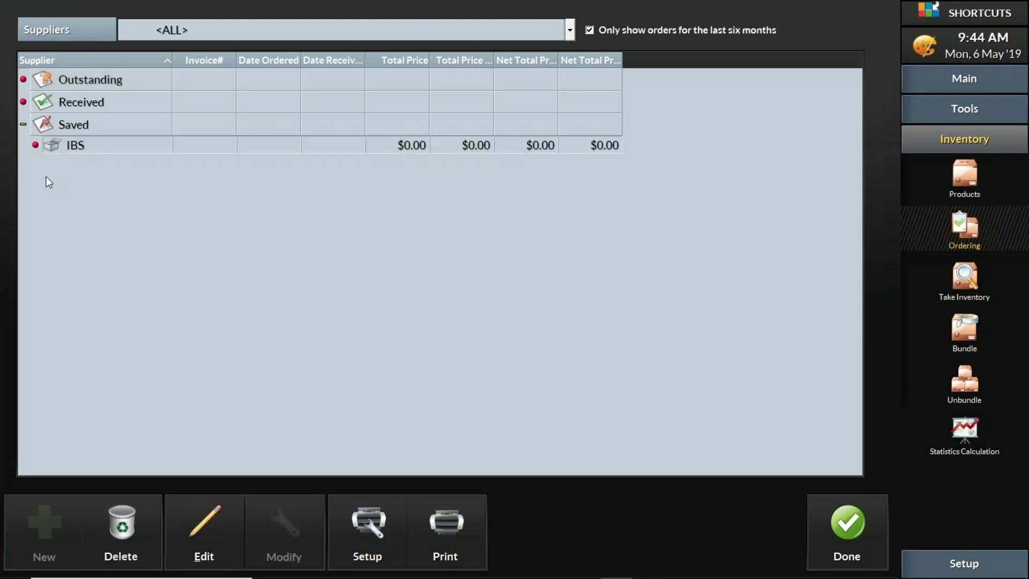
{"action": "left_click", "coordinate": [214, 526]}
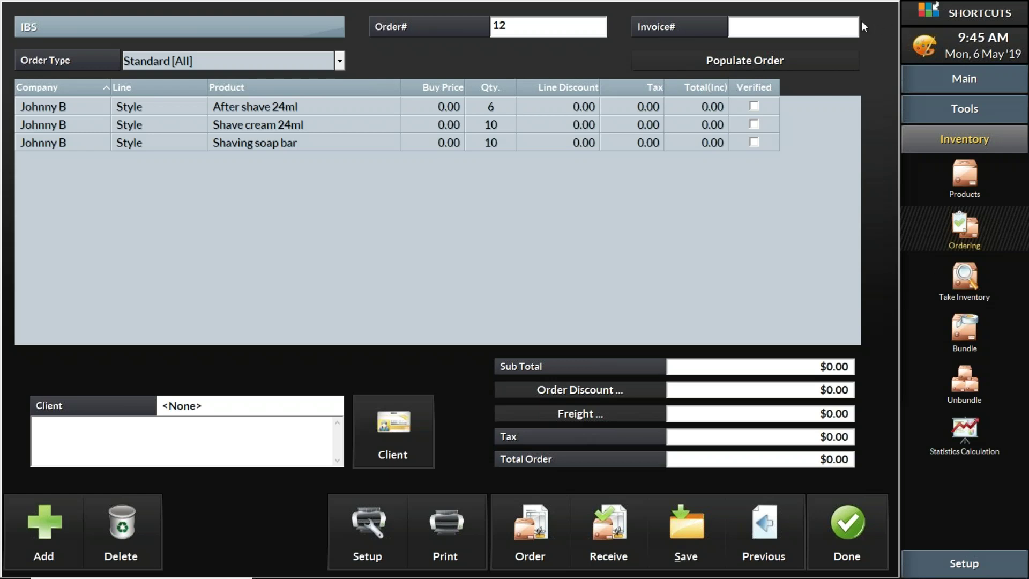
{"action": "left_click", "coordinate": [850, 521]}
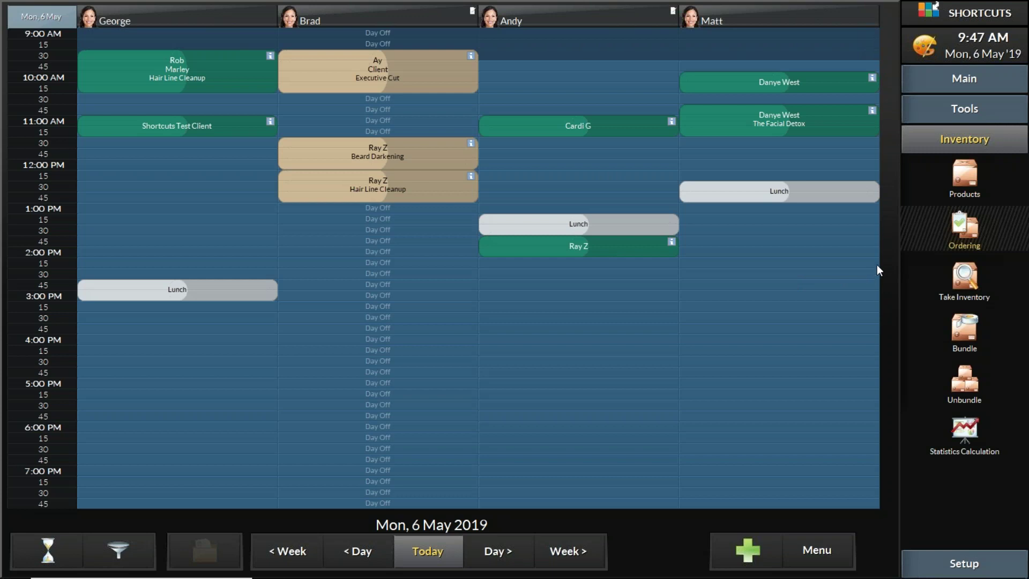
- View the reports list, and open the inventory product list at American Crew's Style line
{"action": "left_click", "coordinate": [1002, 114]}
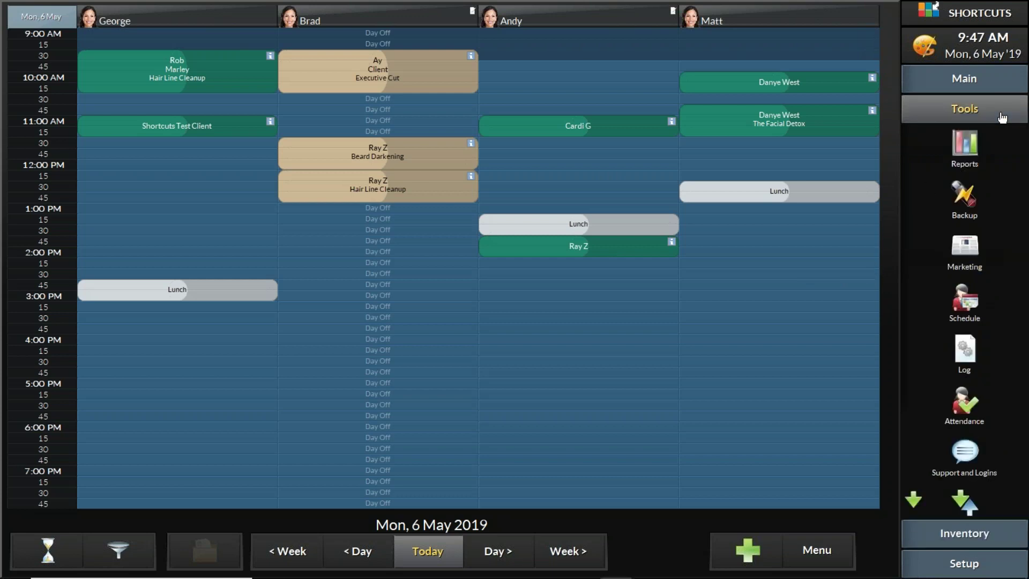
{"action": "left_click", "coordinate": [969, 144]}
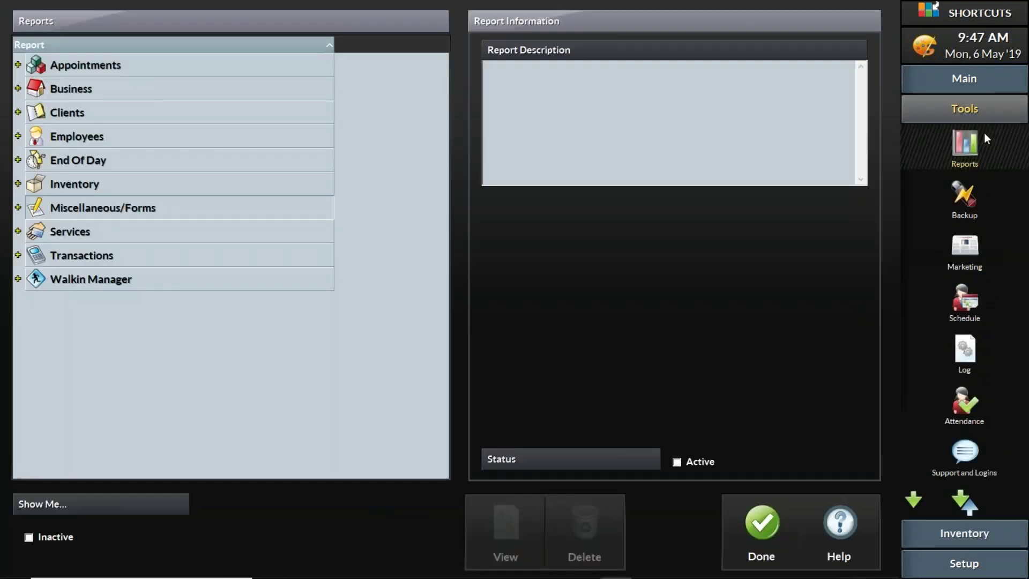
{"action": "left_click", "coordinate": [976, 534]}
{"action": "left_click", "coordinate": [971, 173]}
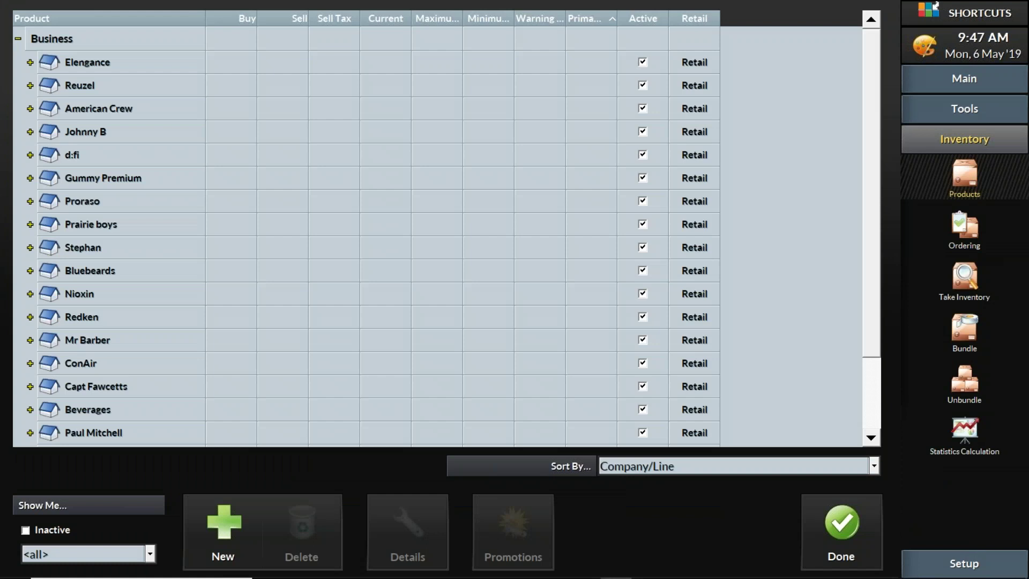
{"action": "left_click", "coordinate": [30, 109]}
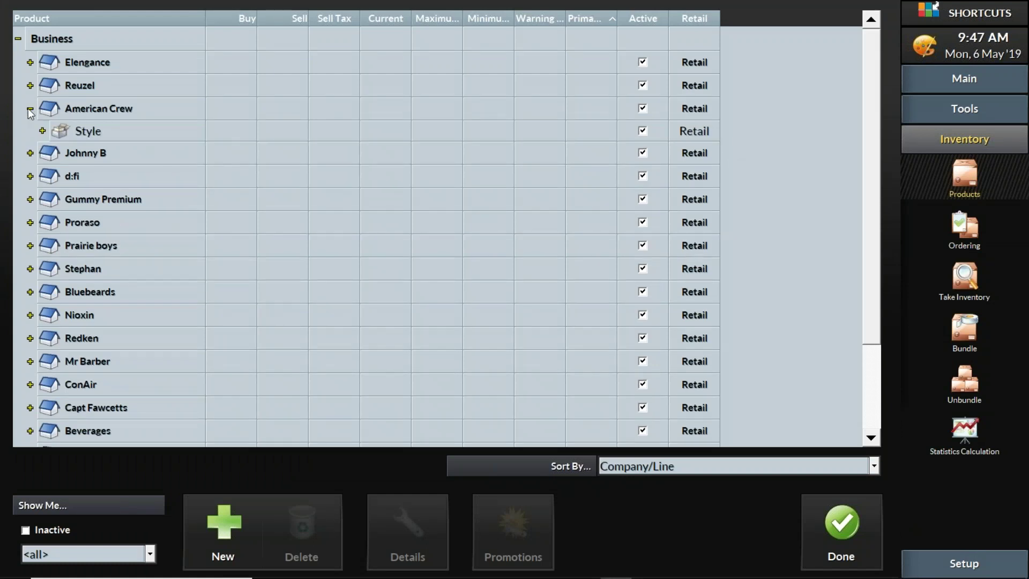
{"action": "left_click", "coordinate": [41, 131]}
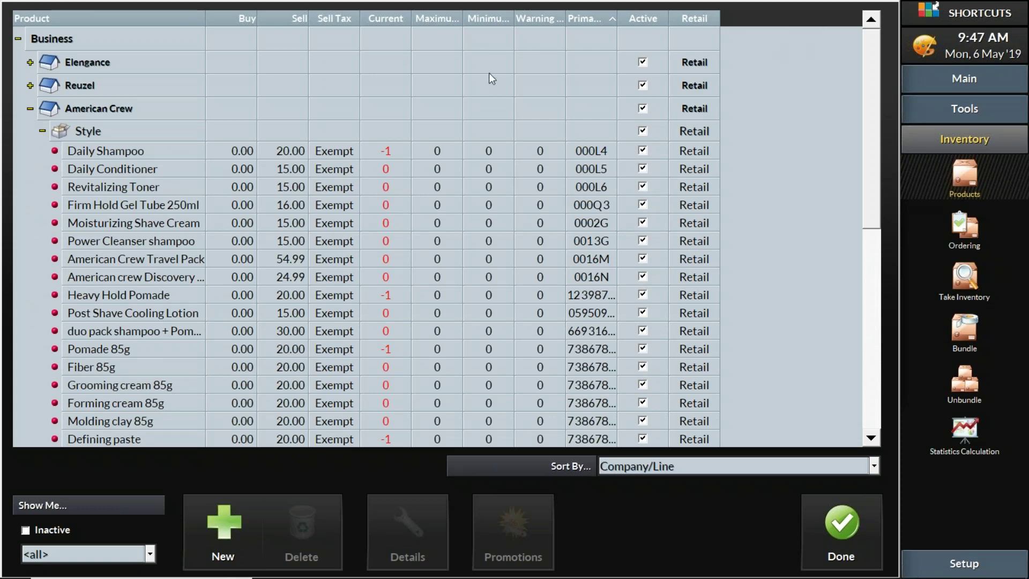
- Deactivate and reactivate American Crew's Daily Shampoo, and check the option for showing inactive products
{"action": "left_click", "coordinate": [158, 157]}
{"action": "left_click", "coordinate": [156, 173]}
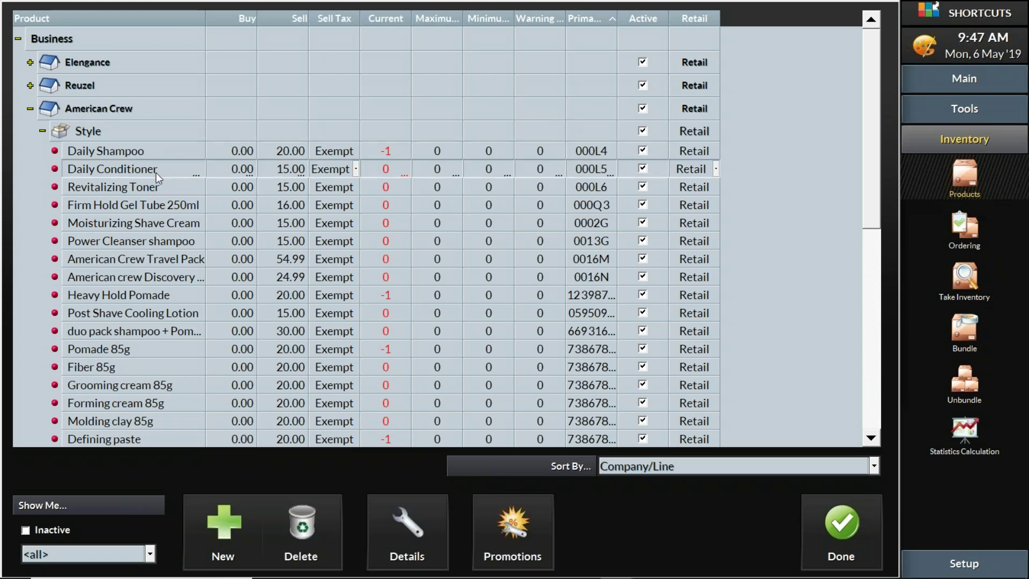
{"action": "left_click", "coordinate": [156, 154]}
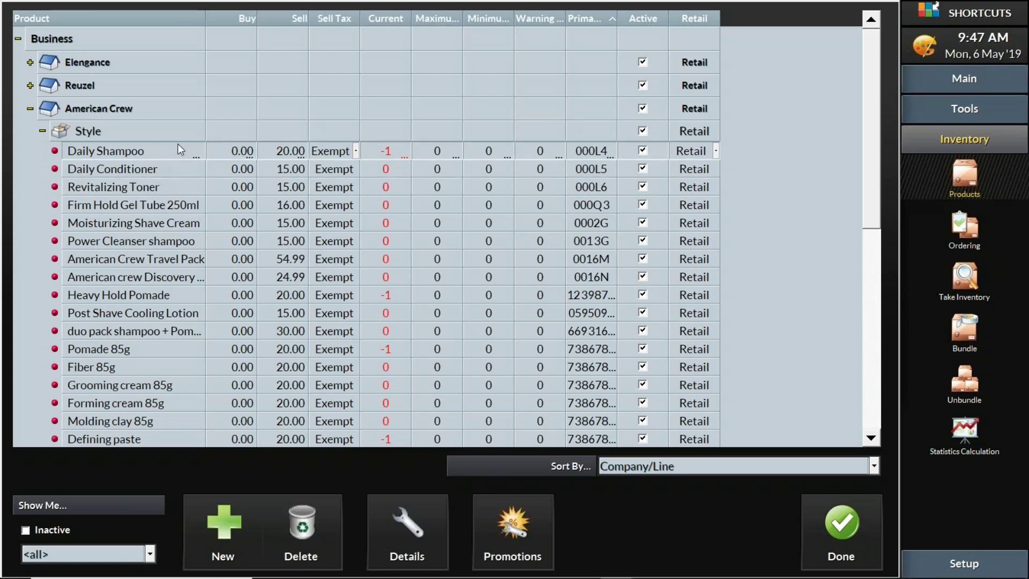
{"action": "left_click", "coordinate": [643, 152]}
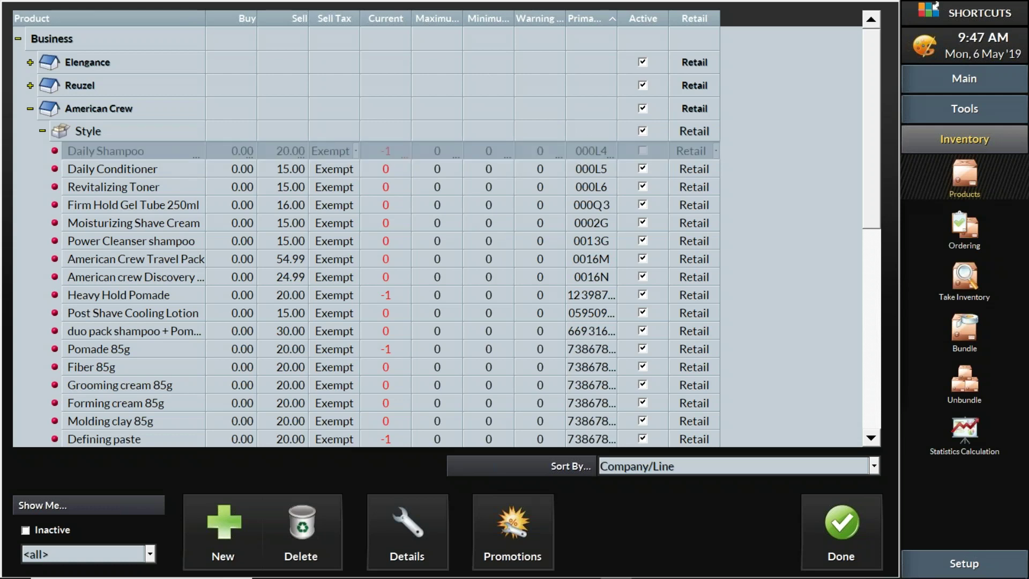
{"action": "left_click", "coordinate": [643, 152]}
{"action": "left_click", "coordinate": [642, 153]}
{"action": "left_click", "coordinate": [642, 152]}
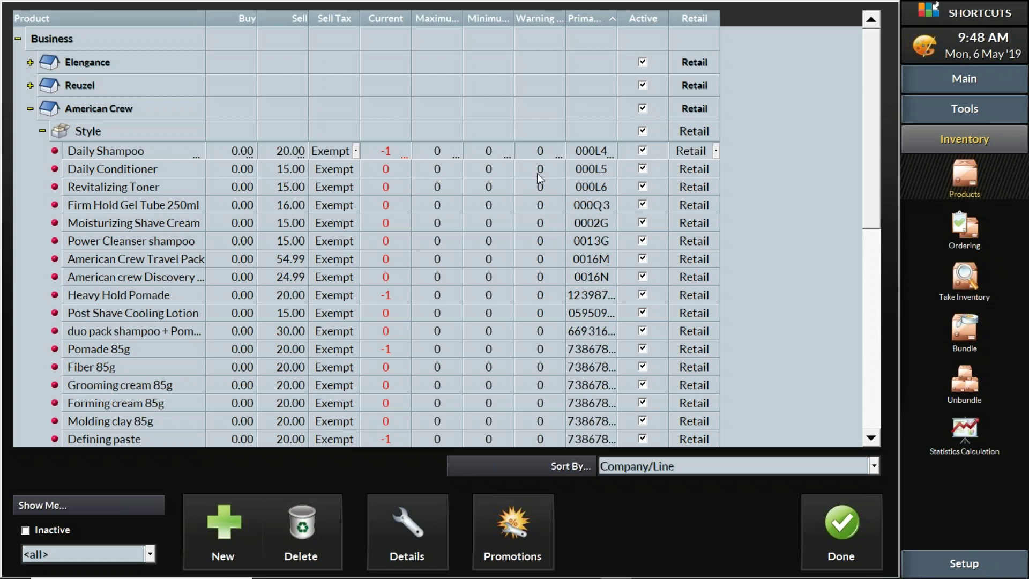
{"action": "left_click", "coordinate": [26, 530]}
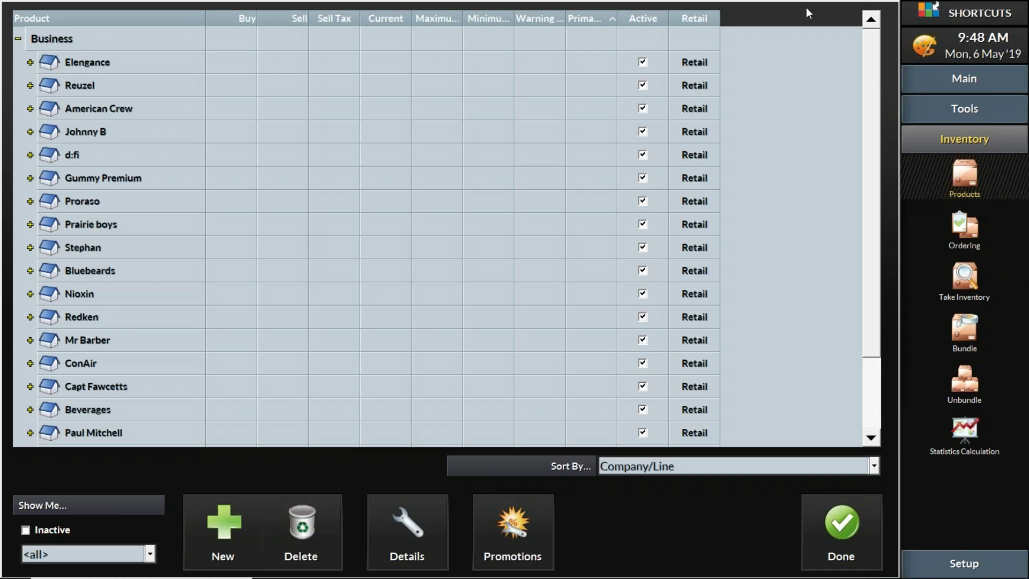
- Open the regional tax setup in the system configuration
{"action": "left_click", "coordinate": [948, 567]}
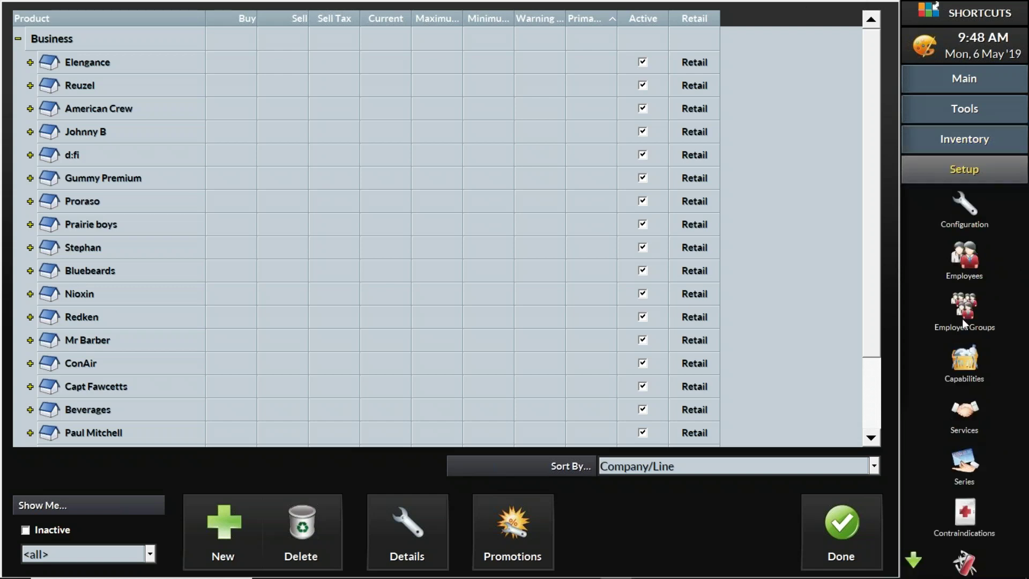
{"action": "left_click", "coordinate": [973, 210]}
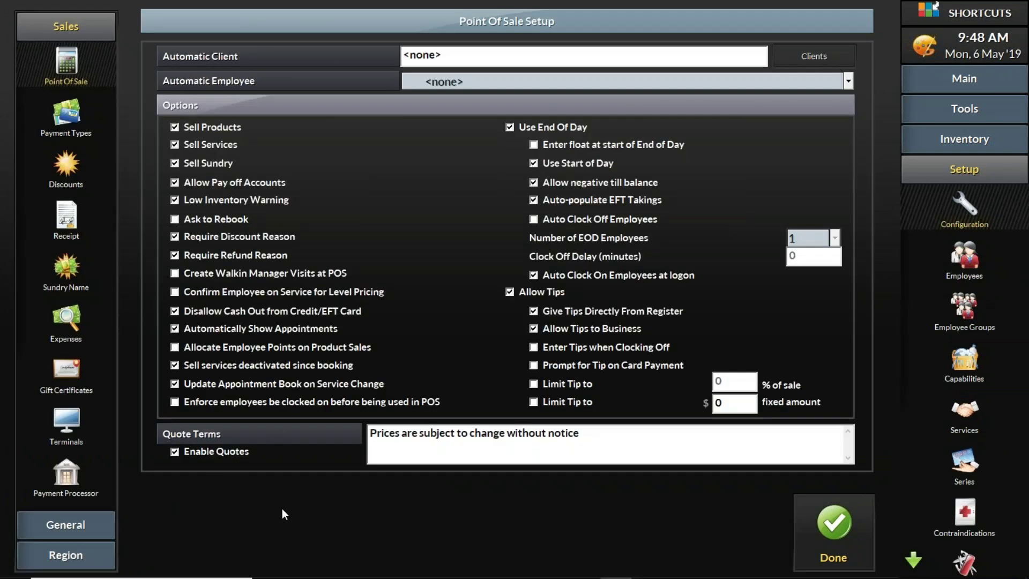
{"action": "left_click", "coordinate": [83, 548]}
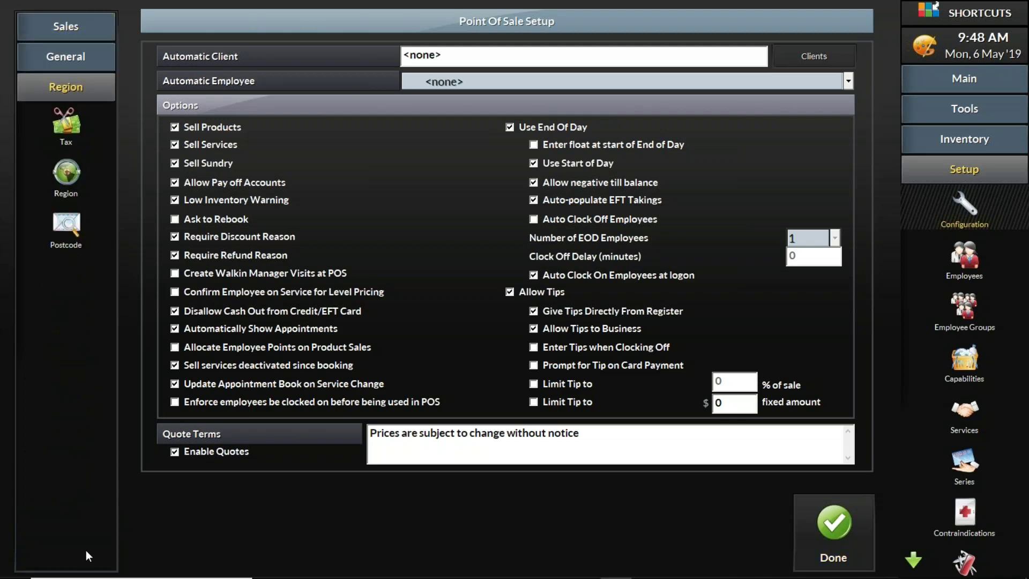
{"action": "left_click", "coordinate": [95, 90]}
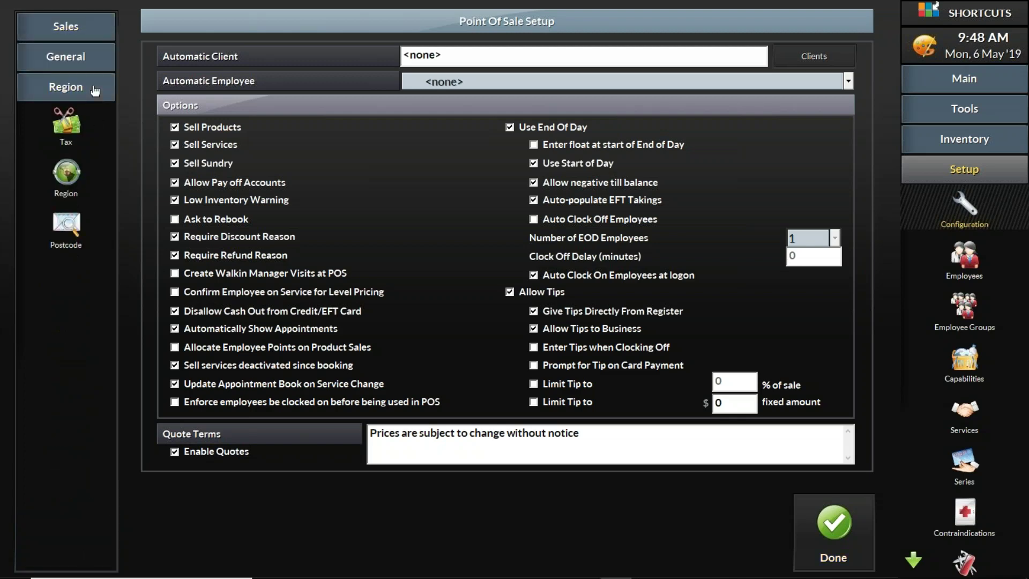
{"action": "left_click", "coordinate": [72, 124]}
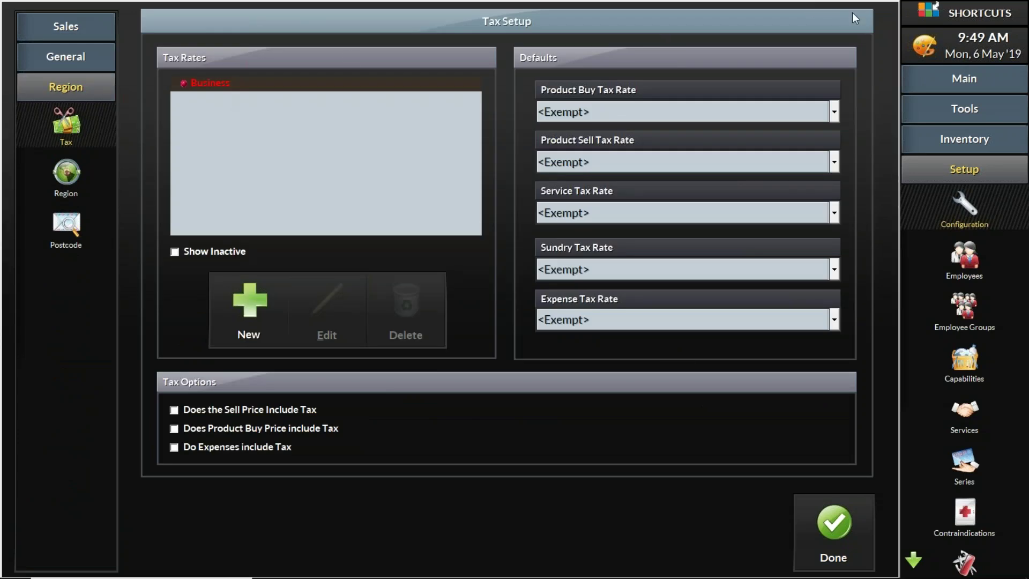
- Check the default tax rate choices for product buying, product selling and services, and the option for creating a tax rate
{"action": "left_click", "coordinate": [633, 163]}
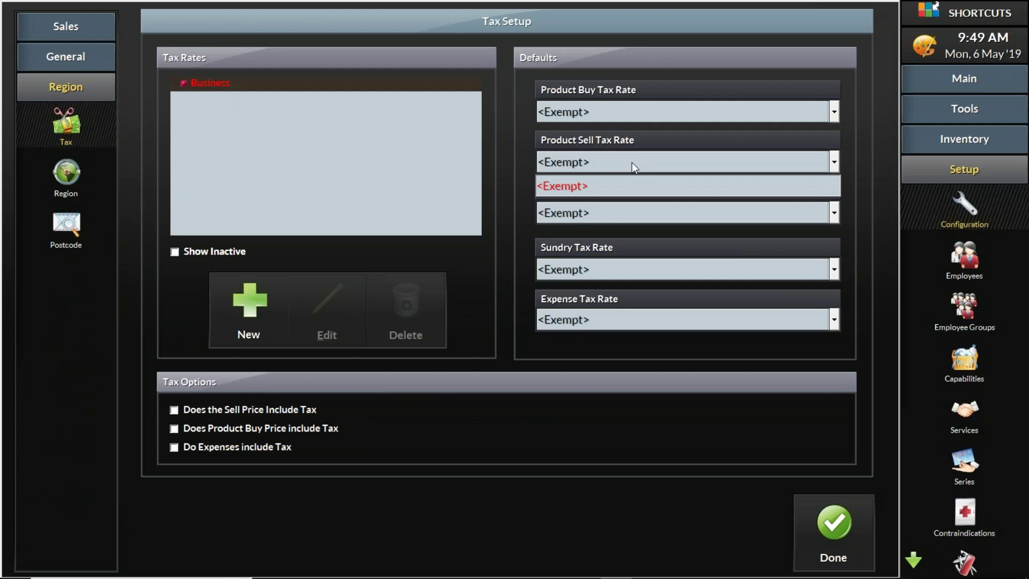
{"action": "left_click", "coordinate": [632, 163]}
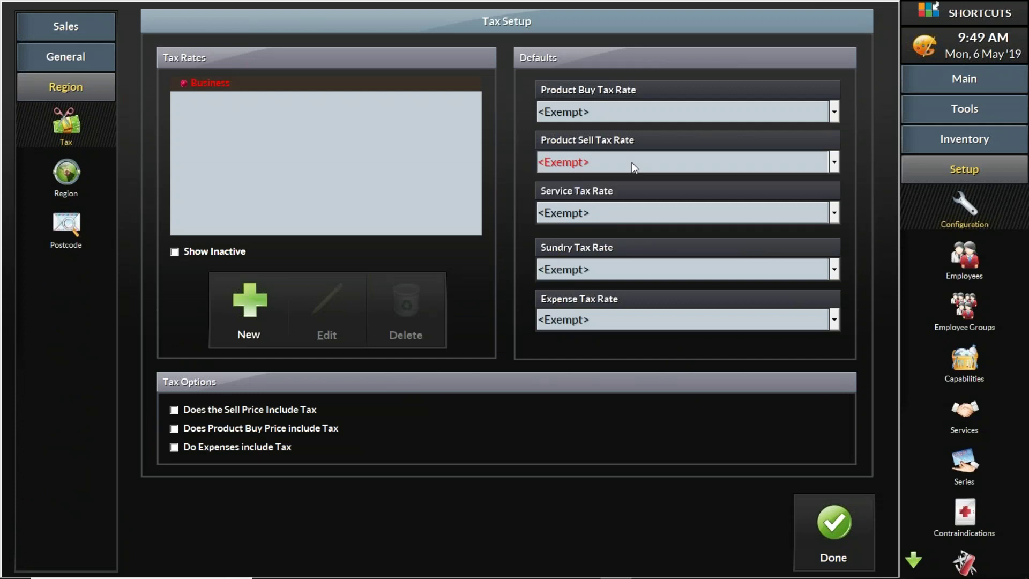
{"action": "left_click", "coordinate": [585, 217]}
{"action": "left_click", "coordinate": [584, 215]}
{"action": "left_click", "coordinate": [585, 215]}
{"action": "left_click", "coordinate": [585, 214]}
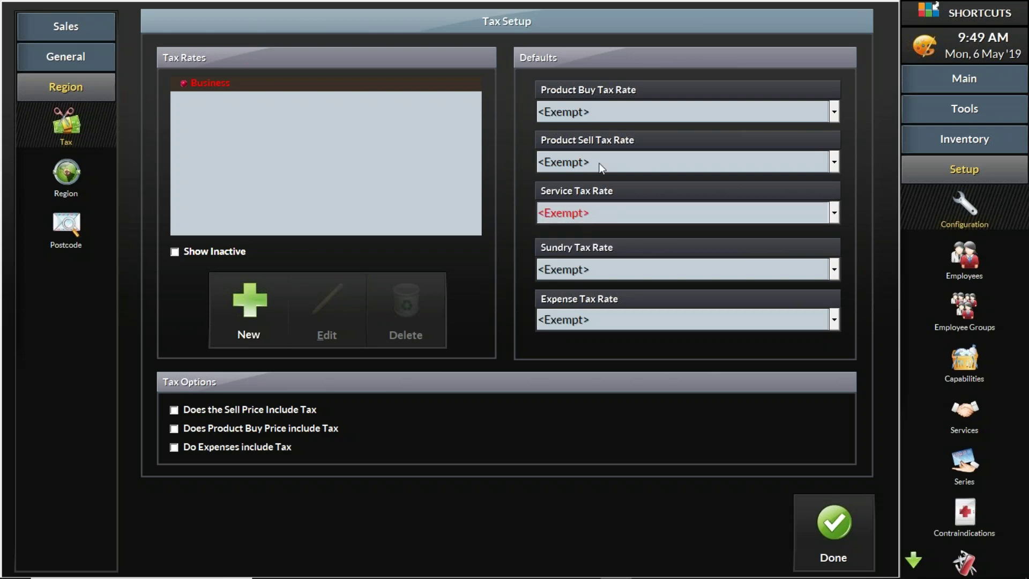
{"action": "left_click", "coordinate": [614, 115]}
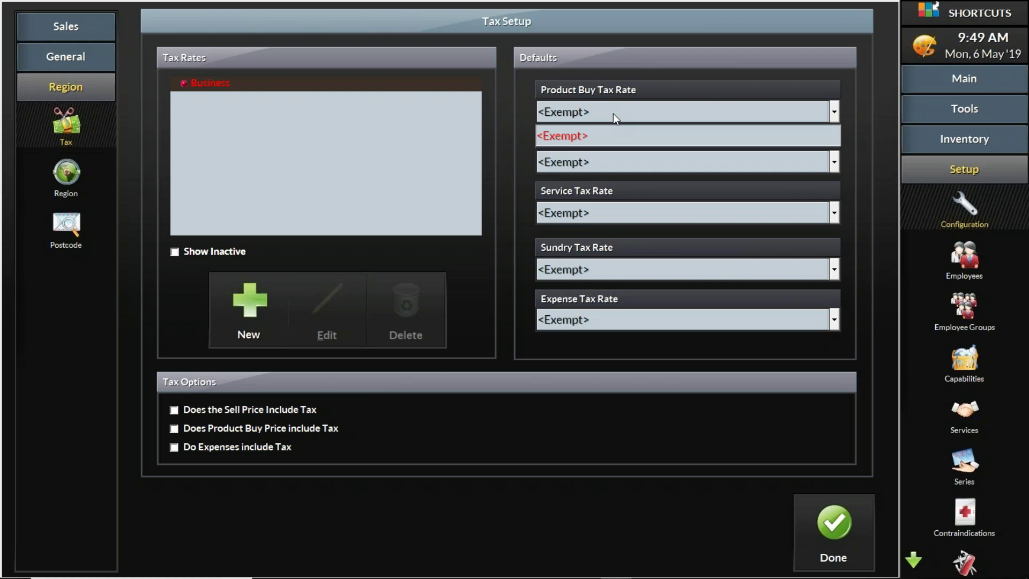
{"action": "left_click", "coordinate": [236, 300]}
{"action": "left_click", "coordinate": [233, 302]}
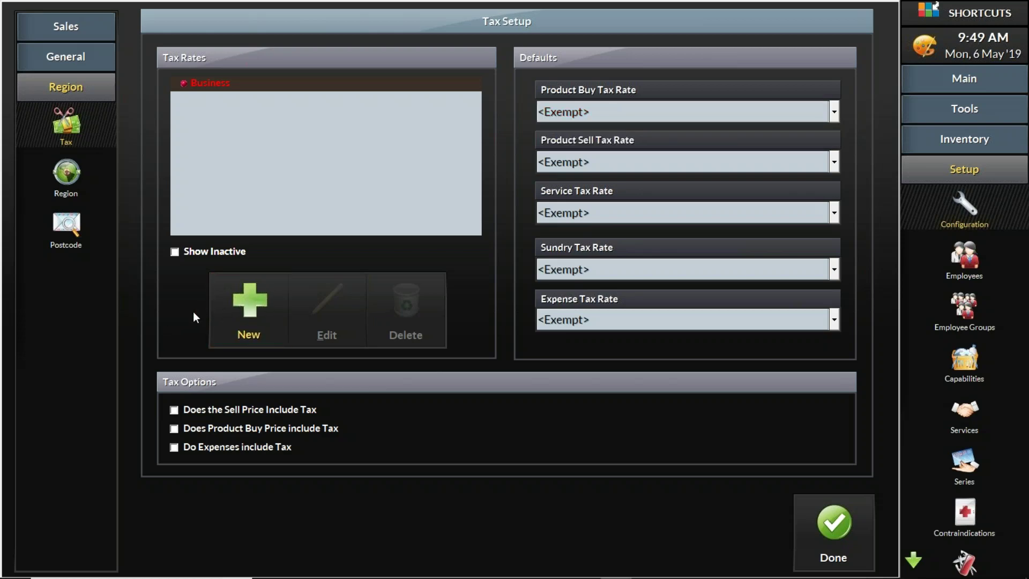
{"action": "left_click", "coordinate": [216, 316]}
- Reopen the saved IBS order from inventory ordering to examine its tax and total columns
{"action": "left_click", "coordinate": [971, 139]}
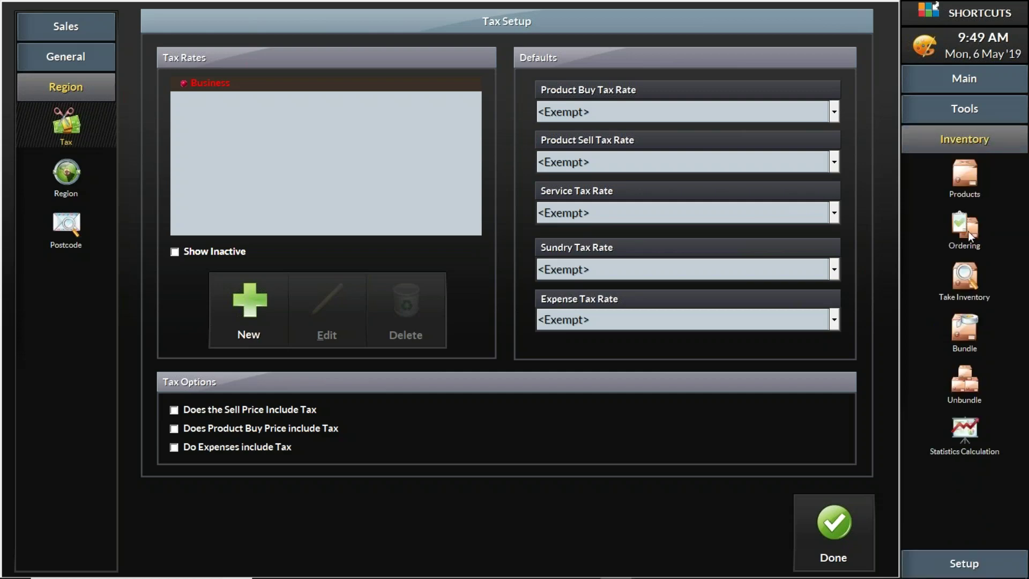
{"action": "left_click", "coordinate": [968, 231]}
{"action": "left_click", "coordinate": [127, 151]}
{"action": "left_click", "coordinate": [204, 515]}
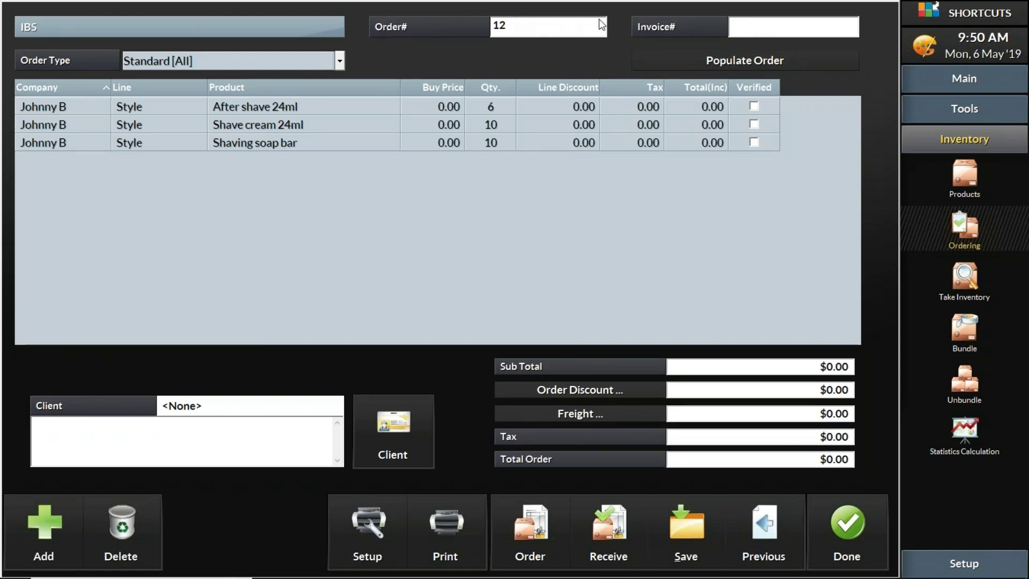
- Add the Buy Tax price column to the inventory product list
{"action": "left_click", "coordinate": [968, 176]}
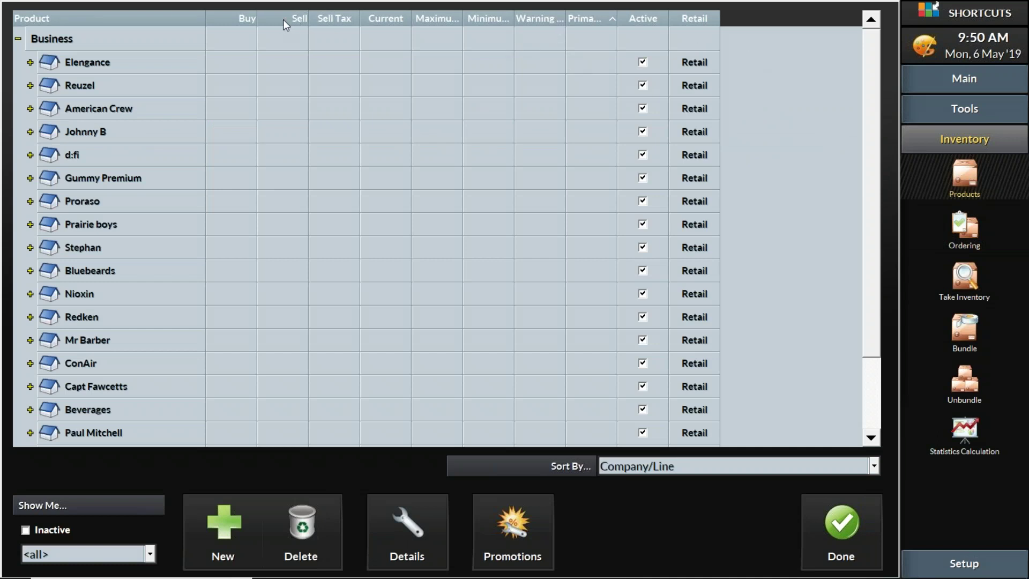
{"action": "right_click", "coordinate": [330, 18]}
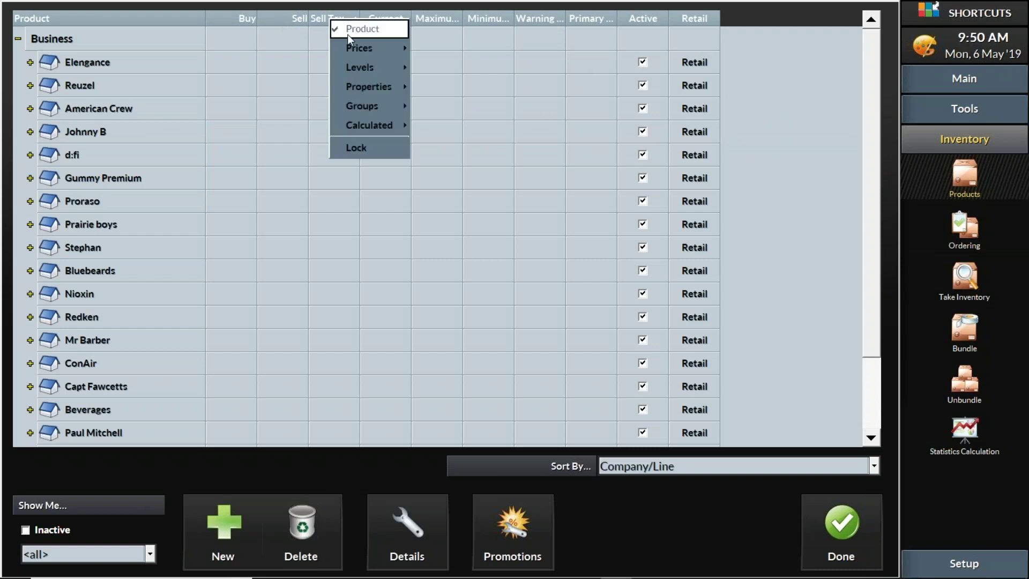
{"action": "mouse_move", "coordinate": [358, 50]}
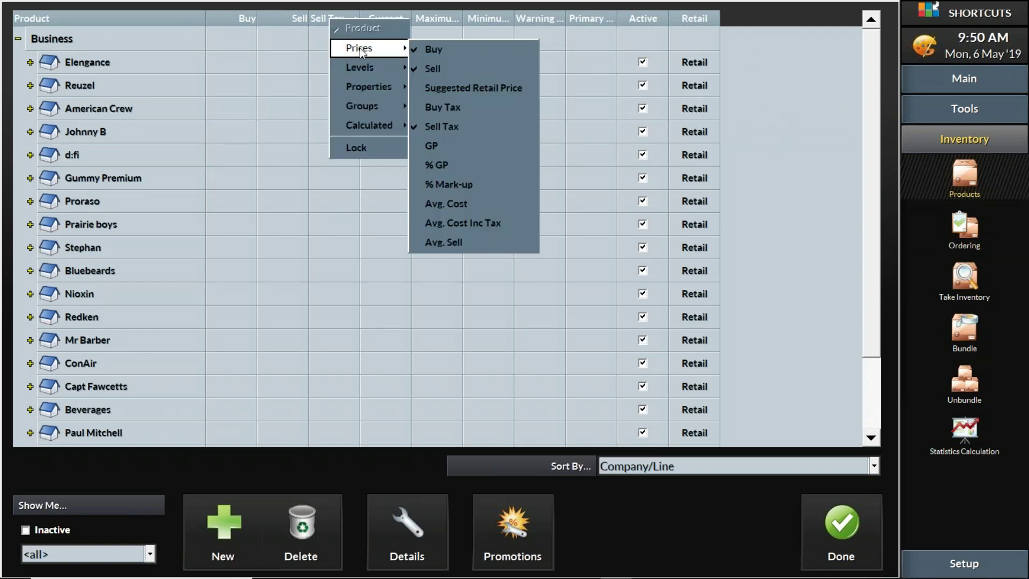
{"action": "left_click", "coordinate": [478, 107]}
{"action": "left_click", "coordinate": [339, 20]}
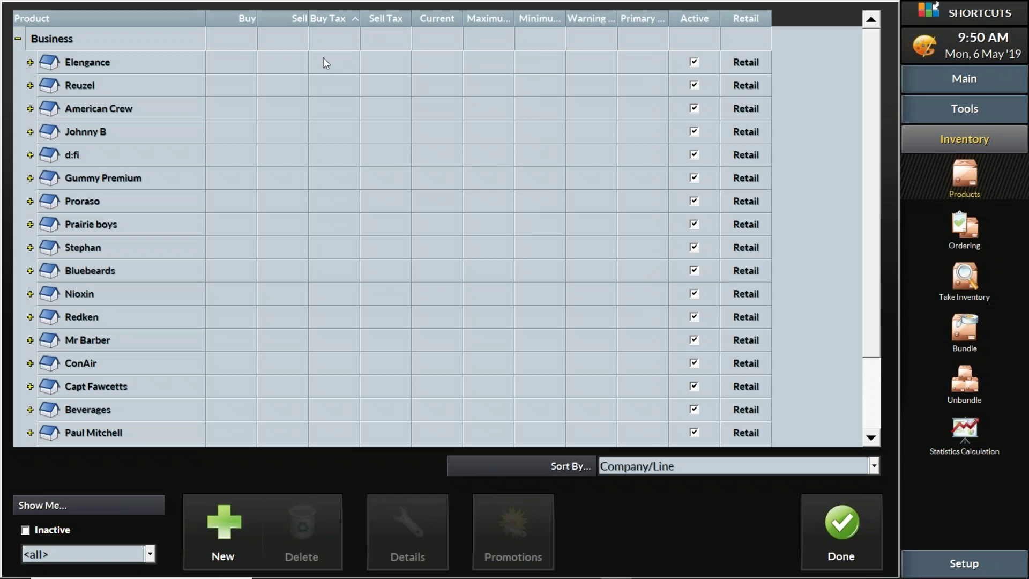
{"action": "left_click", "coordinate": [332, 68]}
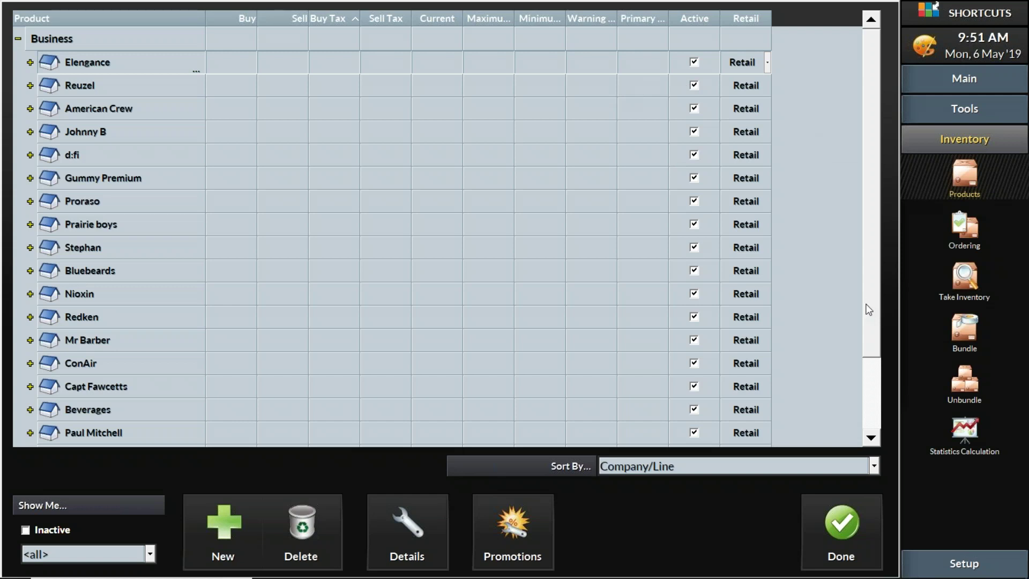
- Switch to the Inventory-ClassroomContent presentation in PowerPoint, start the slide show from the QA slide, and advance to the Contact Us slide
{"action": "mouse_move", "coordinate": [477, 573]}
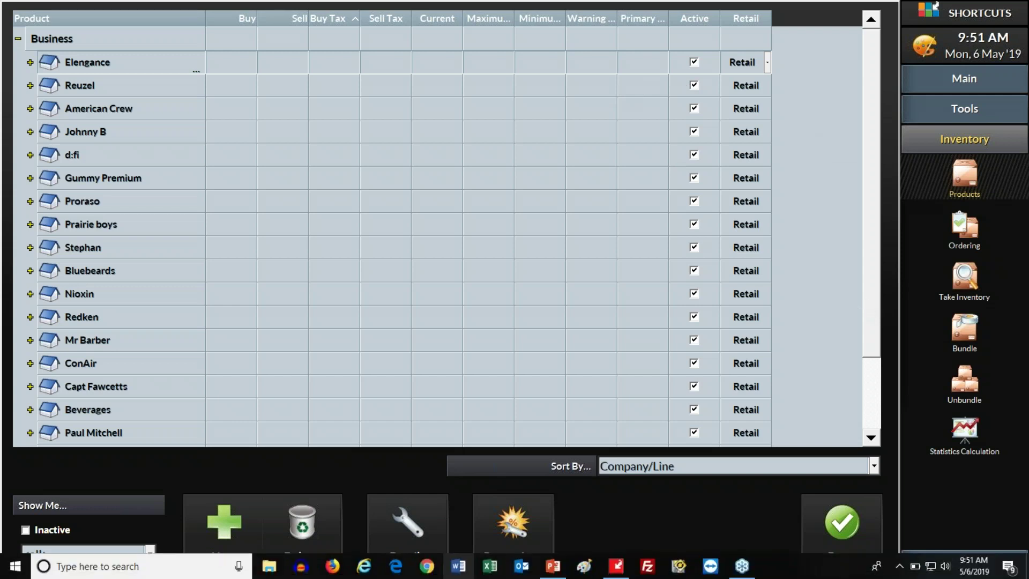
{"action": "left_click", "coordinate": [553, 566]}
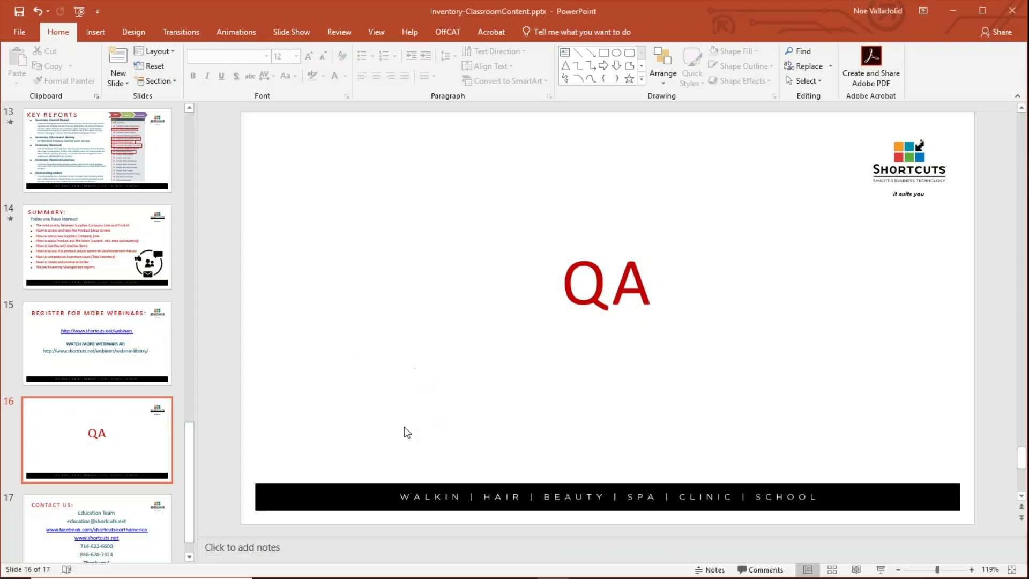
{"action": "left_click", "coordinate": [880, 569]}
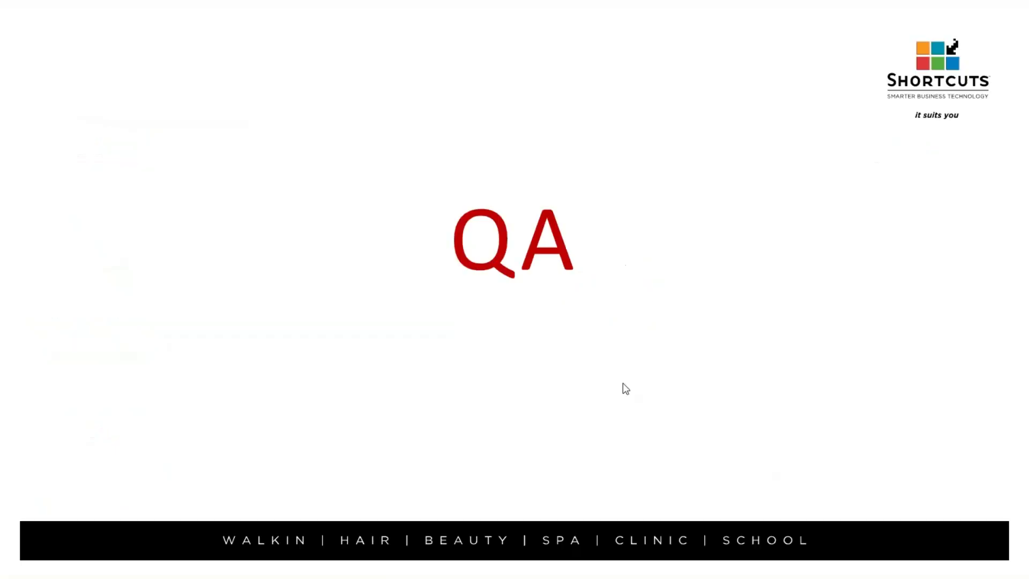
{"action": "left_click", "coordinate": [511, 321]}
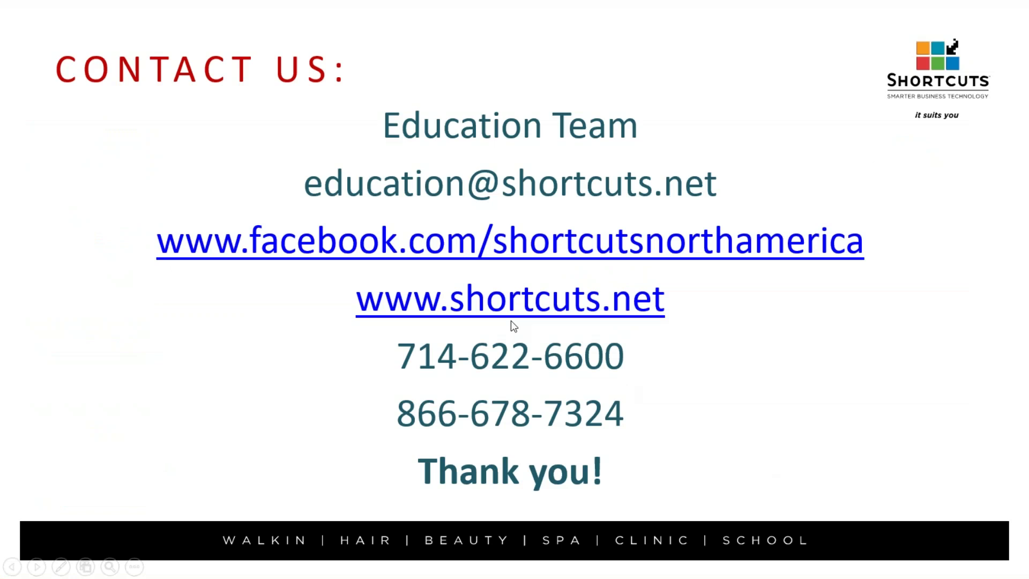